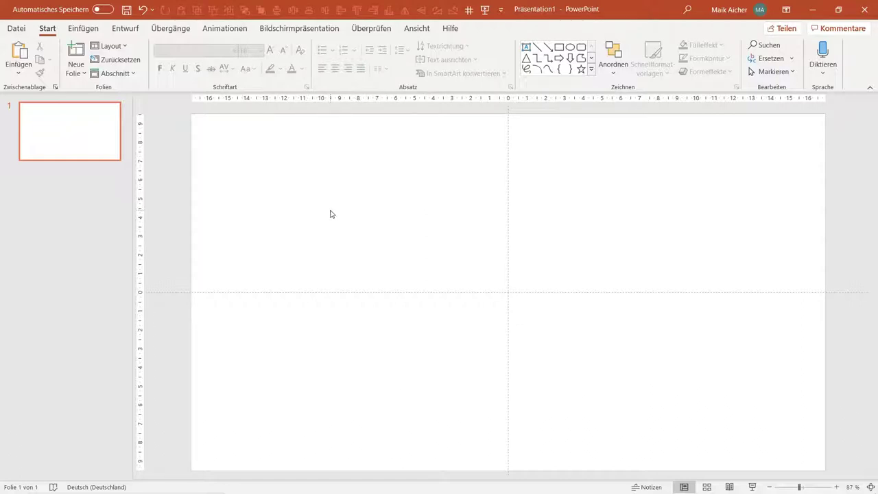
Paste the orange alignment and arrange icon strip picture across the top of the slide
{"action": "key", "text": "ctrl+v"}
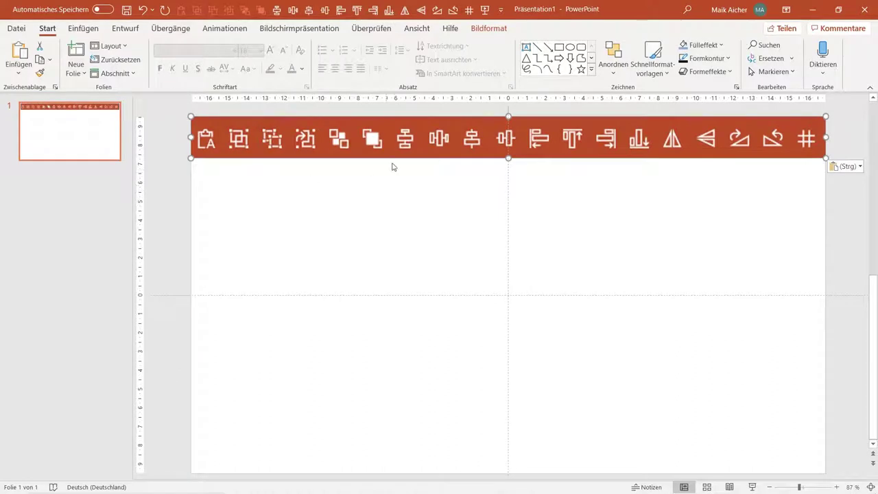
{"action": "left_click", "coordinate": [369, 174]}
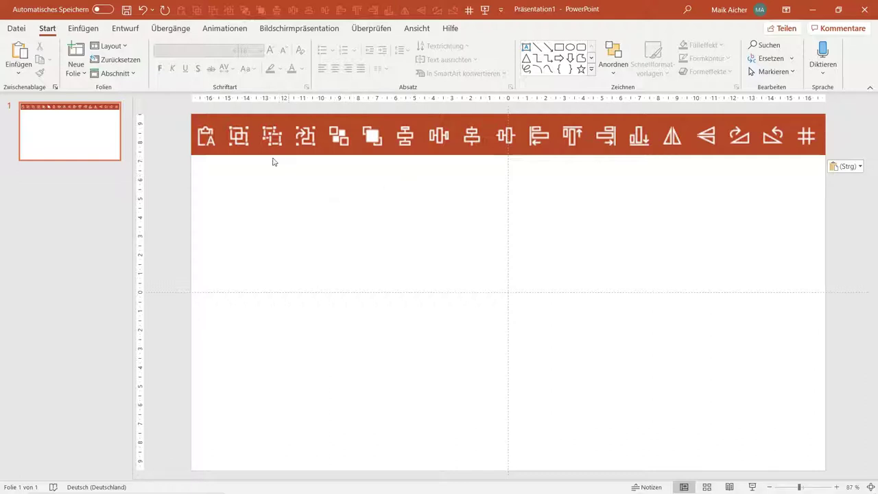
Open PowerPoint Options at the Quick Access Toolbar page, then cancel without changes
{"action": "left_click", "coordinate": [16, 29]}
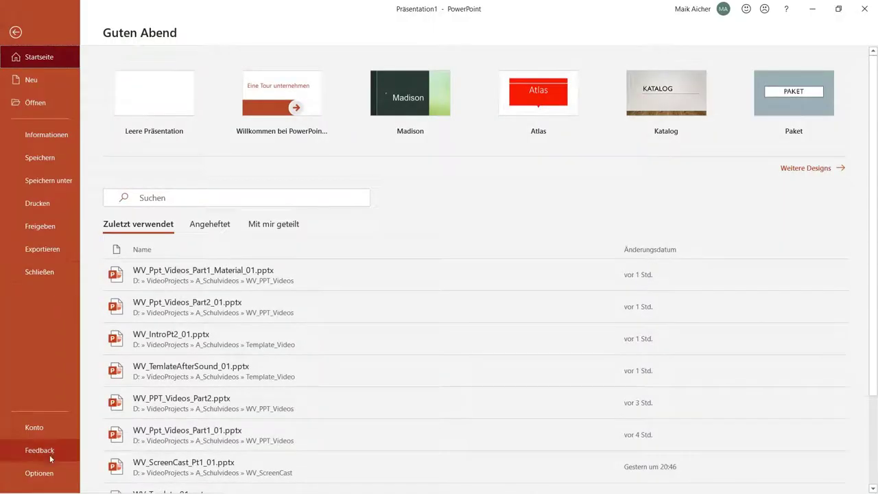
{"action": "left_click", "coordinate": [48, 471]}
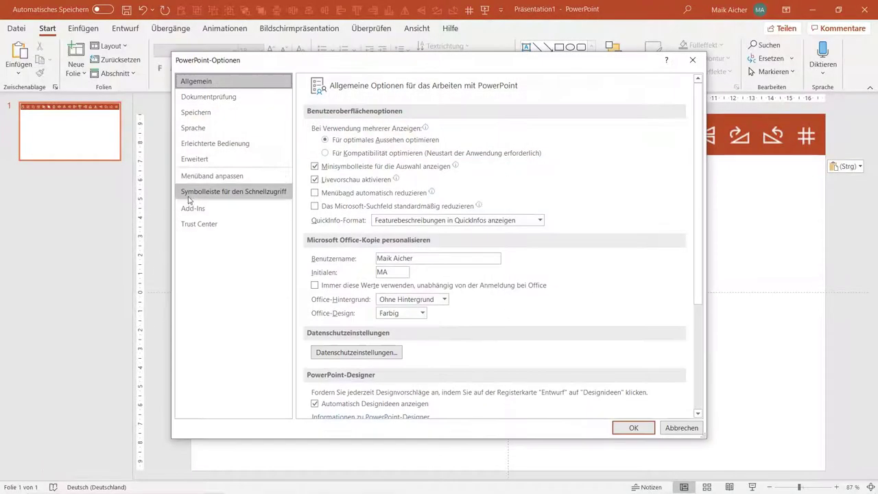
{"action": "left_click", "coordinate": [195, 194]}
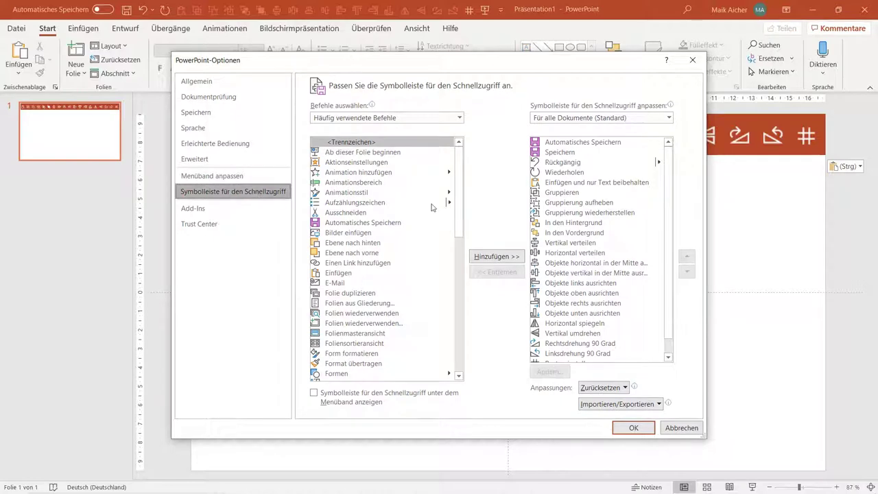
{"action": "left_click", "coordinate": [695, 429]}
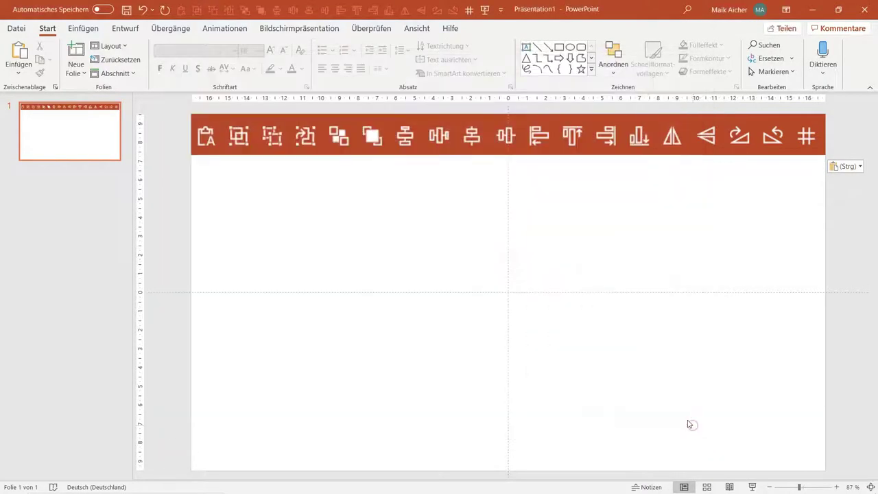
Reopen the full Quick Access Toolbar command settings from the toolbar's customization list and browse the commands
{"action": "left_click", "coordinate": [501, 10]}
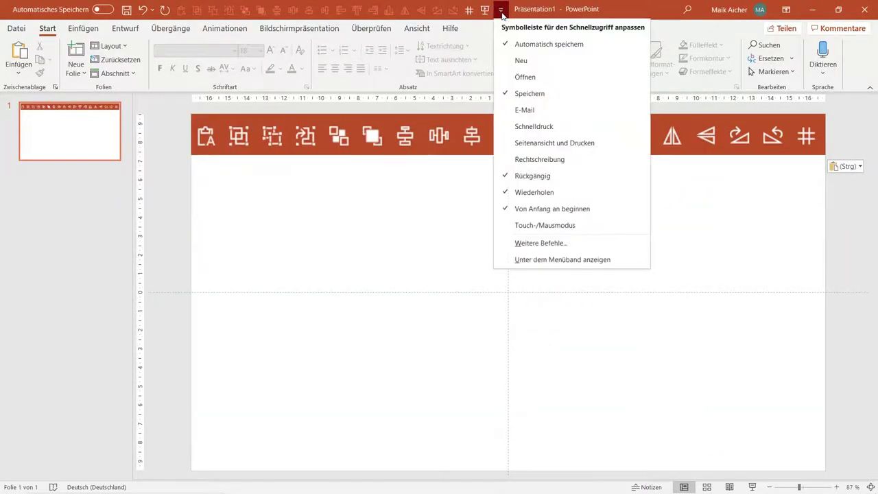
{"action": "left_click", "coordinate": [540, 243]}
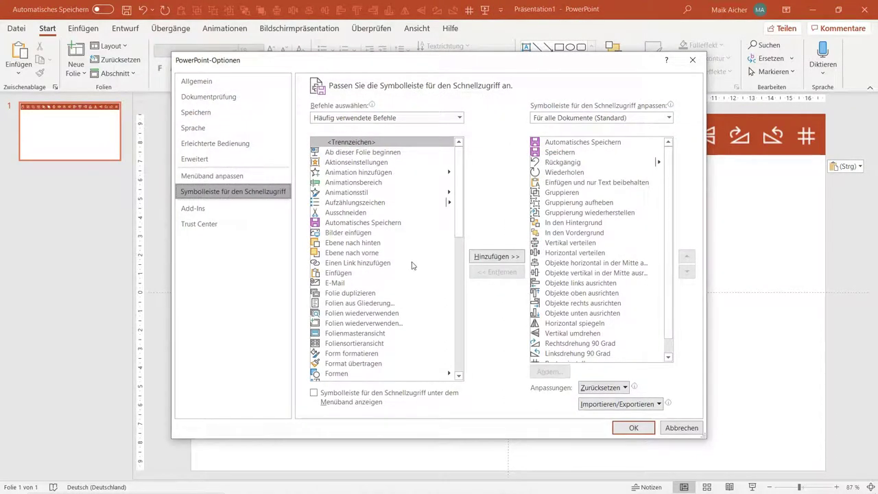
{"action": "scroll", "coordinate": [458, 187], "scroll_direction": "down", "scroll_amount": 2}
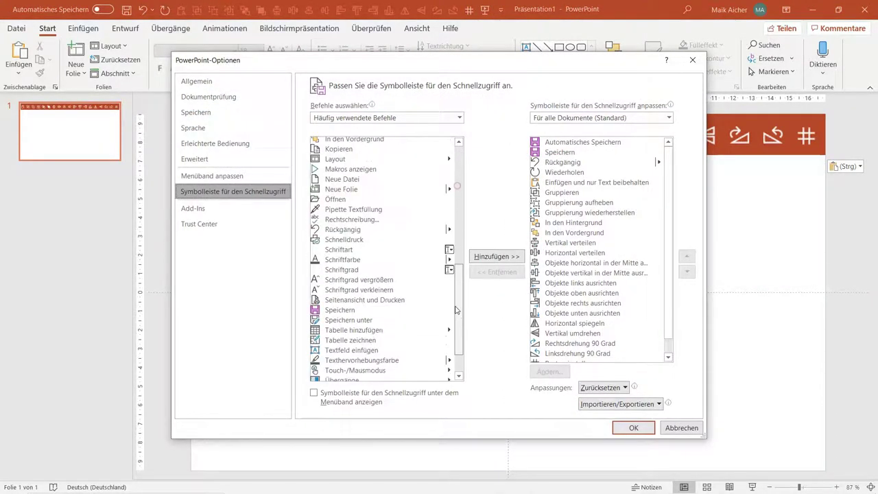
{"action": "scroll", "coordinate": [458, 186], "scroll_direction": "down", "scroll_amount": 1}
{"action": "scroll", "coordinate": [460, 178], "scroll_direction": "up", "scroll_amount": 3}
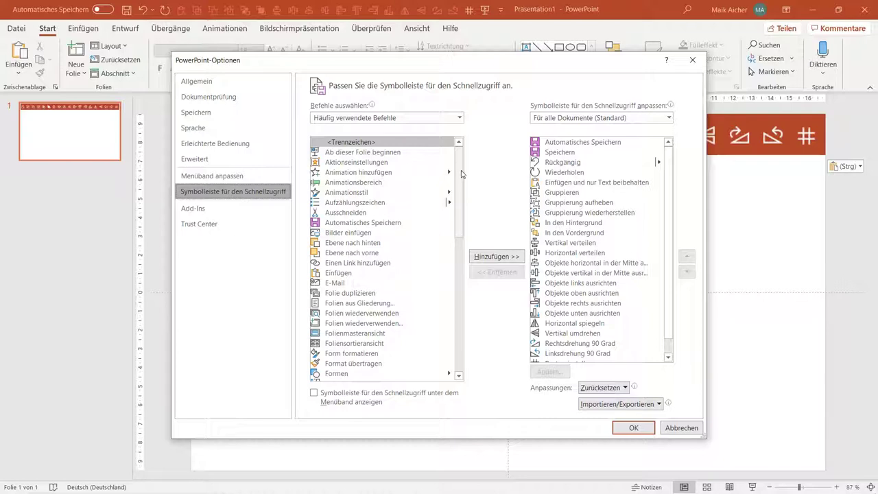
{"action": "mouse_move", "coordinate": [459, 175]}
{"action": "left_mouse_down"}
{"action": "mouse_move", "coordinate": [460, 270]}
{"action": "mouse_move", "coordinate": [448, 182]}
{"action": "left_mouse_up"}
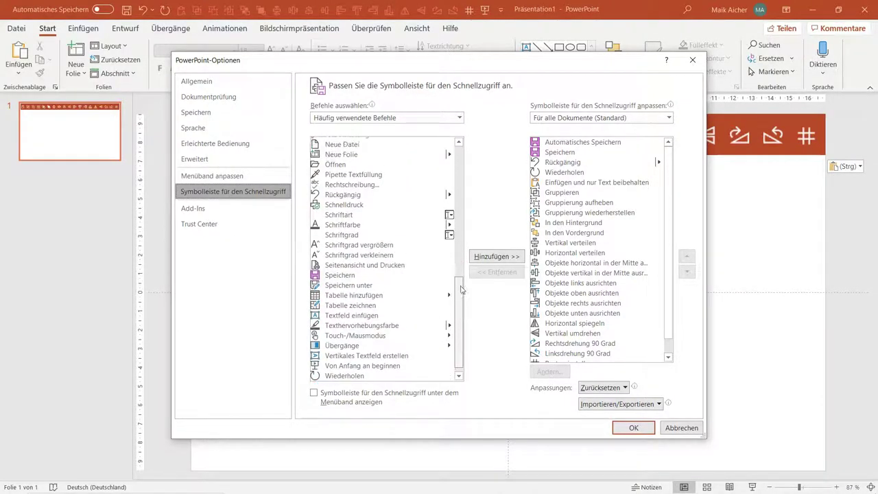
{"action": "scroll", "coordinate": [448, 183], "scroll_direction": "up", "scroll_amount": 2}
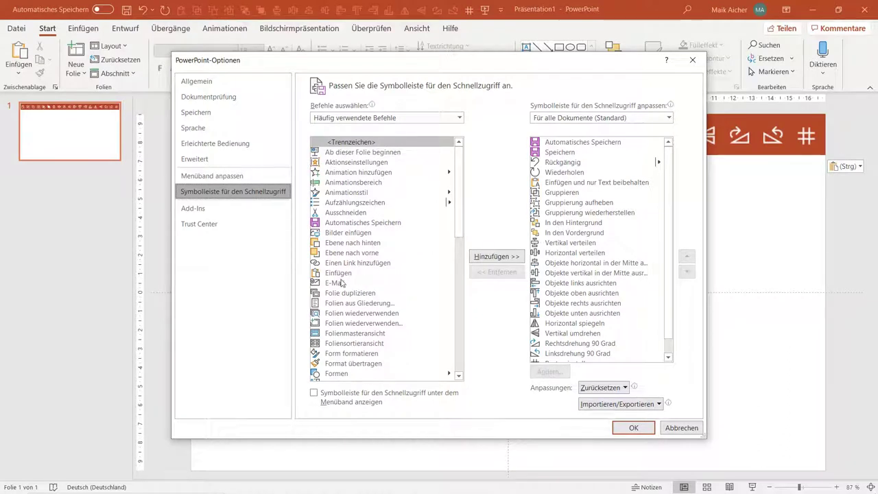
{"action": "scroll", "coordinate": [345, 249], "scroll_direction": "down", "scroll_amount": 3}
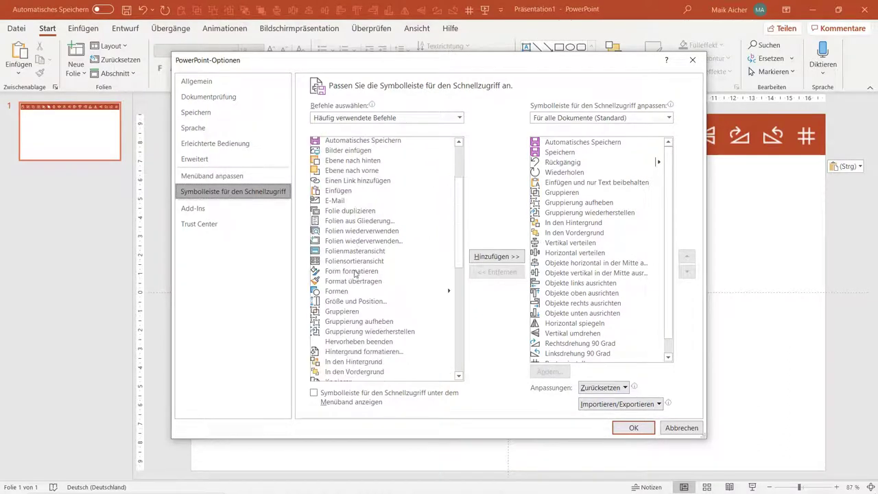
{"action": "scroll", "coordinate": [355, 343], "scroll_direction": "down", "scroll_amount": 3}
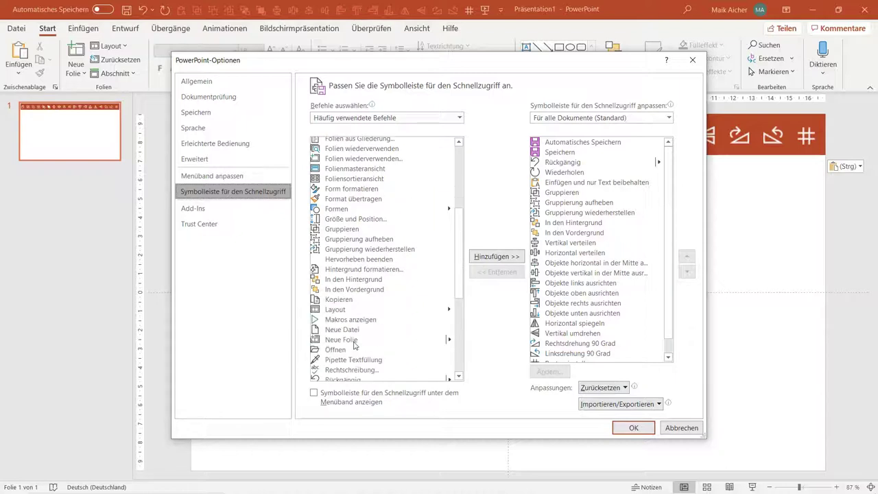
{"action": "scroll", "coordinate": [350, 349], "scroll_direction": "down", "scroll_amount": 1}
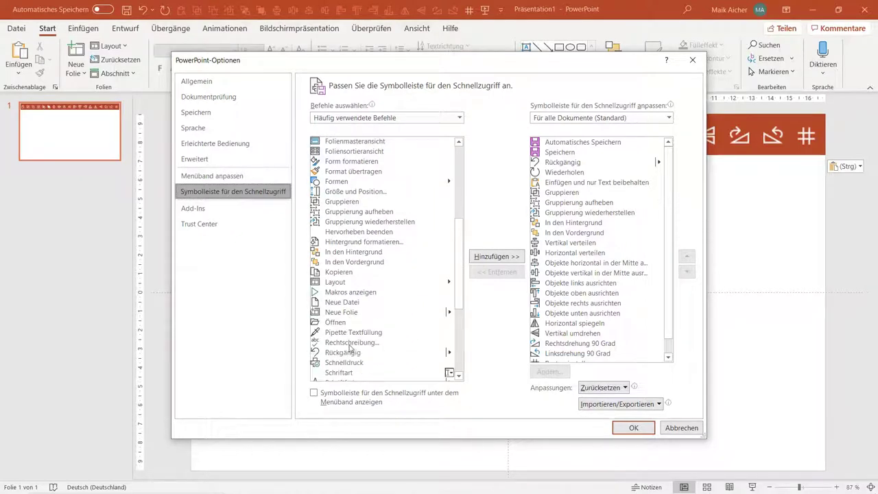
Add Neue Datei to the Quick Access Toolbar, then remove it again
{"action": "left_click", "coordinate": [332, 301]}
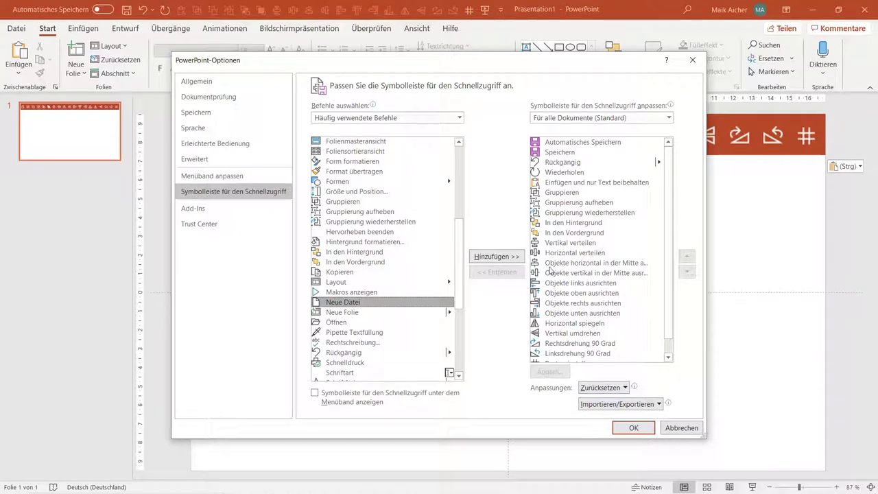
{"action": "left_click", "coordinate": [491, 256]}
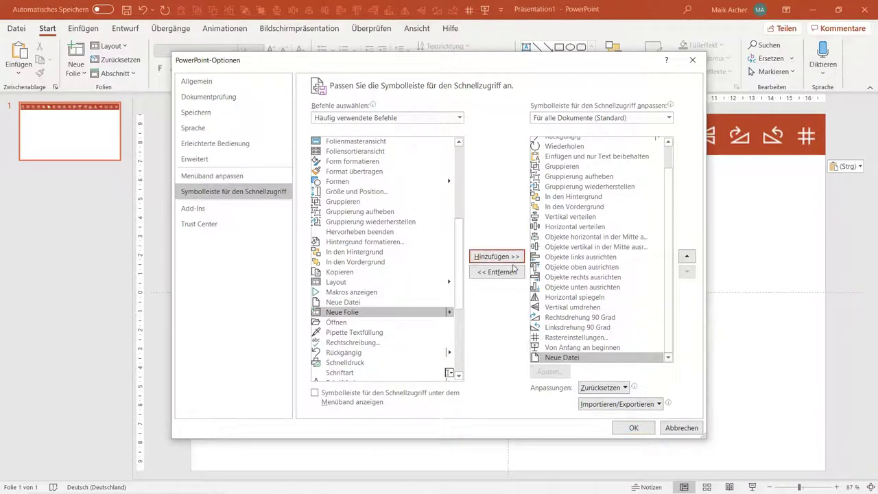
{"action": "left_click", "coordinate": [499, 272]}
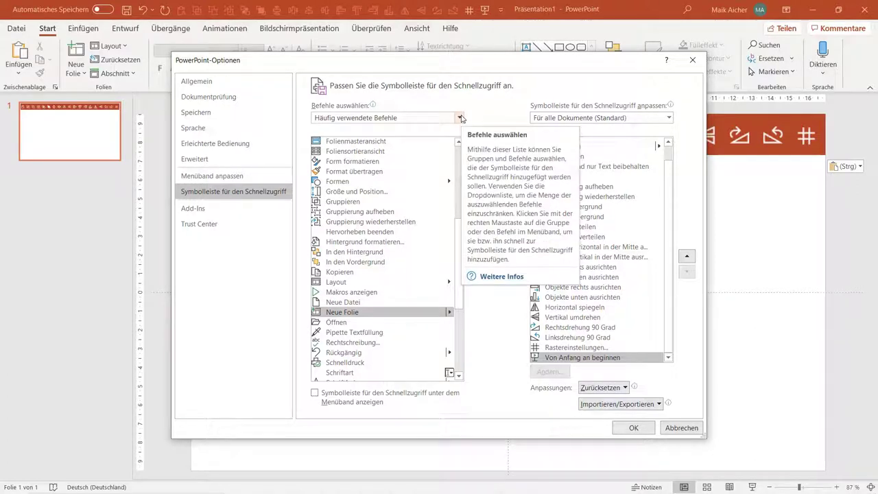
Set the Befehle auswählen category list to Alle Befehle
{"action": "left_click", "coordinate": [461, 118]}
{"action": "scroll", "coordinate": [491, 159], "scroll_direction": "down", "scroll_amount": 1}
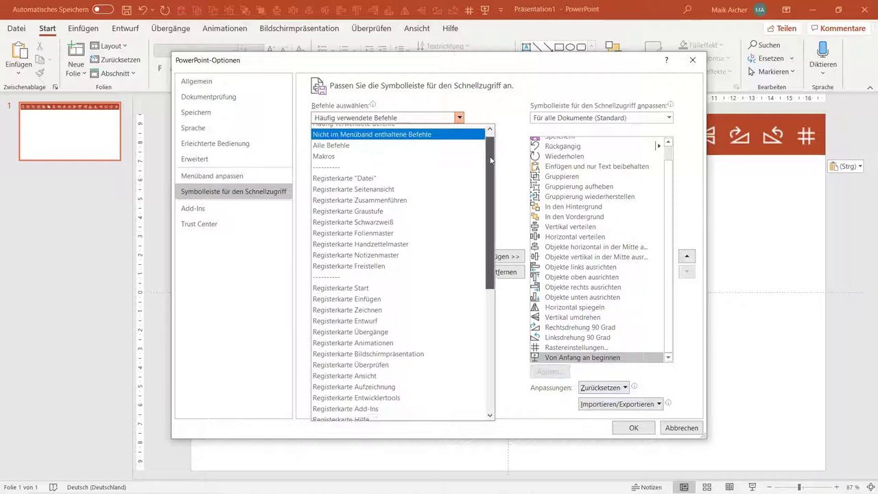
{"action": "mouse_move", "coordinate": [492, 160]}
{"action": "left_mouse_down"}
{"action": "mouse_move", "coordinate": [502, 182]}
{"action": "mouse_move", "coordinate": [510, 166]}
{"action": "left_mouse_up"}
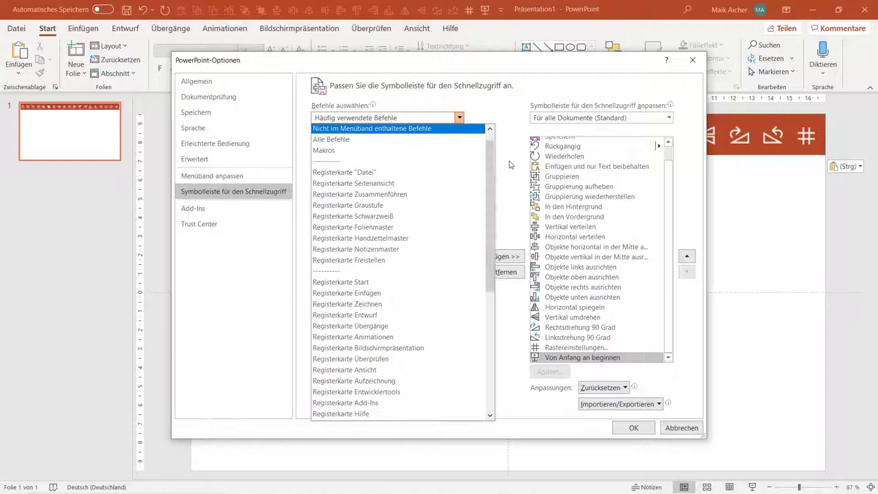
{"action": "left_click", "coordinate": [347, 141]}
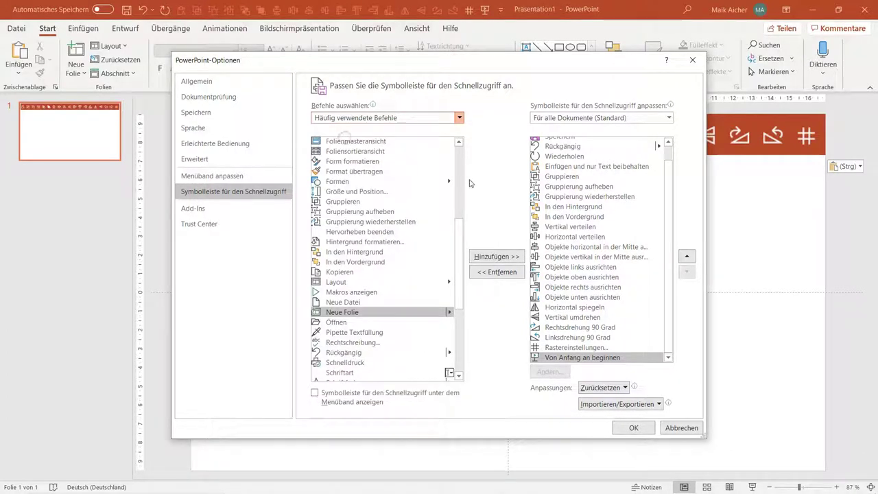
{"action": "left_click", "coordinate": [457, 118]}
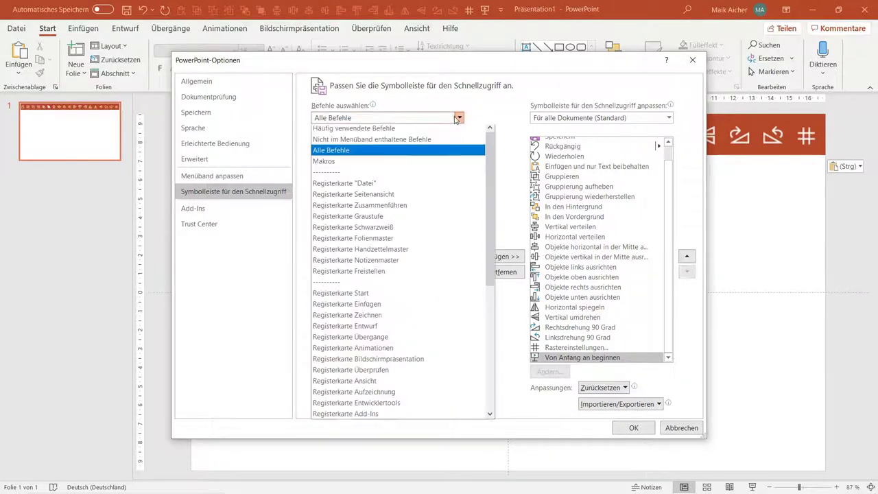
{"action": "left_click", "coordinate": [370, 150]}
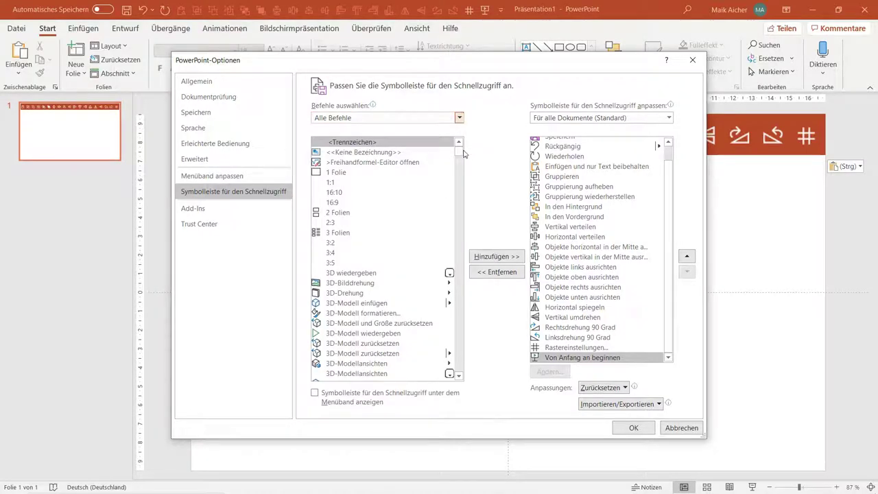
Browse the full command list, then cancel the Options dialog without applying changes
{"action": "scroll", "coordinate": [456, 226], "scroll_direction": "down", "scroll_amount": 5}
{"action": "scroll", "coordinate": [457, 228], "scroll_direction": "down", "scroll_amount": 5}
{"action": "scroll", "coordinate": [458, 232], "scroll_direction": "down", "scroll_amount": 5}
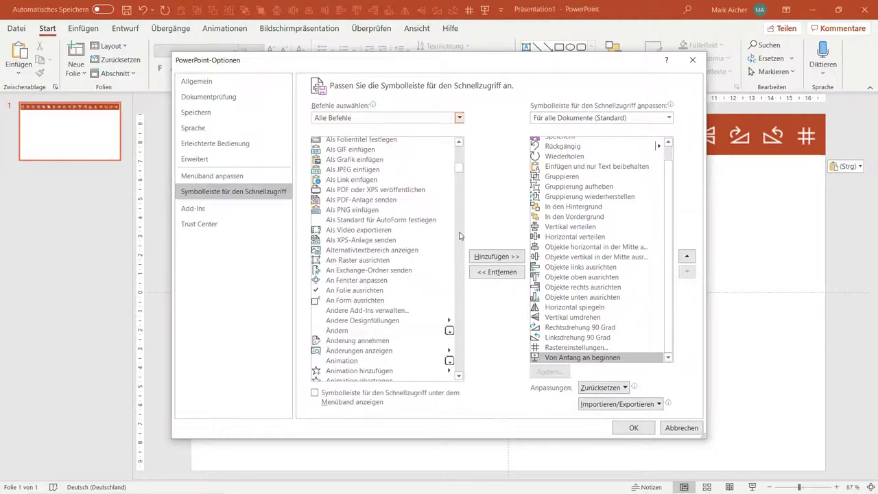
{"action": "scroll", "coordinate": [460, 236], "scroll_direction": "down", "scroll_amount": 5}
{"action": "mouse_move", "coordinate": [460, 176]}
{"action": "left_mouse_down"}
{"action": "mouse_move", "coordinate": [471, 275]}
{"action": "mouse_move", "coordinate": [491, 313]}
{"action": "left_mouse_up"}
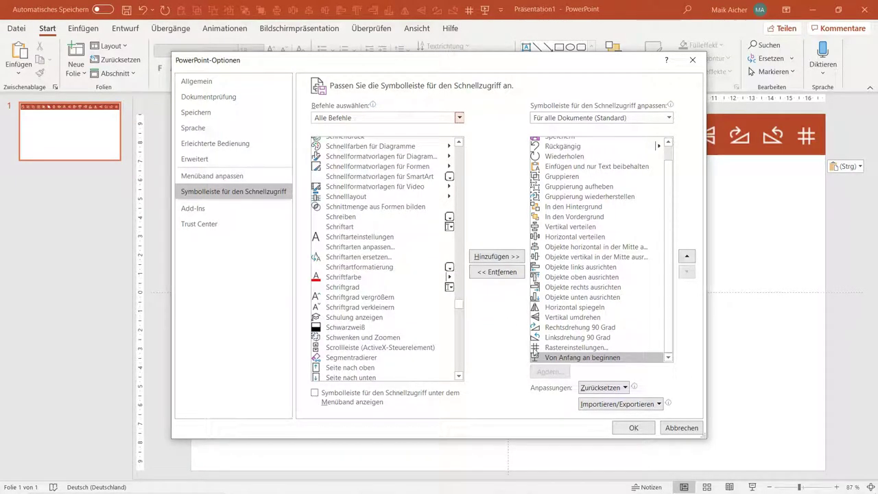
{"action": "left_click", "coordinate": [687, 429]}
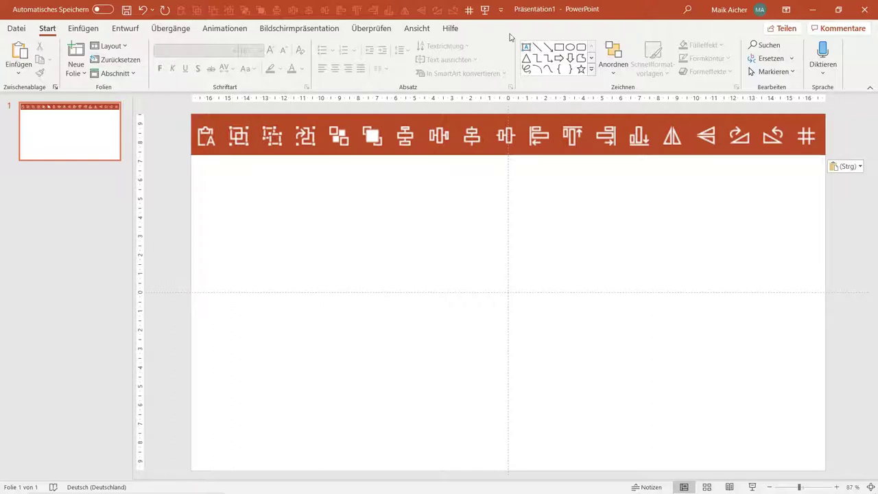
Add a text box reading 'Hallo, Text!' to the slide
{"action": "left_click", "coordinate": [525, 46]}
{"action": "left_click", "coordinate": [351, 226]}
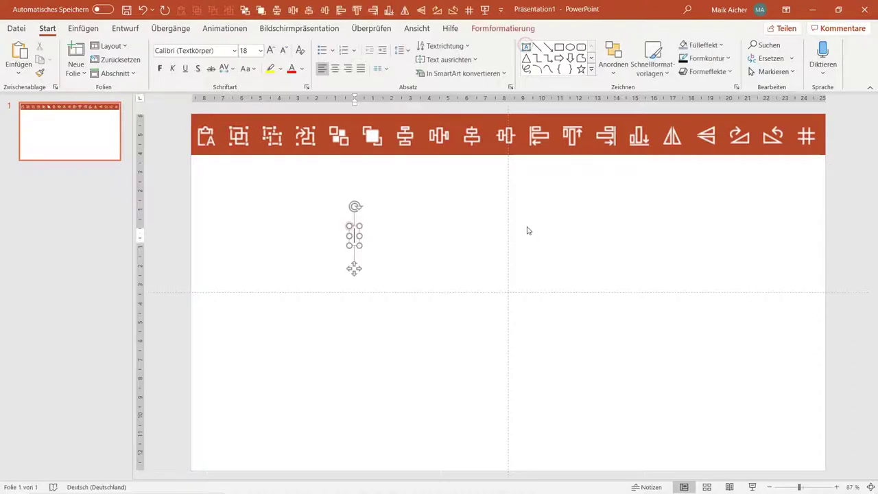
{"action": "type", "text": "Hallo"}
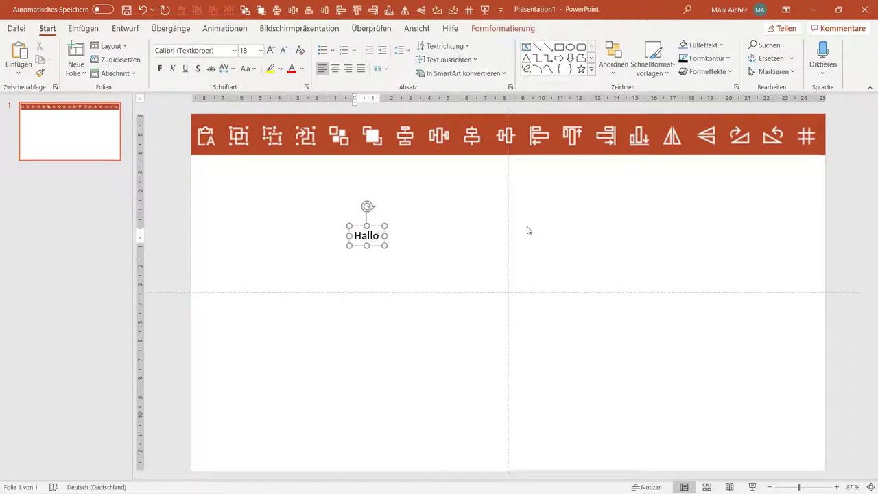
{"action": "type", "text": ", Text!"}
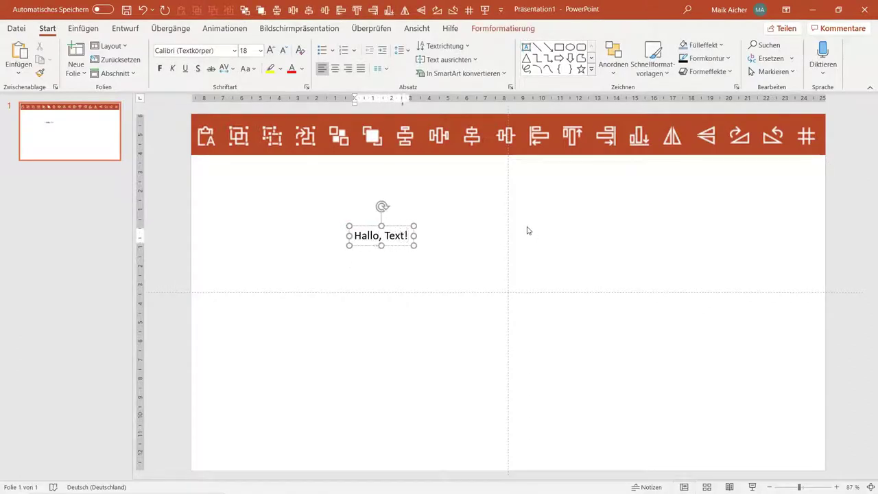
Make 'Hallo, Text!' red Aldhabi at 54 pt and move it right of the centre line
{"action": "left_click", "coordinate": [393, 228]}
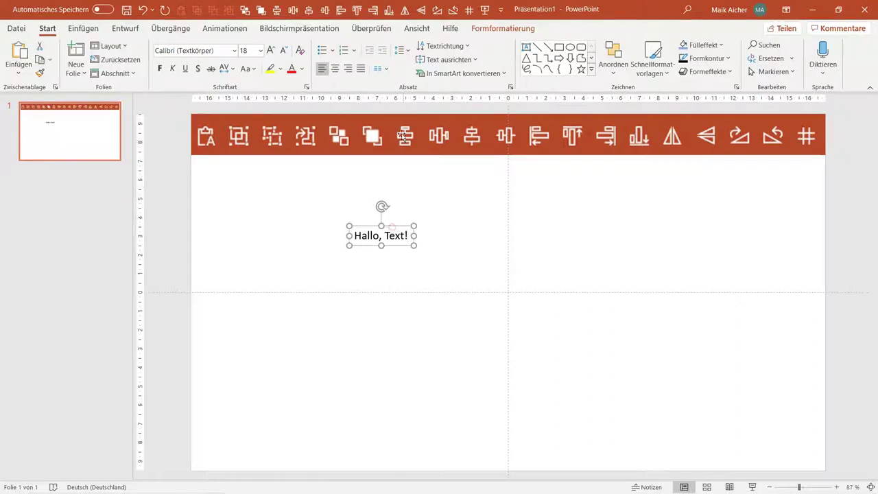
{"action": "left_click", "coordinate": [291, 69]}
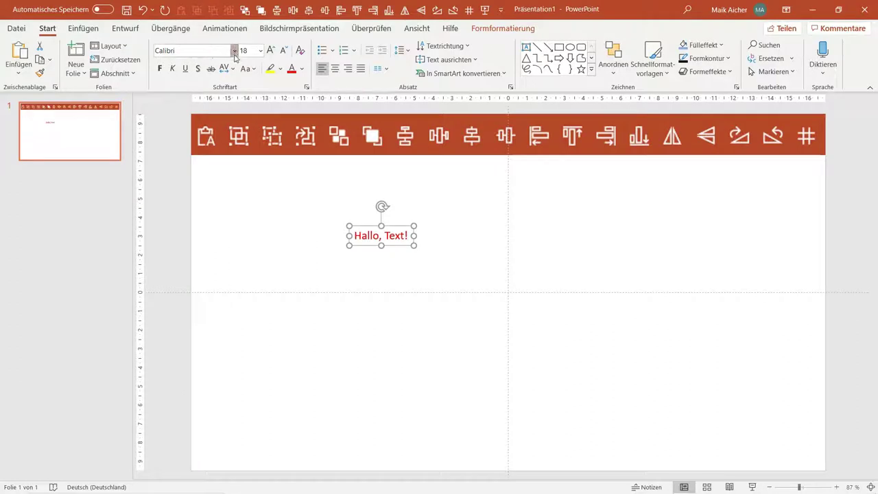
{"action": "left_click", "coordinate": [234, 50]}
{"action": "left_click", "coordinate": [206, 190]}
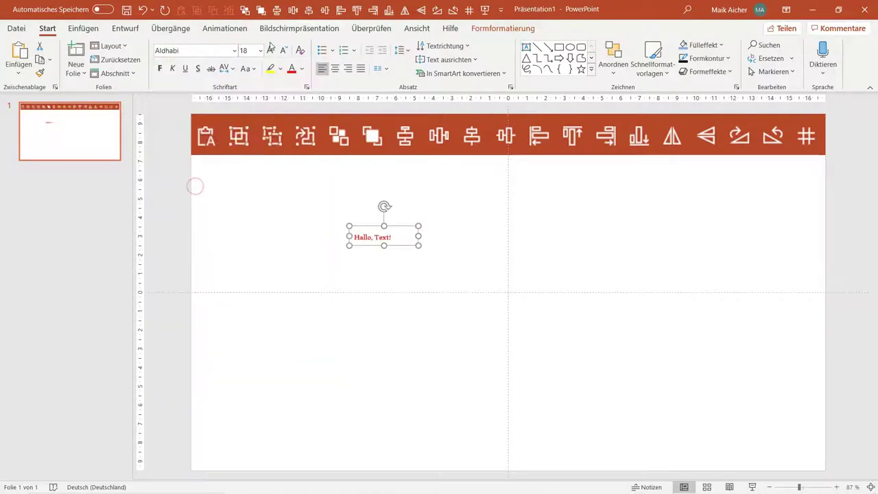
{"action": "left_click", "coordinate": [269, 50]}
{"action": "left_click", "coordinate": [269, 51]}
{"action": "left_click", "coordinate": [269, 50]}
{"action": "left_click", "coordinate": [270, 50]}
{"action": "left_click", "coordinate": [269, 51]}
{"action": "left_click", "coordinate": [269, 50]}
{"action": "left_click", "coordinate": [269, 50]}
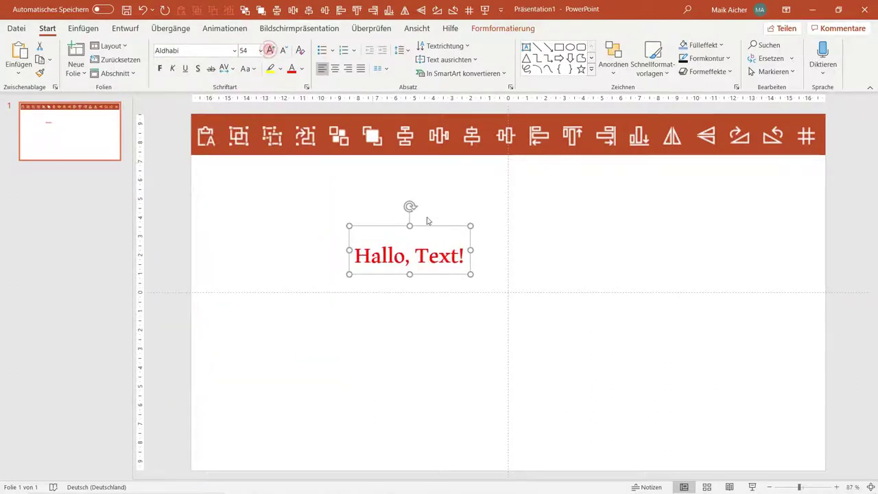
{"action": "left_click_drag", "start_coordinate": [437, 226], "coordinate": [615, 223]}
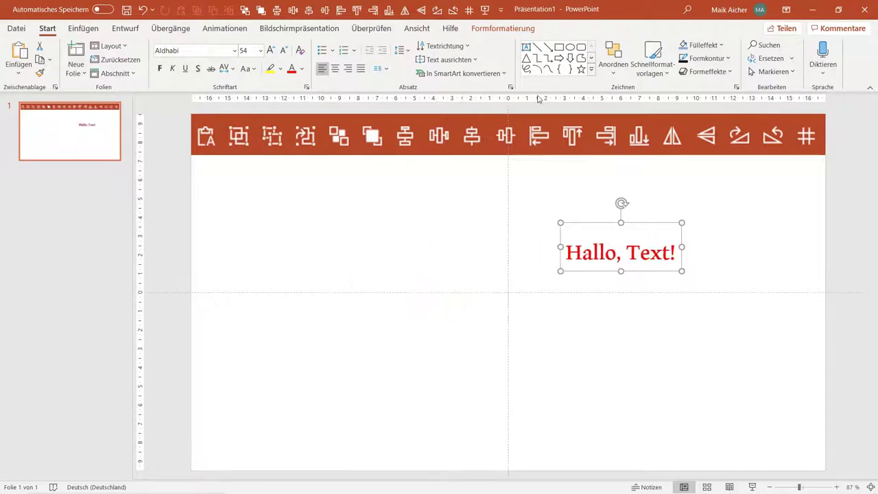
Draw a blue rectangle containing 'Alter Text.', widened to one line with 24 pt text
{"action": "left_click", "coordinate": [526, 47]}
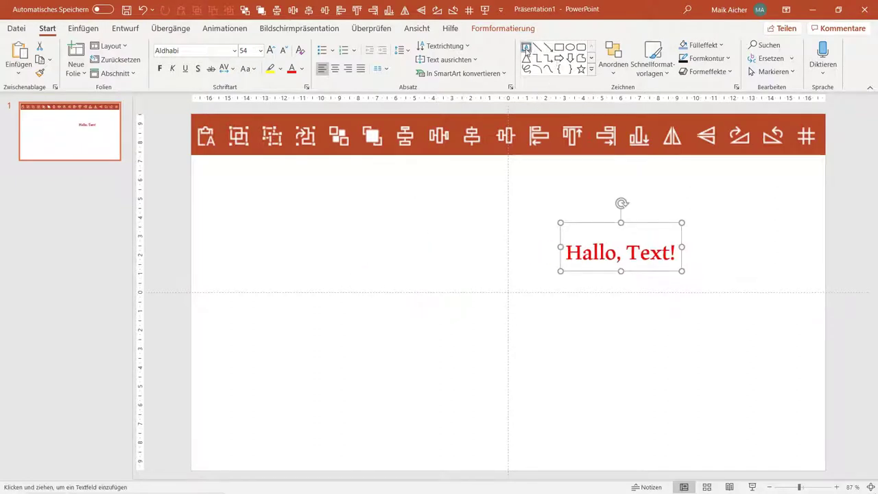
{"action": "left_click", "coordinate": [560, 47]}
{"action": "left_click", "coordinate": [289, 207]}
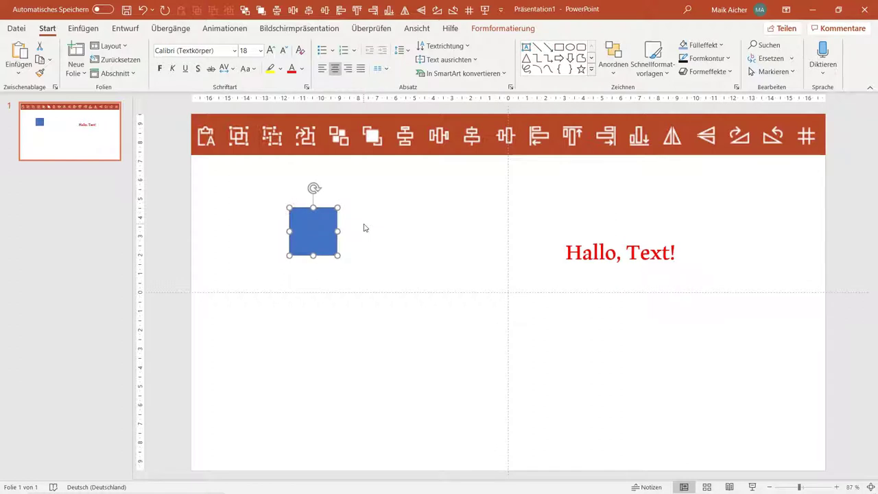
{"action": "type", "text": "Alt"}
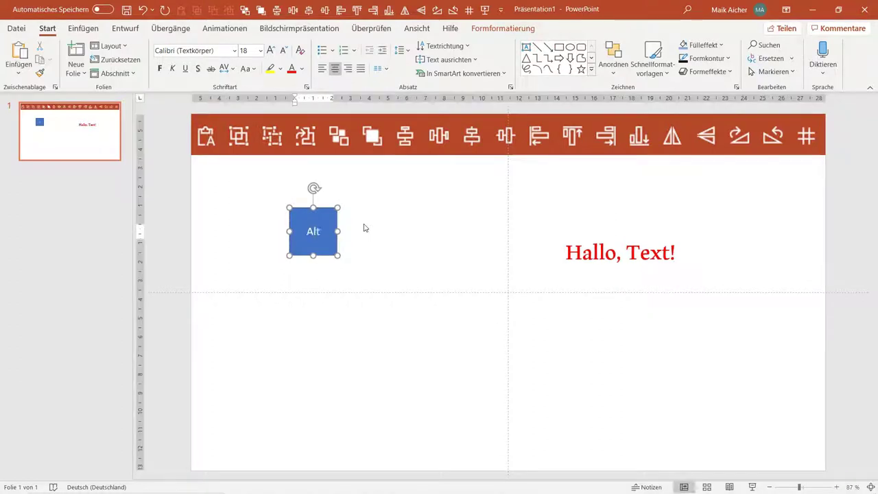
{"action": "type", "text": "er Text."}
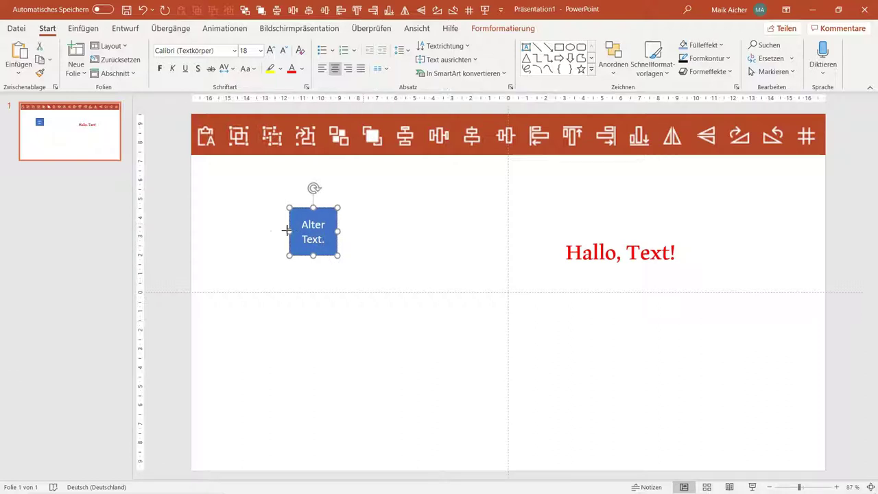
{"action": "left_click_drag", "start_coordinate": [289, 231], "coordinate": [245, 231]}
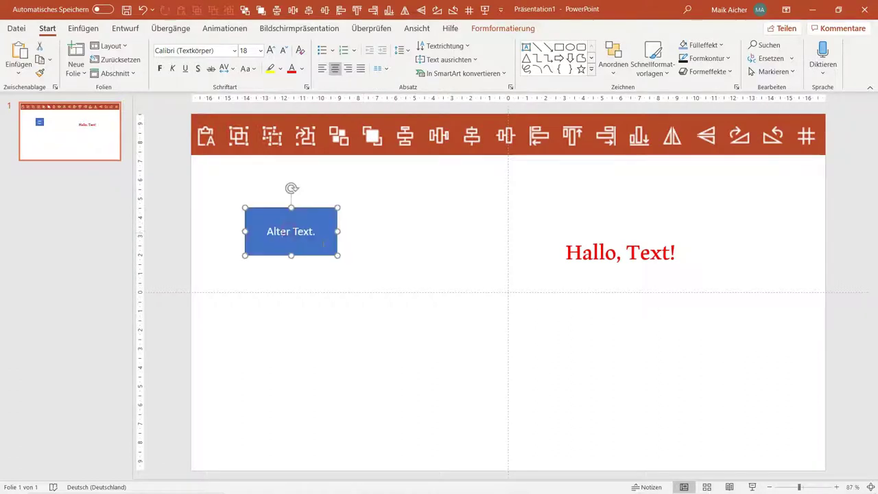
{"action": "left_click", "coordinate": [271, 50]}
{"action": "left_click", "coordinate": [271, 51]}
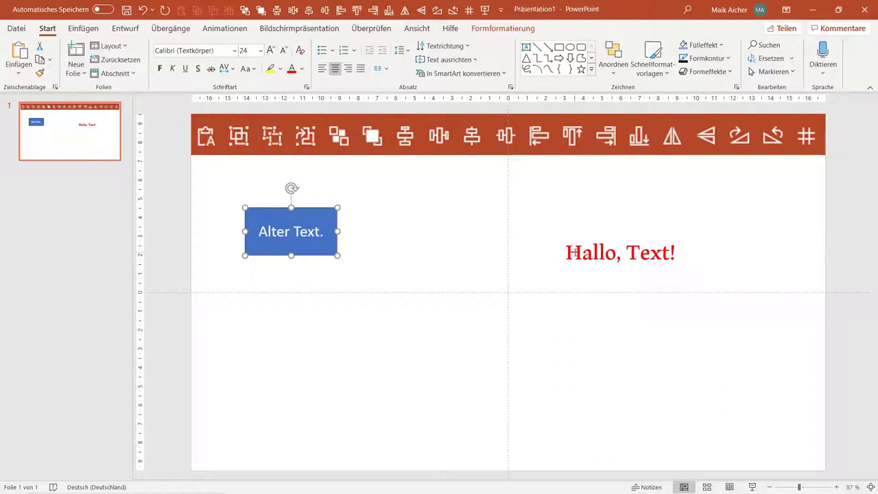
Replace 'Alter Text.' with plain 'Hallo, Text!' using Einfügen > Nur den Text übernehmen
{"action": "left_click_drag", "start_coordinate": [575, 252], "coordinate": [682, 258]}
{"action": "key", "text": "ctrl+c"}
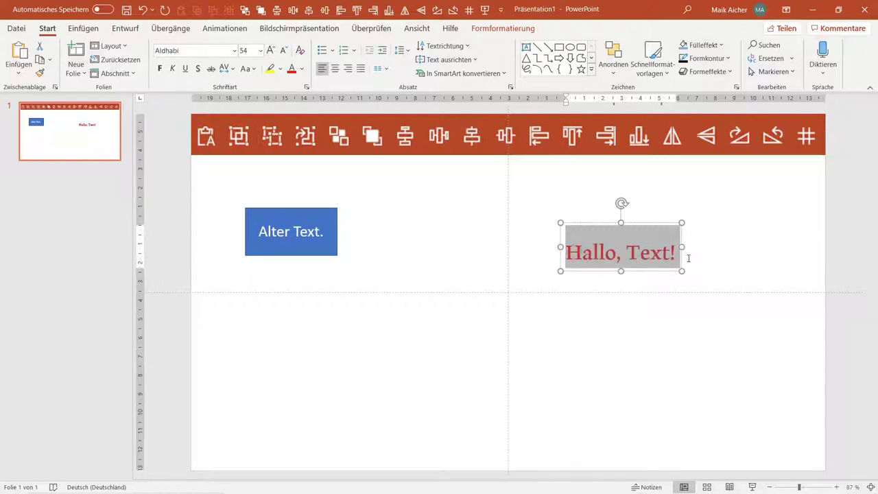
{"action": "left_click_drag", "start_coordinate": [258, 232], "coordinate": [407, 243]}
{"action": "key", "text": "ctrl+v"}
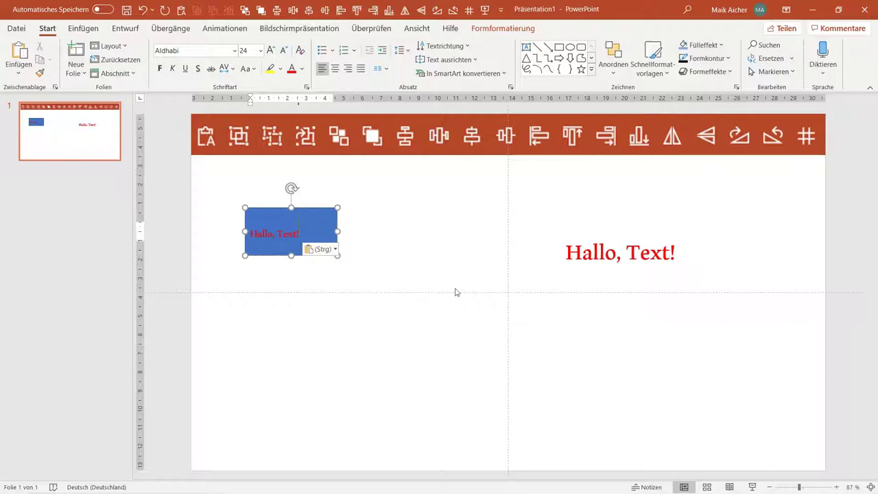
{"action": "key", "text": "ctrl+z"}
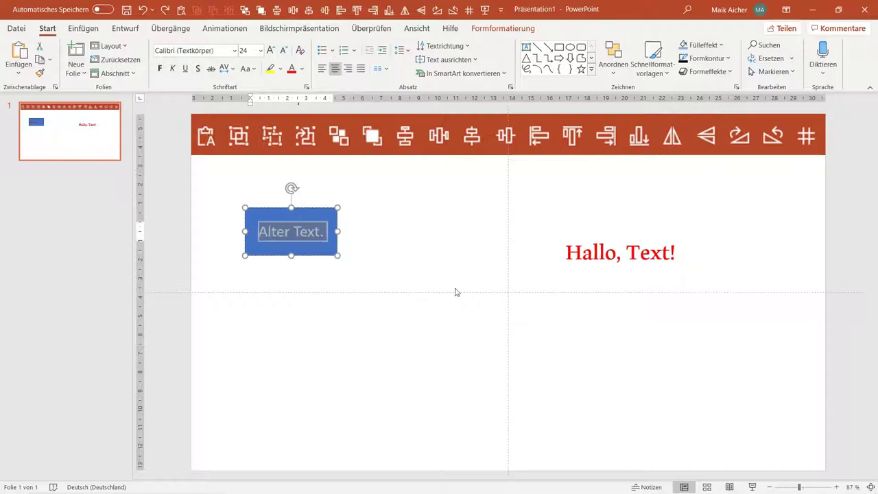
{"action": "left_click", "coordinate": [431, 223]}
{"action": "key", "text": "ctrl+z"}
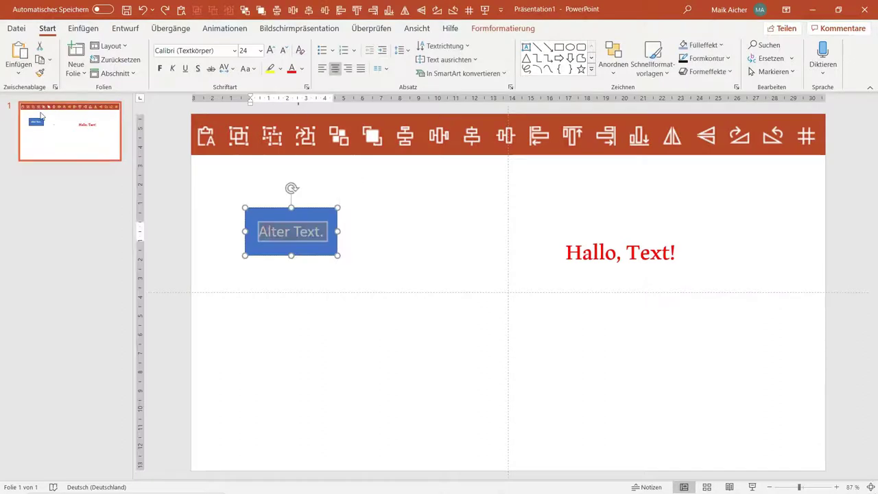
{"action": "left_click", "coordinate": [19, 68]}
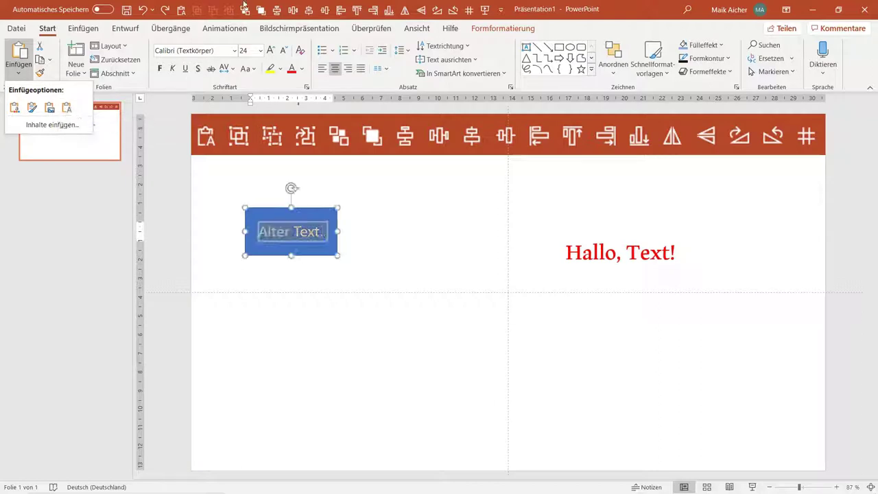
{"action": "left_click", "coordinate": [67, 108]}
{"action": "left_click", "coordinate": [361, 320]}
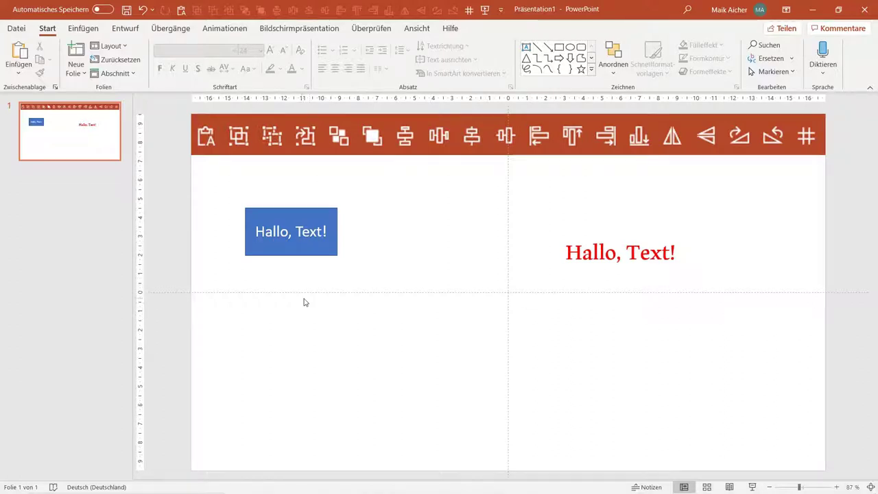
Move the blue box below the red text, then delete both objects
{"action": "mouse_move", "coordinate": [302, 255]}
{"action": "left_mouse_down"}
{"action": "mouse_move", "coordinate": [612, 364]}
{"action": "mouse_move", "coordinate": [682, 363]}
{"action": "left_mouse_up"}
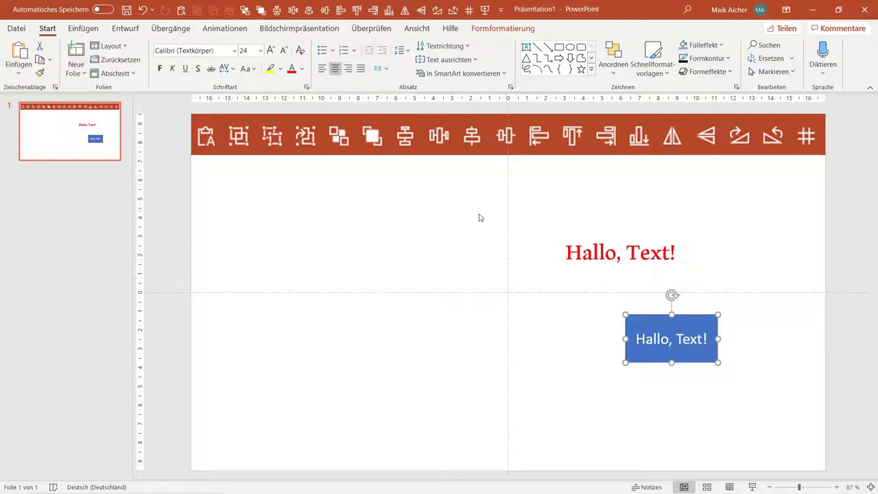
{"action": "left_click_drag", "start_coordinate": [539, 210], "coordinate": [739, 412]}
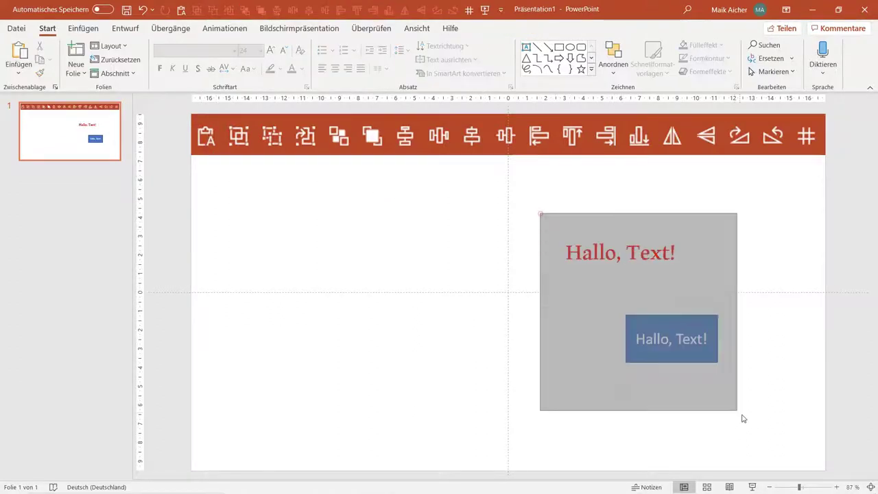
{"action": "key", "text": "Delete"}
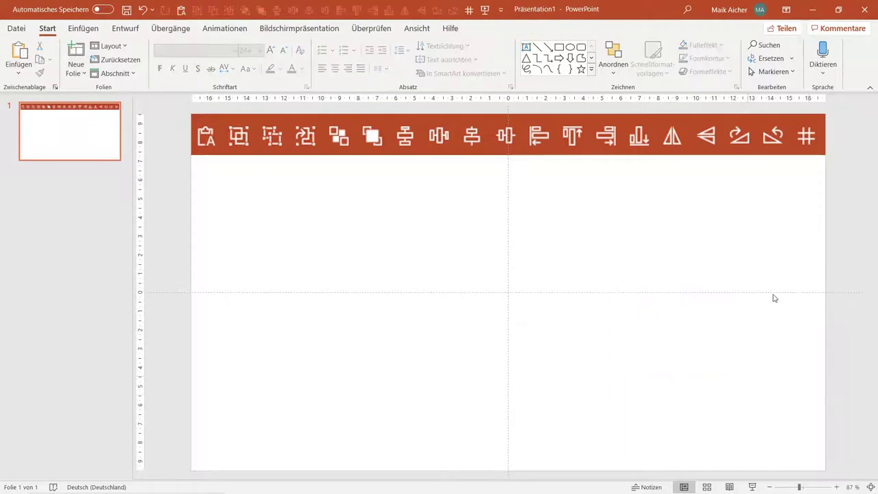
Draw two blue squares and a wider blue rectangle lower on the slide
{"action": "left_click", "coordinate": [559, 48]}
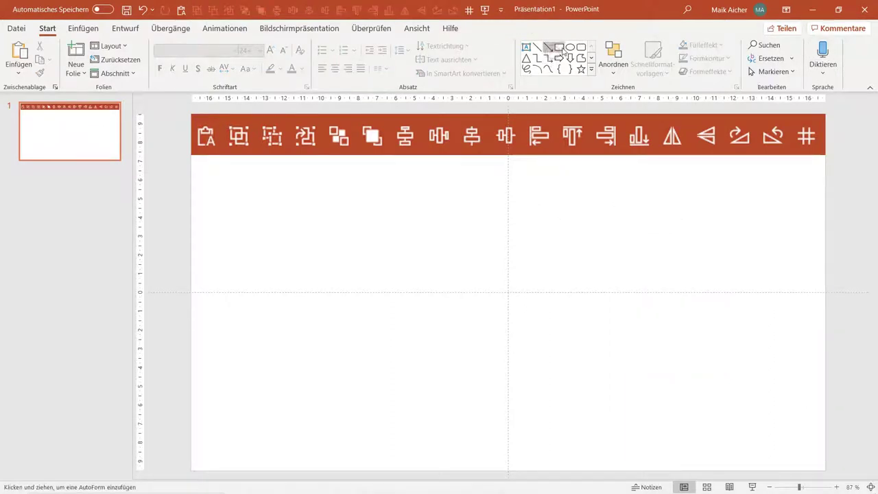
{"action": "left_click_drag", "start_coordinate": [333, 224], "coordinate": [388, 283]}
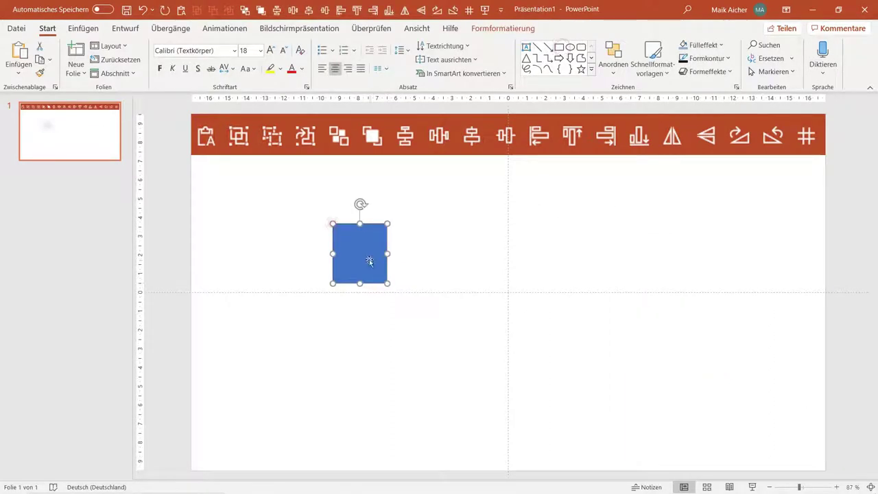
{"action": "left_click", "coordinate": [559, 47]}
{"action": "left_click_drag", "start_coordinate": [471, 251], "coordinate": [520, 304]}
{"action": "left_click", "coordinate": [560, 48]}
{"action": "left_click_drag", "start_coordinate": [353, 362], "coordinate": [462, 404]}
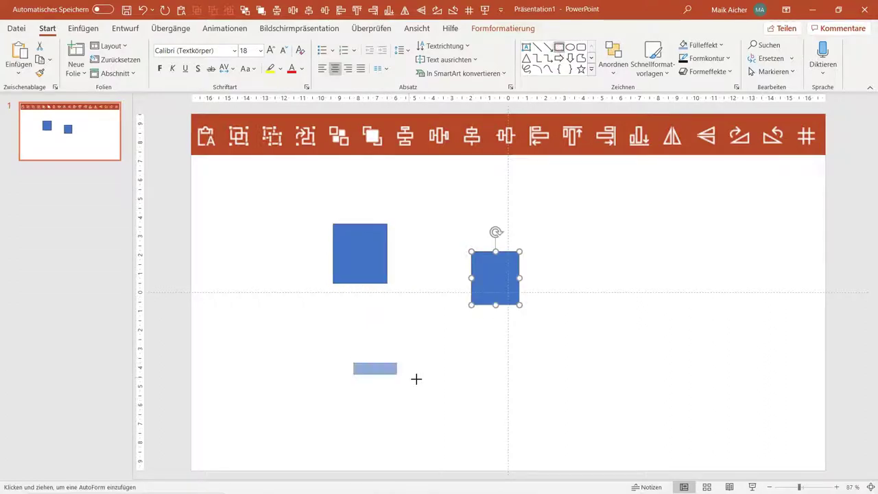
Line up the two squares along the centre line with the wide rectangle beneath them
{"action": "left_click", "coordinate": [385, 278]}
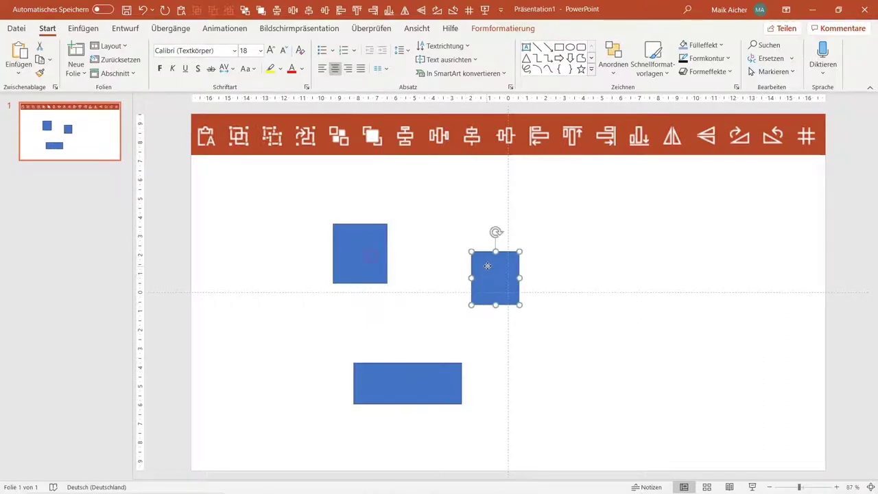
{"action": "left_click_drag", "start_coordinate": [484, 266], "coordinate": [521, 254]}
{"action": "left_click_drag", "start_coordinate": [366, 255], "coordinate": [400, 263]}
{"action": "left_click_drag", "start_coordinate": [390, 378], "coordinate": [452, 364]}
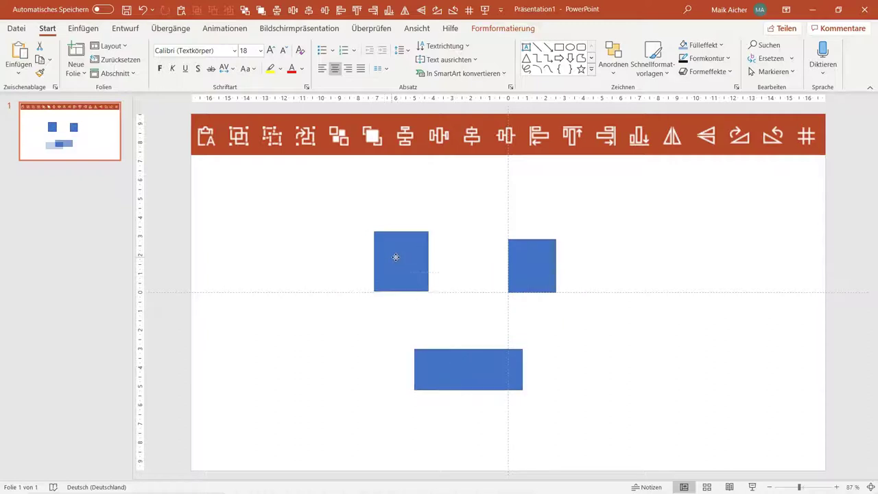
{"action": "left_click_drag", "start_coordinate": [385, 259], "coordinate": [400, 265]}
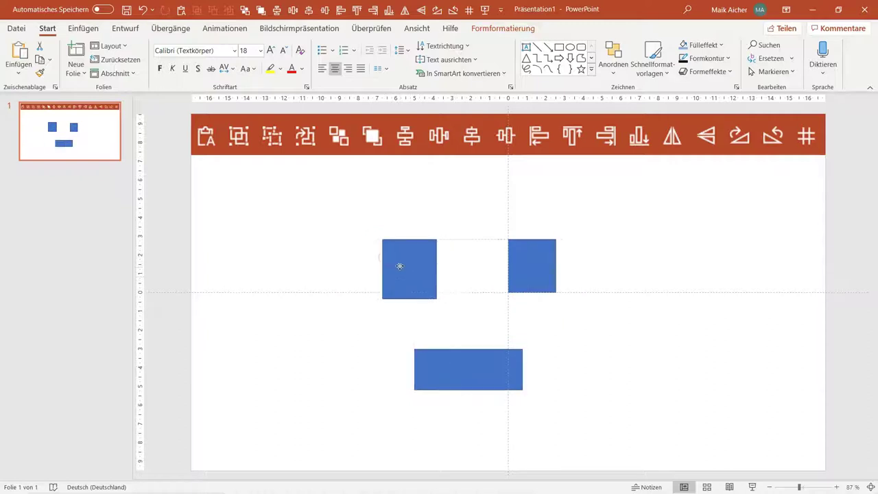
Select the left, right and bottom rectangles together with Shift-clicks
{"action": "left_click", "coordinate": [534, 253], "text": "shift"}
{"action": "left_click", "coordinate": [495, 361], "text": "shift"}
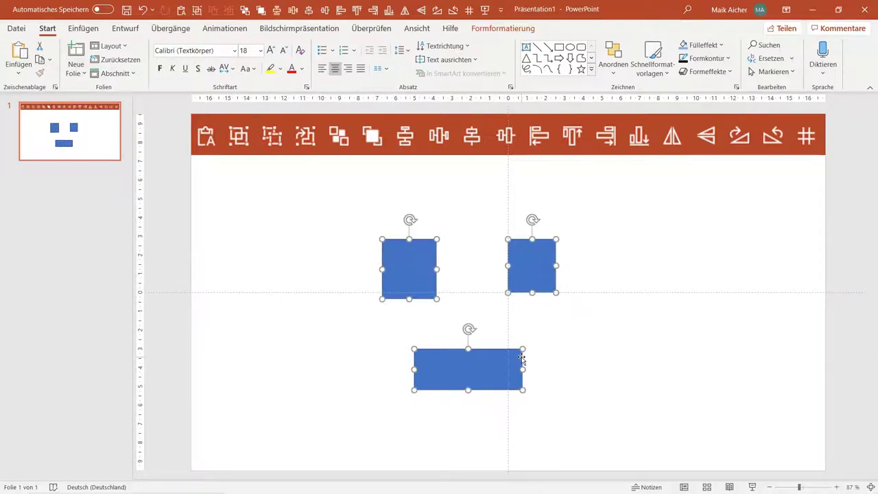
{"action": "mouse_move", "coordinate": [349, 208]}
{"action": "left_mouse_down"}
{"action": "mouse_move", "coordinate": [696, 448]}
{"action": "mouse_move", "coordinate": [733, 461]}
{"action": "left_mouse_up"}
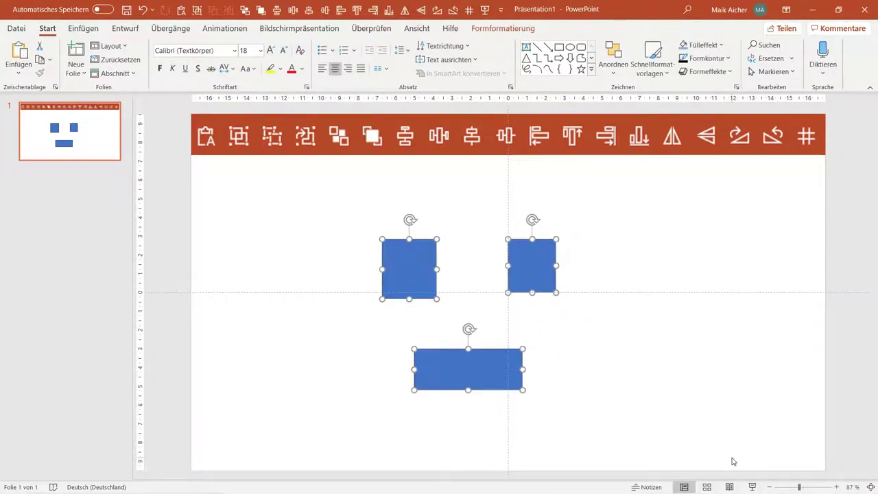
{"action": "left_click", "coordinate": [326, 201]}
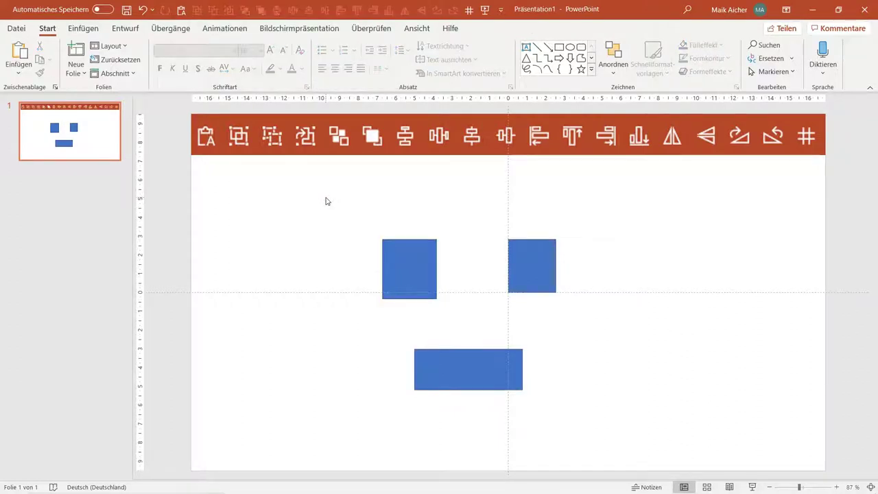
{"action": "left_click_drag", "start_coordinate": [326, 200], "coordinate": [612, 414]}
{"action": "left_click", "coordinate": [620, 388]}
{"action": "left_click", "coordinate": [421, 269]}
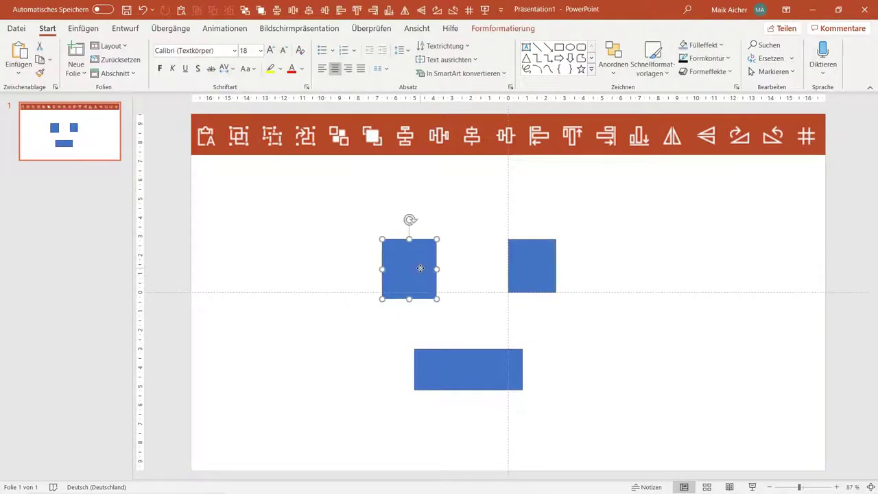
{"action": "left_click", "coordinate": [532, 264], "text": "shift"}
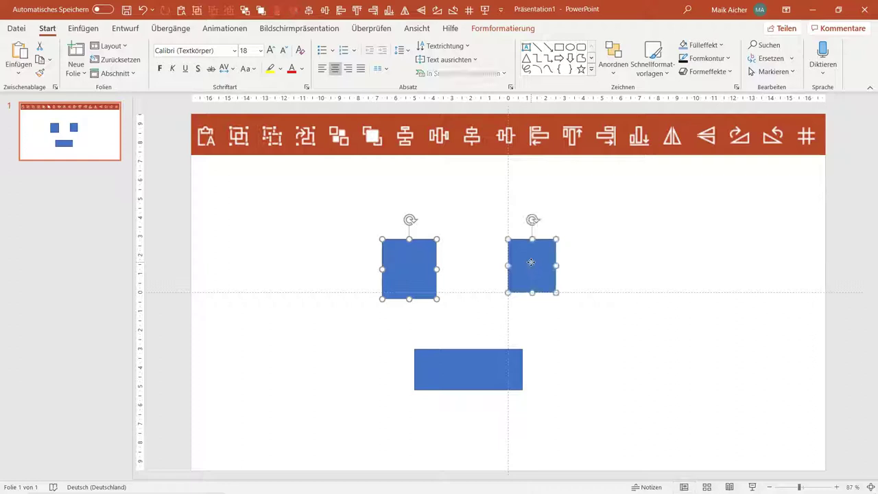
{"action": "left_click", "coordinate": [494, 369], "text": "shift"}
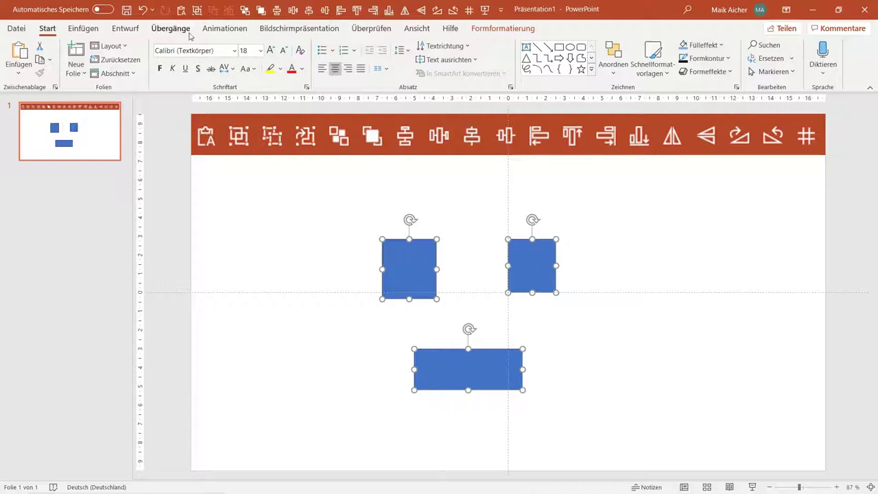
Group the three selected rectangles via Gruppieren > Gruppieren
{"action": "right_click", "coordinate": [410, 263]}
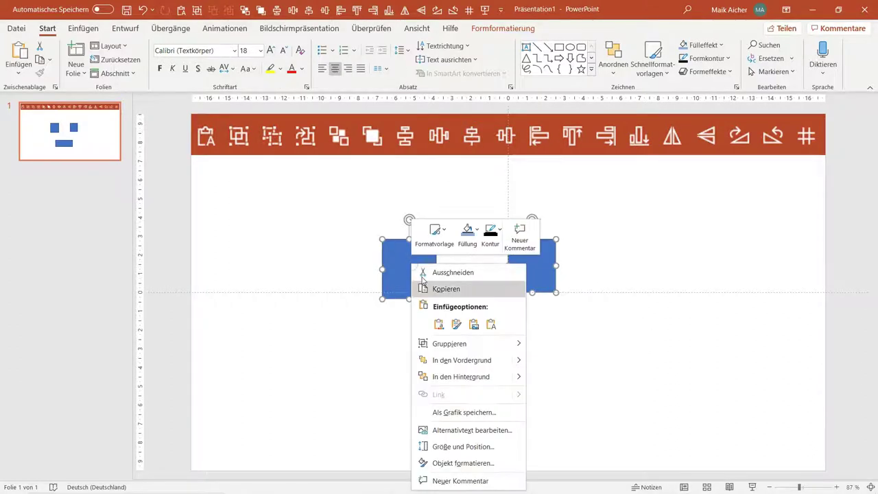
{"action": "mouse_move", "coordinate": [459, 350]}
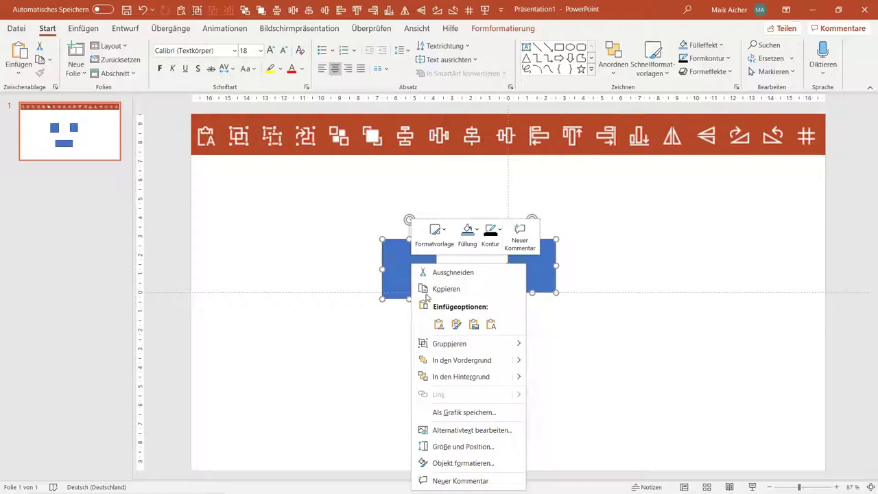
{"action": "left_click", "coordinate": [583, 345]}
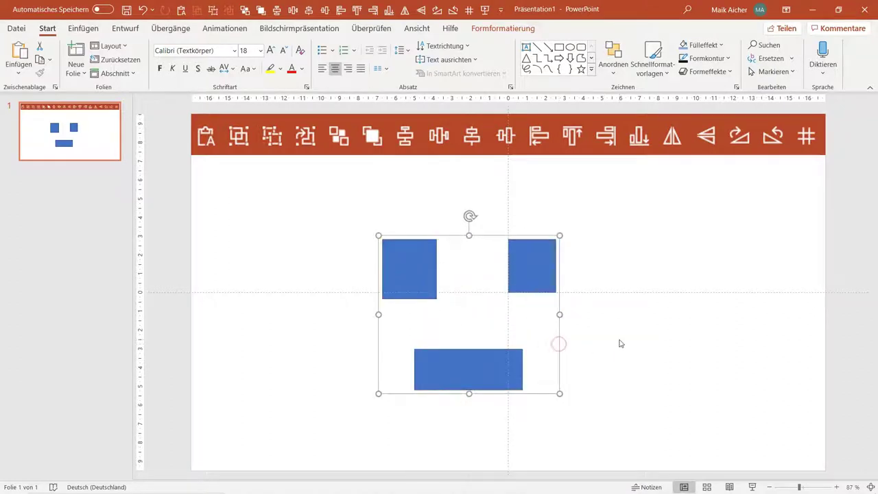
Stretch the group slightly larger from its bottom-right corner
{"action": "left_click", "coordinate": [666, 262]}
{"action": "left_click_drag", "start_coordinate": [557, 261], "coordinate": [634, 257]}
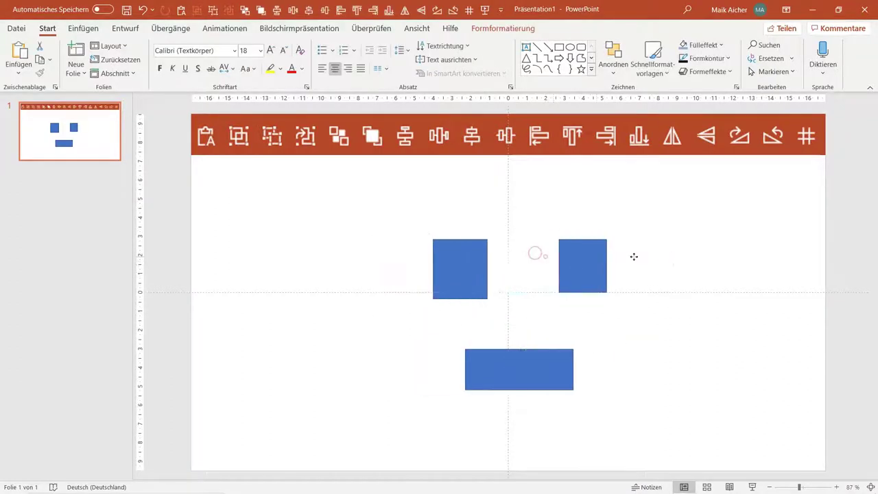
{"action": "key", "text": "ctrl+z"}
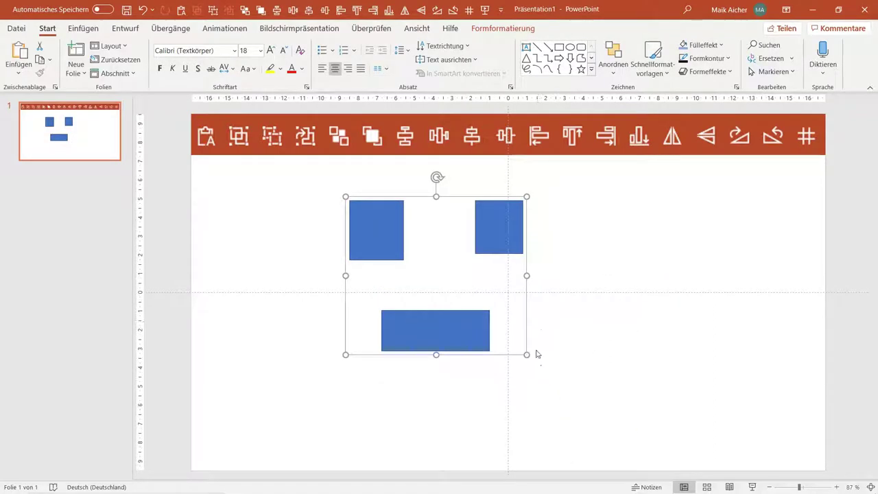
{"action": "mouse_move", "coordinate": [527, 355]}
{"action": "left_mouse_down"}
{"action": "mouse_move", "coordinate": [510, 376]}
{"action": "mouse_move", "coordinate": [537, 369]}
{"action": "left_mouse_up"}
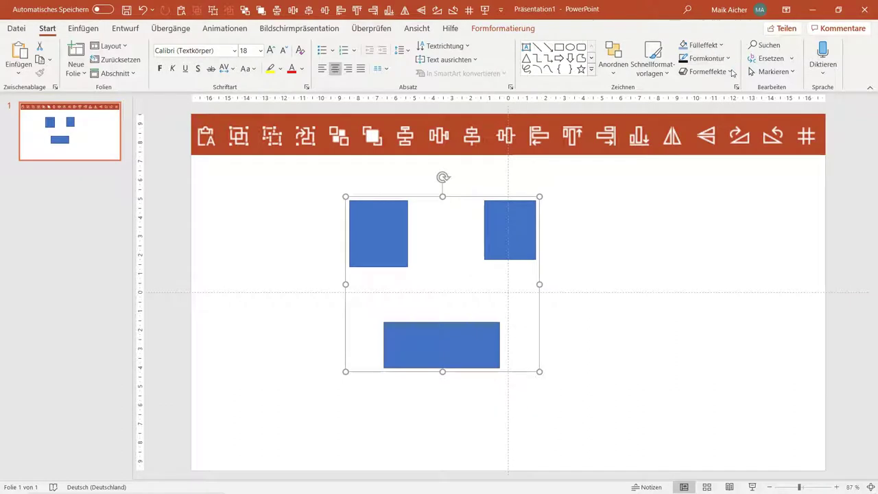
Lock the group's aspect ratio in Form formatieren, resize it proportionally and shift it right
{"action": "left_click", "coordinate": [737, 87]}
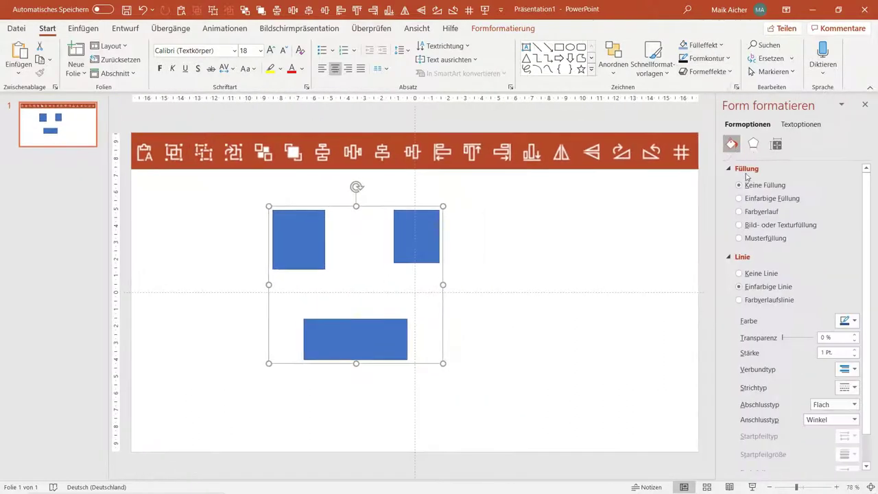
{"action": "left_click", "coordinate": [776, 144]}
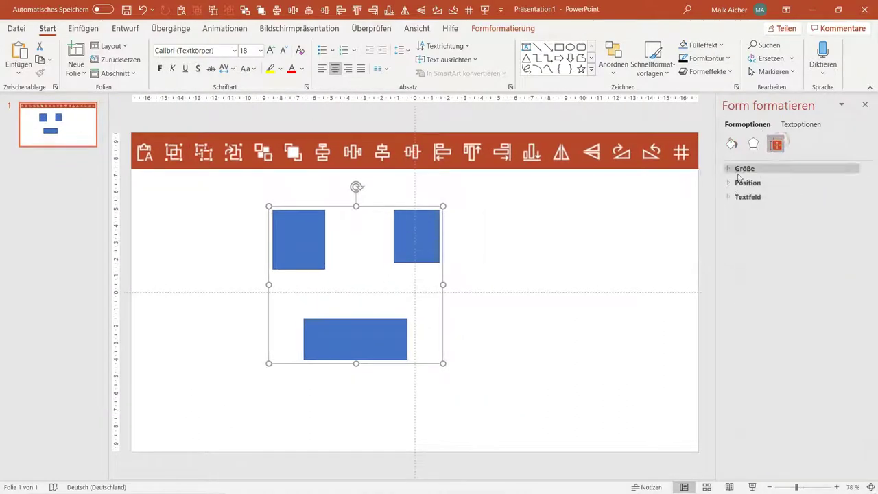
{"action": "left_click", "coordinate": [740, 172]}
{"action": "left_click", "coordinate": [739, 256]}
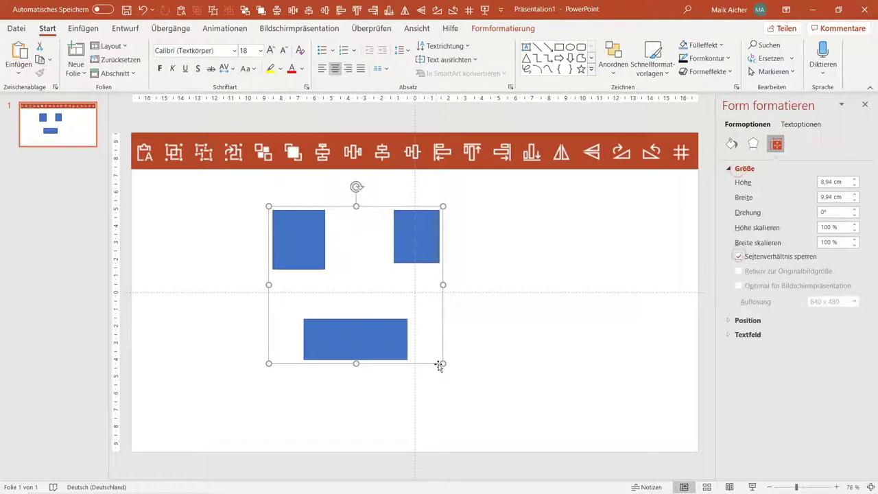
{"action": "mouse_move", "coordinate": [440, 366]}
{"action": "left_mouse_down"}
{"action": "mouse_move", "coordinate": [466, 341]}
{"action": "mouse_move", "coordinate": [432, 322]}
{"action": "left_mouse_up"}
{"action": "left_click", "coordinate": [505, 341]}
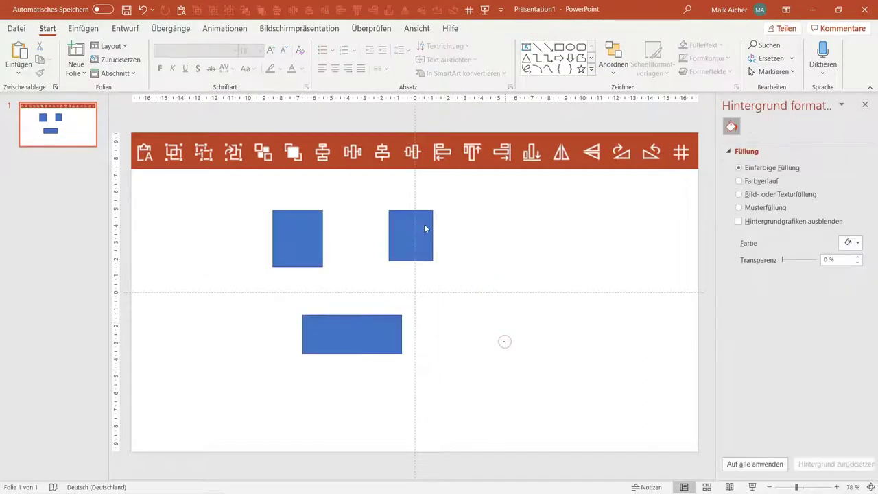
{"action": "left_click", "coordinate": [480, 223]}
{"action": "left_click", "coordinate": [354, 227]}
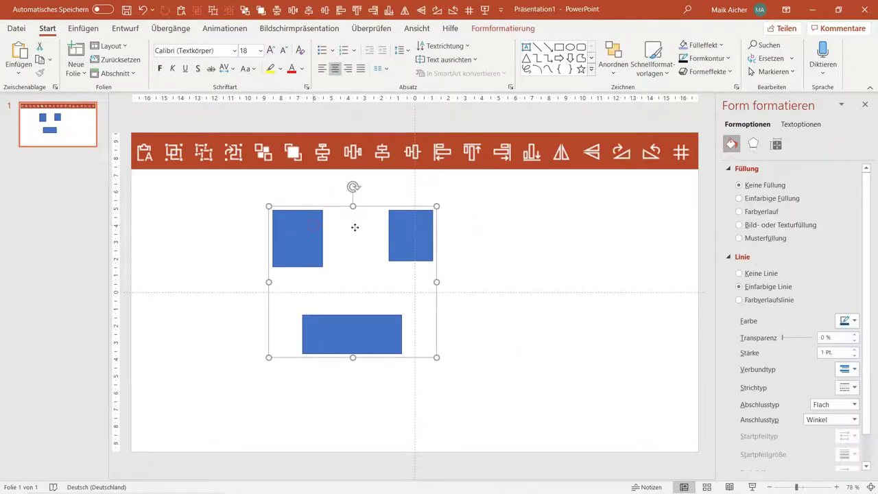
{"action": "left_click_drag", "start_coordinate": [355, 227], "coordinate": [397, 230]}
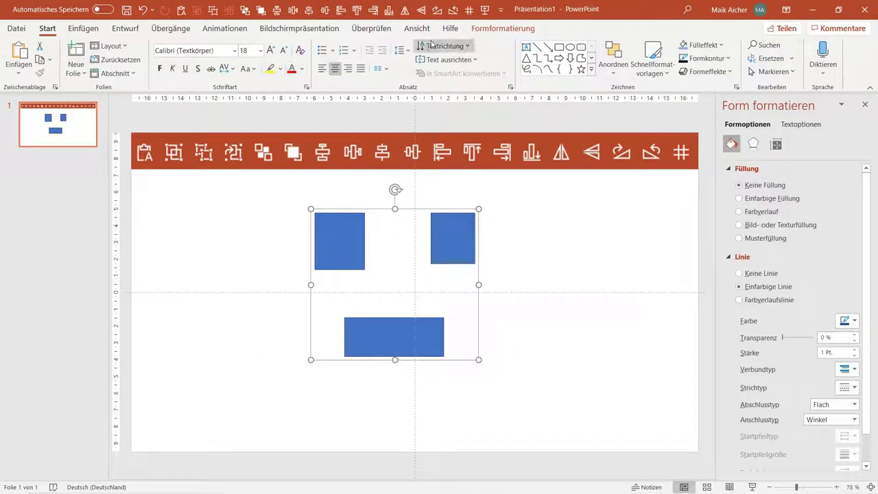
Fill the grouped shapes dark blue-grey
{"action": "left_click", "coordinate": [706, 47]}
{"action": "left_click", "coordinate": [704, 97]}
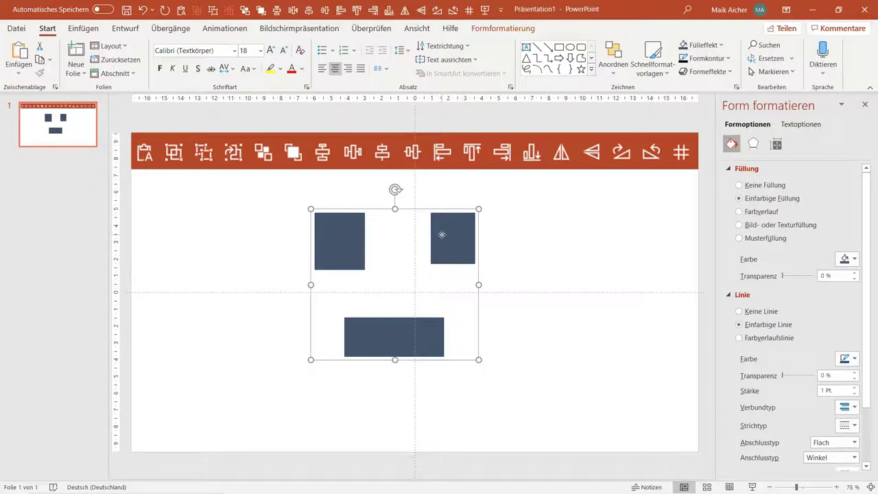
{"action": "left_click", "coordinate": [553, 249]}
{"action": "left_click", "coordinate": [457, 242]}
Fill only the bottom rectangle light grey and move it up slightly
{"action": "left_click", "coordinate": [362, 316]}
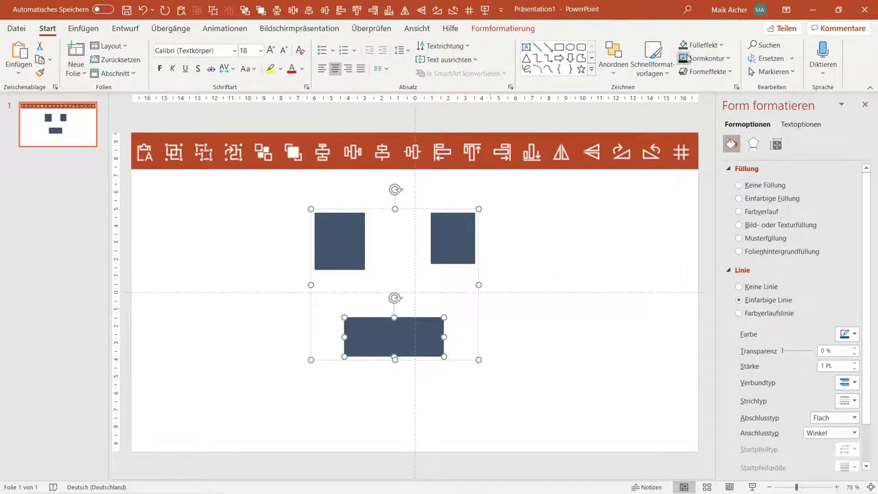
{"action": "left_click", "coordinate": [702, 44]}
{"action": "left_click", "coordinate": [699, 96]}
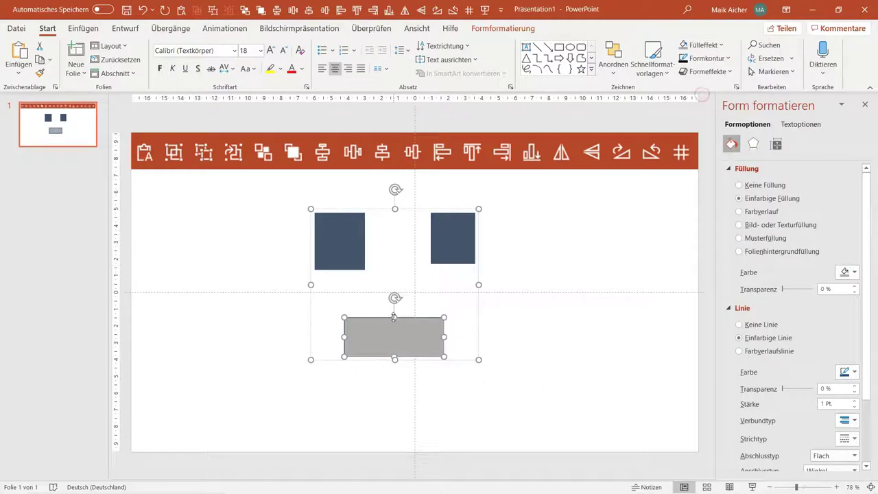
{"action": "mouse_move", "coordinate": [383, 331]}
{"action": "left_mouse_down"}
{"action": "mouse_move", "coordinate": [399, 301]}
{"action": "mouse_move", "coordinate": [317, 312]}
{"action": "mouse_move", "coordinate": [386, 314]}
{"action": "left_mouse_up"}
{"action": "left_click", "coordinate": [500, 280]}
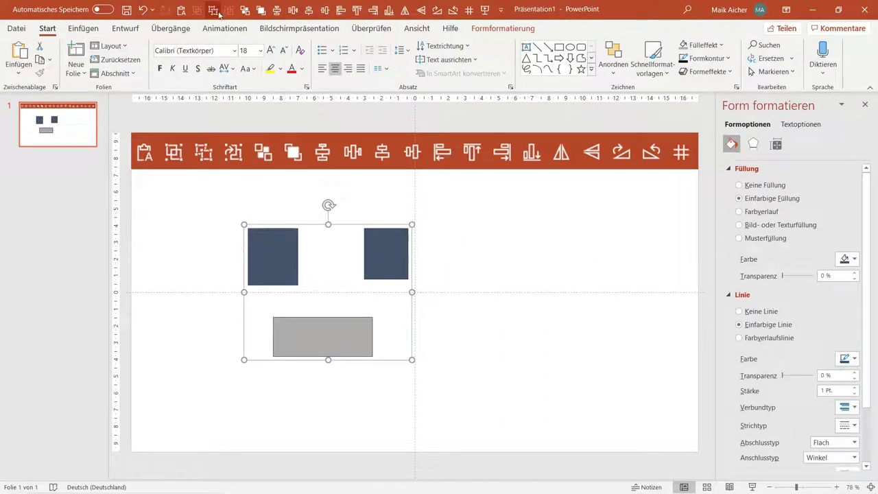
Ungroup the shapes and reposition the left and right squares up and closer together
{"action": "right_click", "coordinate": [274, 234]}
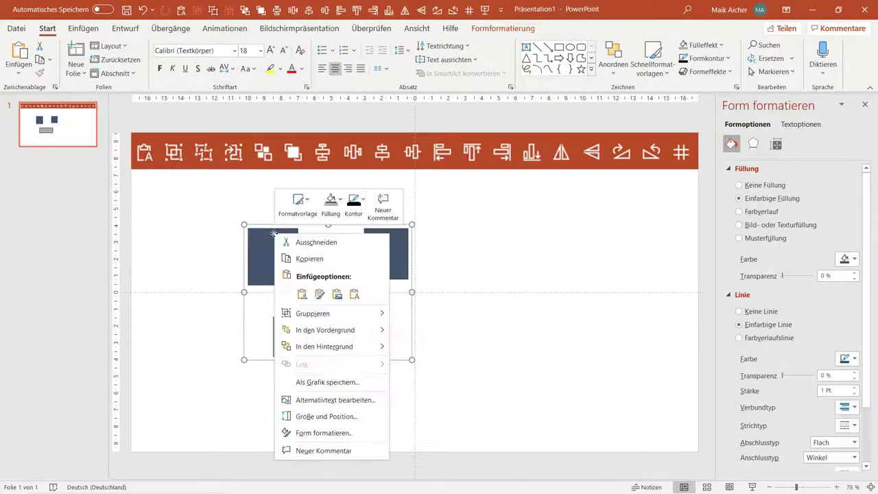
{"action": "mouse_move", "coordinate": [323, 314]}
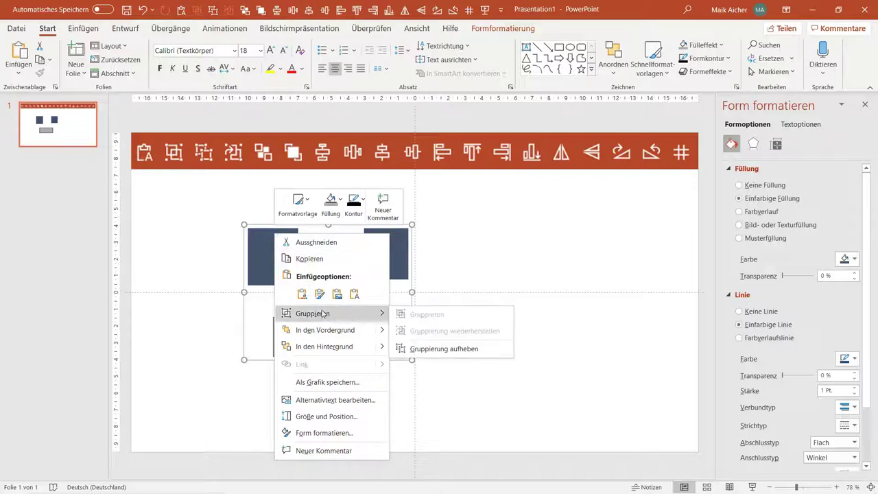
{"action": "left_click", "coordinate": [443, 349]}
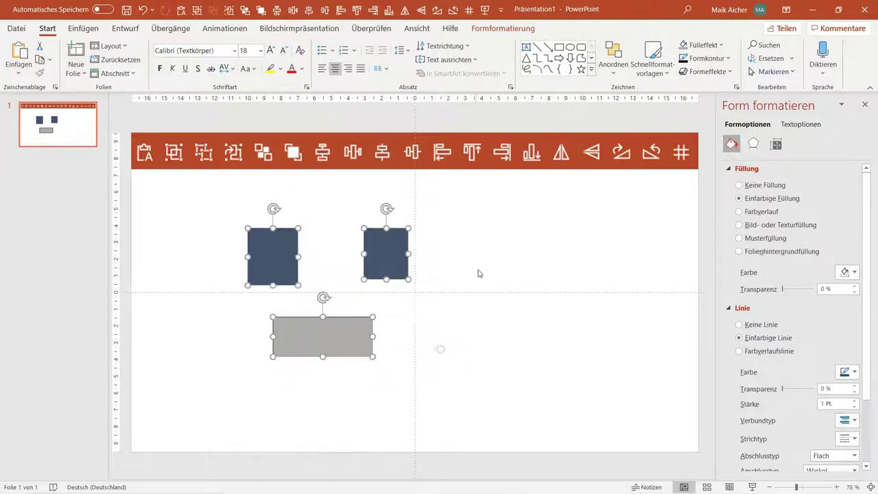
{"action": "left_click", "coordinate": [484, 257]}
{"action": "left_click", "coordinate": [278, 275]}
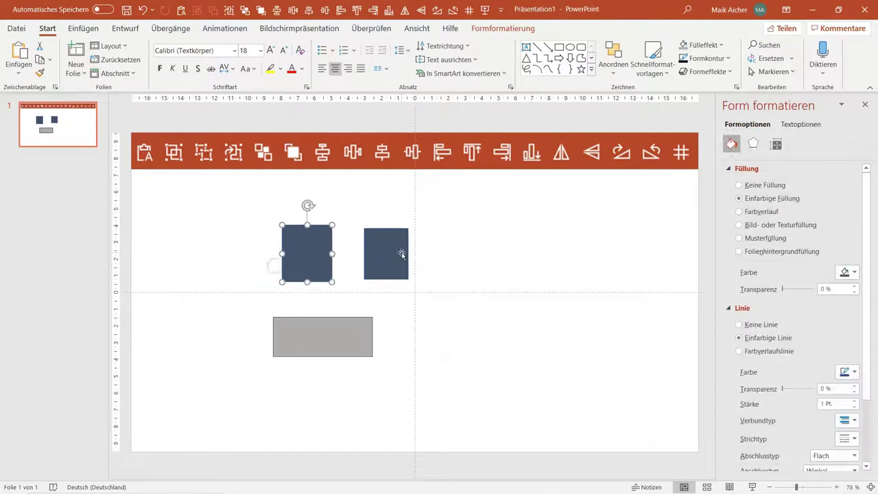
{"action": "left_click_drag", "start_coordinate": [402, 251], "coordinate": [405, 255]}
{"action": "left_click_drag", "start_coordinate": [315, 249], "coordinate": [278, 241]}
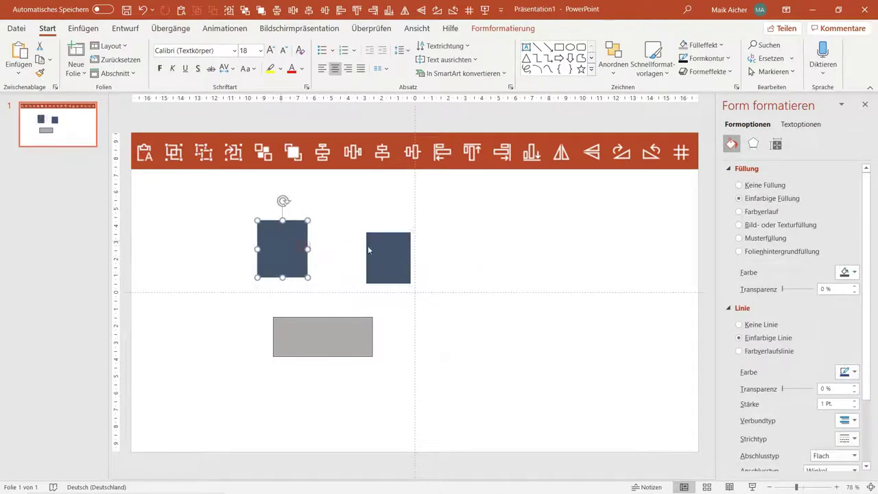
{"action": "left_click_drag", "start_coordinate": [376, 247], "coordinate": [357, 232]}
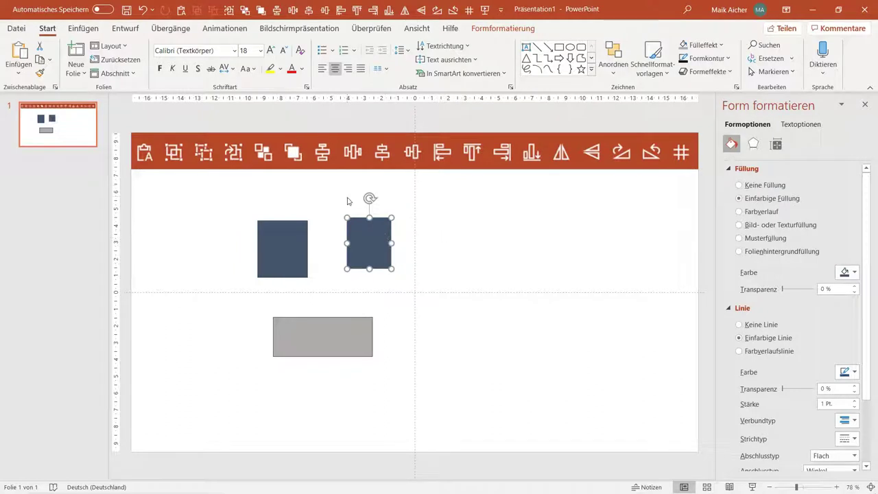
Regroup the three shapes and move the group left and up
{"action": "right_click", "coordinate": [374, 241]}
{"action": "mouse_move", "coordinate": [426, 293]}
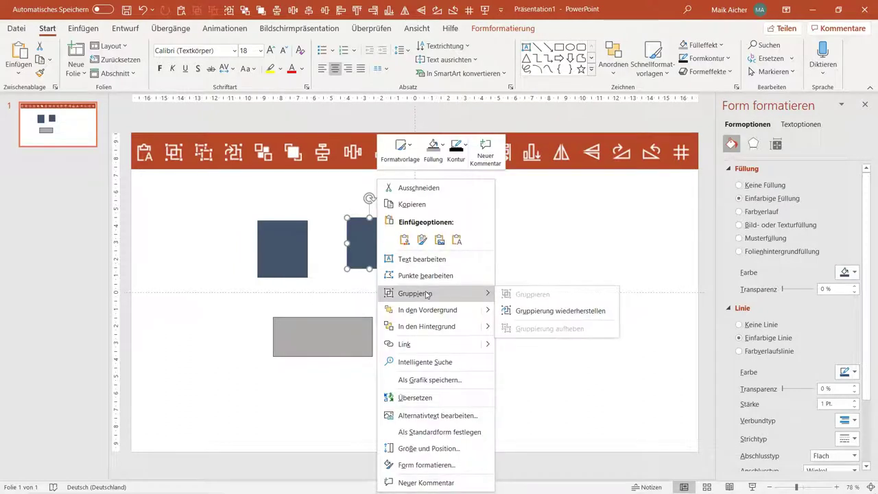
{"action": "left_click", "coordinate": [580, 312]}
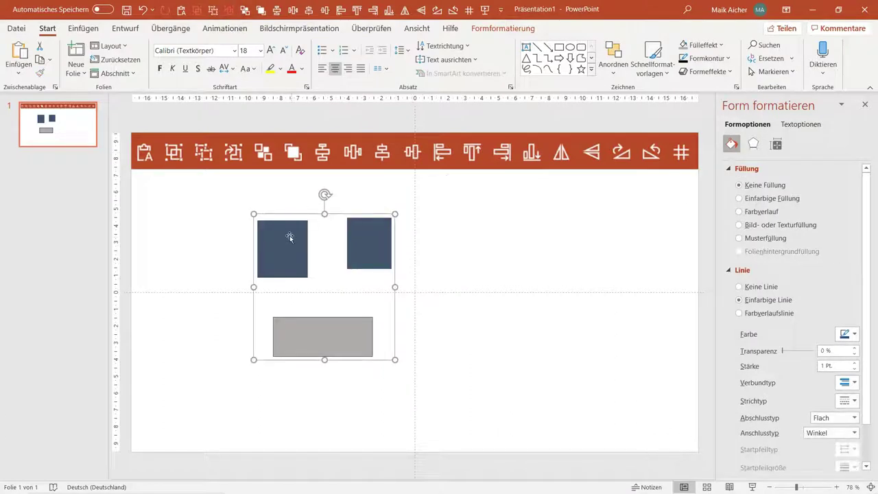
{"action": "left_click_drag", "start_coordinate": [284, 233], "coordinate": [433, 265]}
{"action": "left_click", "coordinate": [390, 211]}
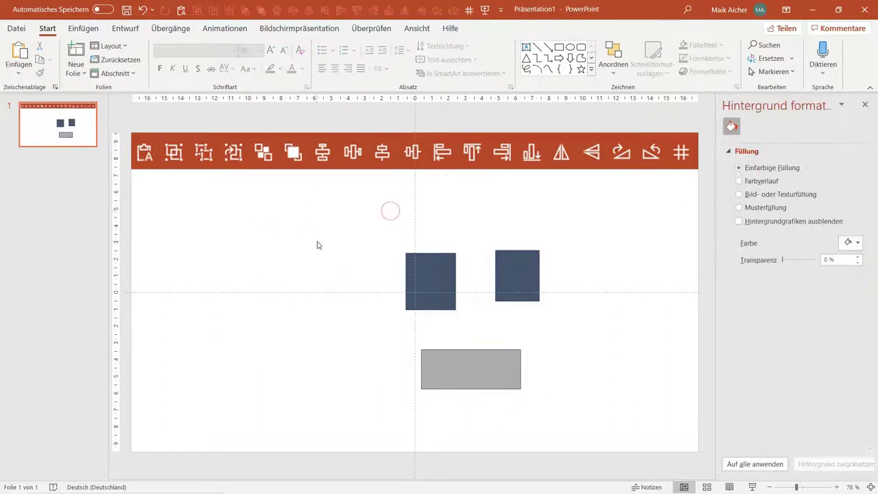
{"action": "left_click", "coordinate": [448, 276]}
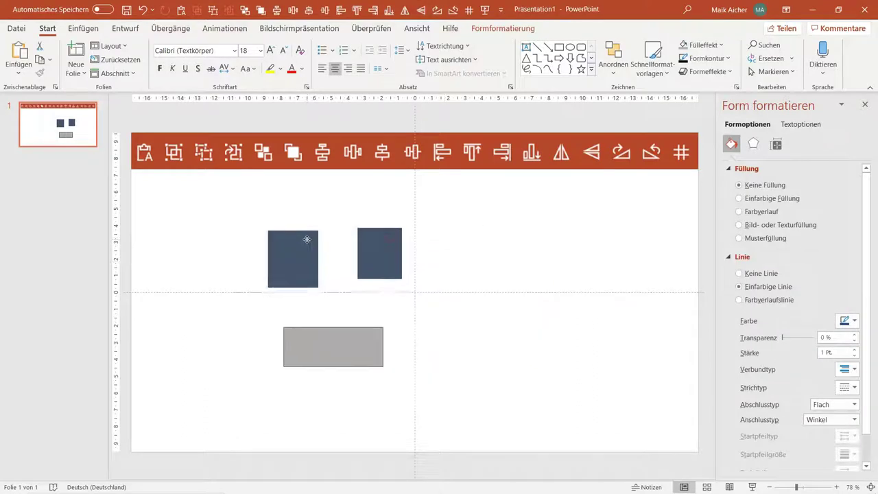
{"action": "left_click_drag", "start_coordinate": [308, 237], "coordinate": [275, 237]}
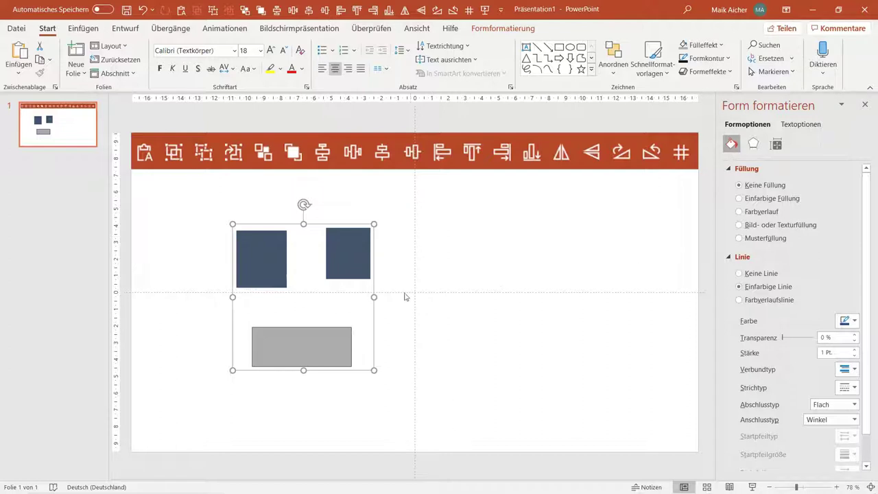
Delete the group, draw a blue square and make a grey duplicate offset down-right
{"action": "key", "text": "Delete"}
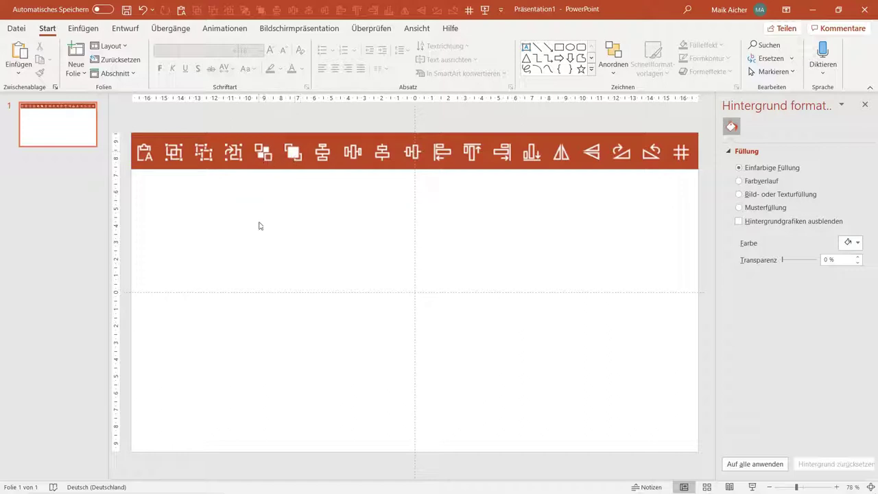
{"action": "left_click", "coordinate": [560, 46]}
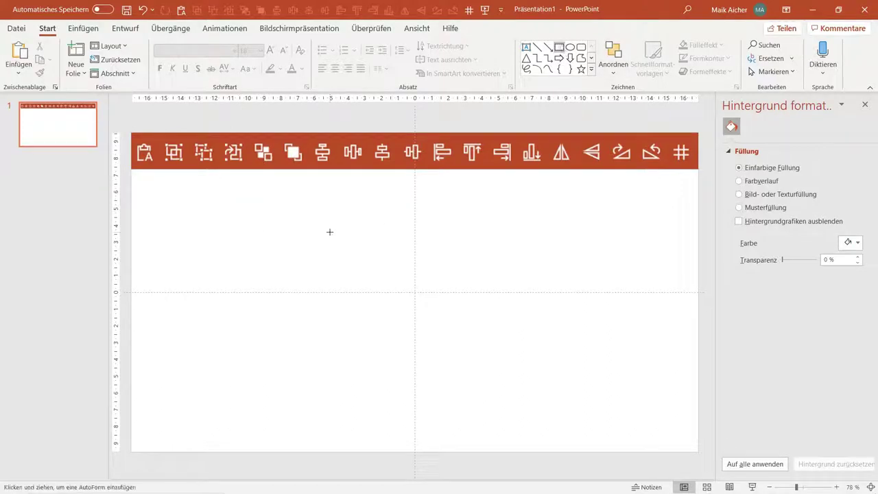
{"action": "left_click_drag", "start_coordinate": [330, 232], "coordinate": [415, 317]}
{"action": "left_click_drag", "start_coordinate": [345, 273], "coordinate": [410, 318], "text": "ctrl"}
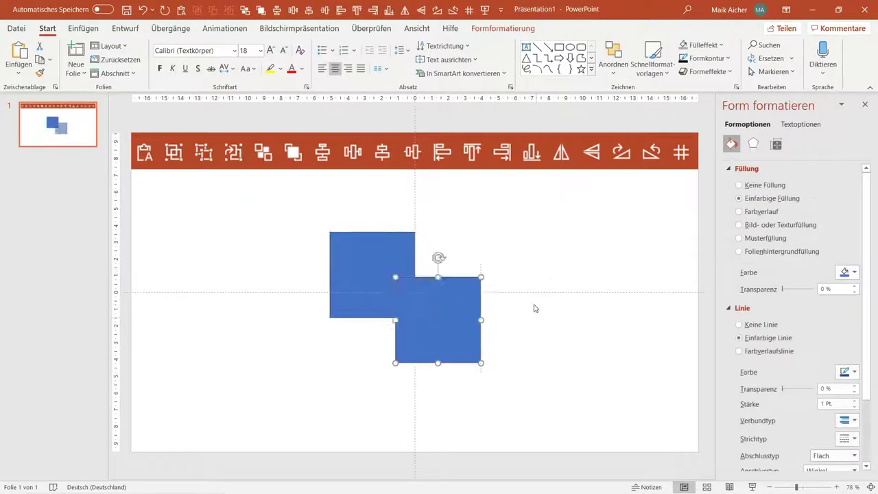
{"action": "left_click", "coordinate": [697, 45]}
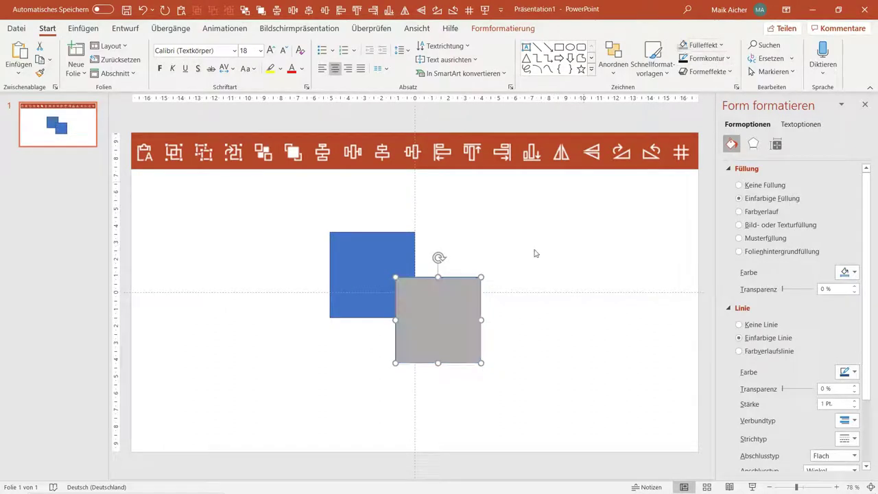
Position the grey square overlapping the blue square's lower-right corner
{"action": "left_click", "coordinate": [520, 293]}
{"action": "left_click_drag", "start_coordinate": [450, 331], "coordinate": [439, 314]}
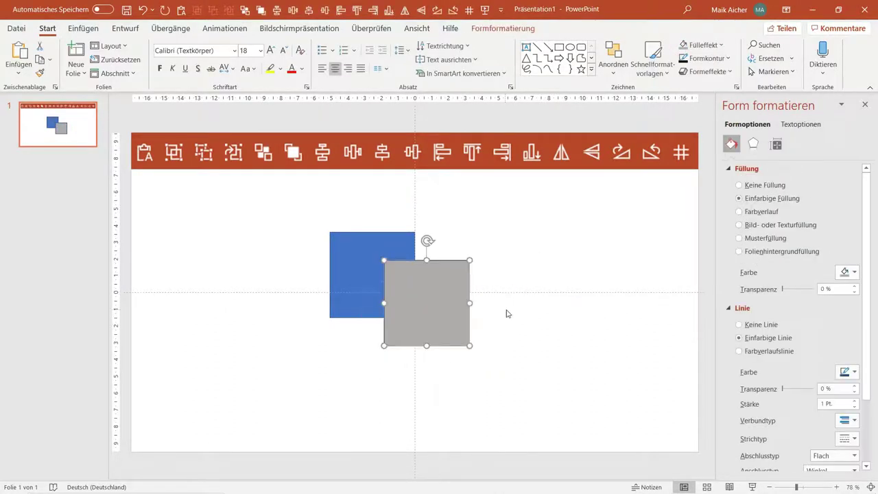
{"action": "left_click_drag", "start_coordinate": [441, 310], "coordinate": [438, 316]}
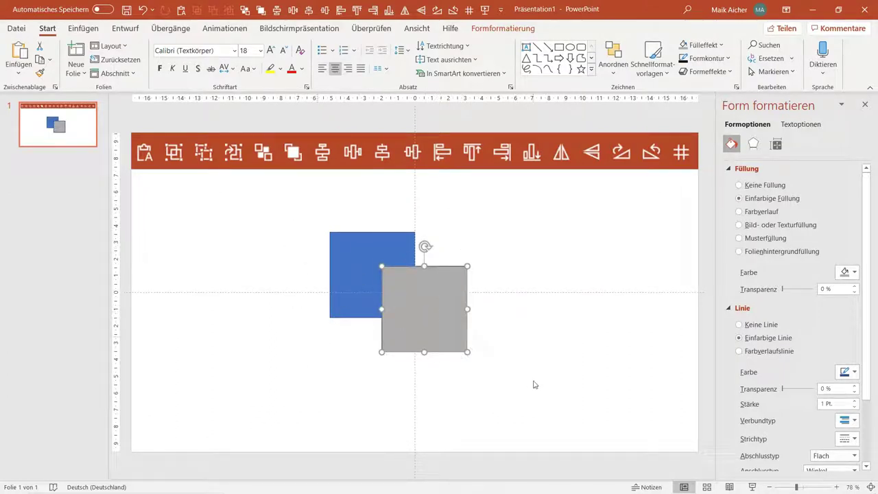
{"action": "mouse_move", "coordinate": [444, 328]}
{"action": "left_mouse_down"}
{"action": "mouse_move", "coordinate": [516, 335]}
{"action": "mouse_move", "coordinate": [441, 325]}
{"action": "left_mouse_up"}
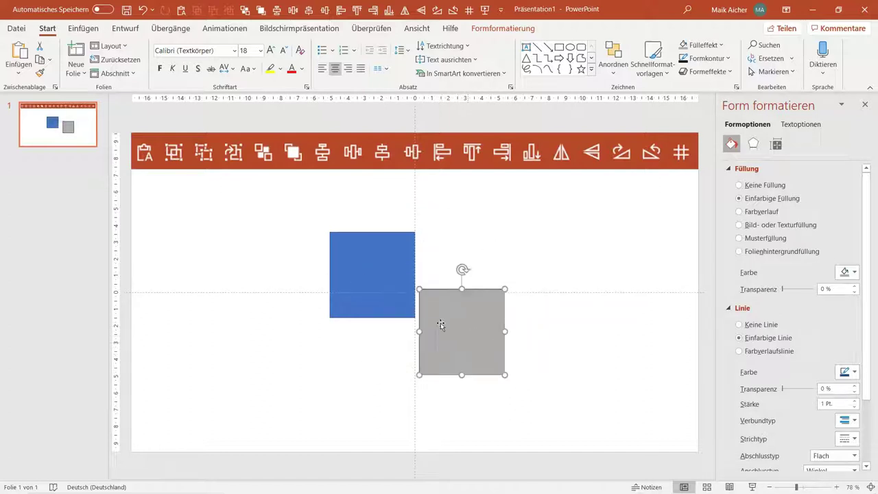
{"action": "left_click_drag", "start_coordinate": [376, 258], "coordinate": [376, 247]}
{"action": "left_click_drag", "start_coordinate": [476, 345], "coordinate": [429, 313]}
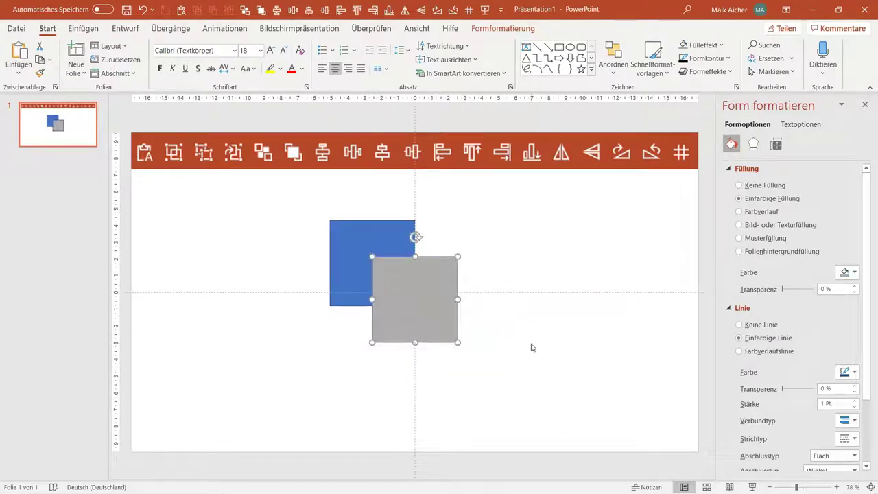
{"action": "left_click_drag", "start_coordinate": [429, 306], "coordinate": [429, 293]}
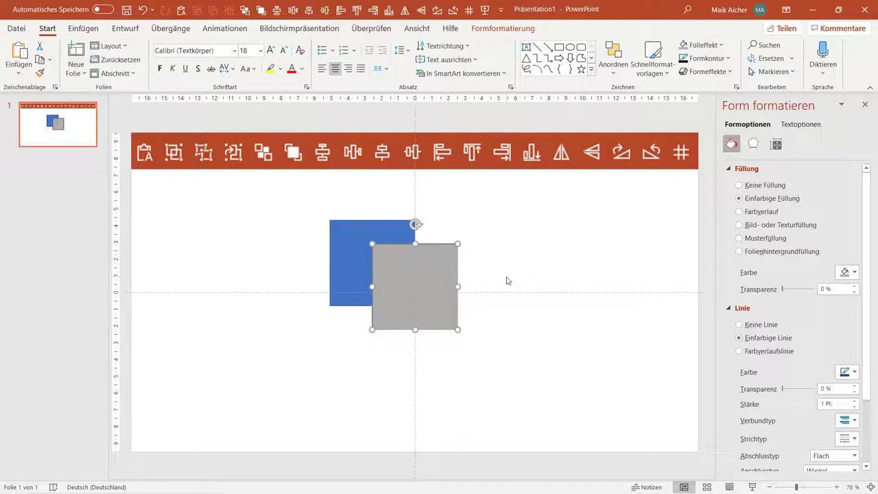
{"action": "left_click", "coordinate": [345, 236]}
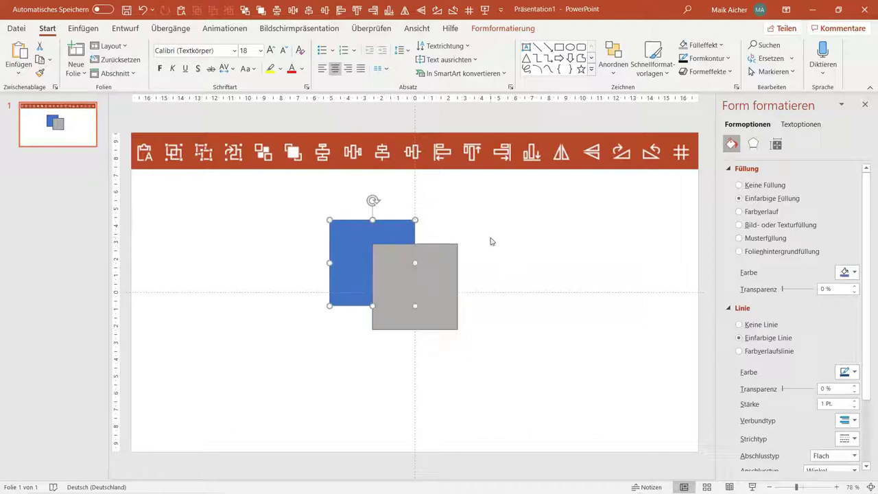
Bring the blue square to the front with In den Vordergrund, then send it back behind the grey square
{"action": "left_click", "coordinate": [481, 257]}
{"action": "left_click", "coordinate": [438, 263]}
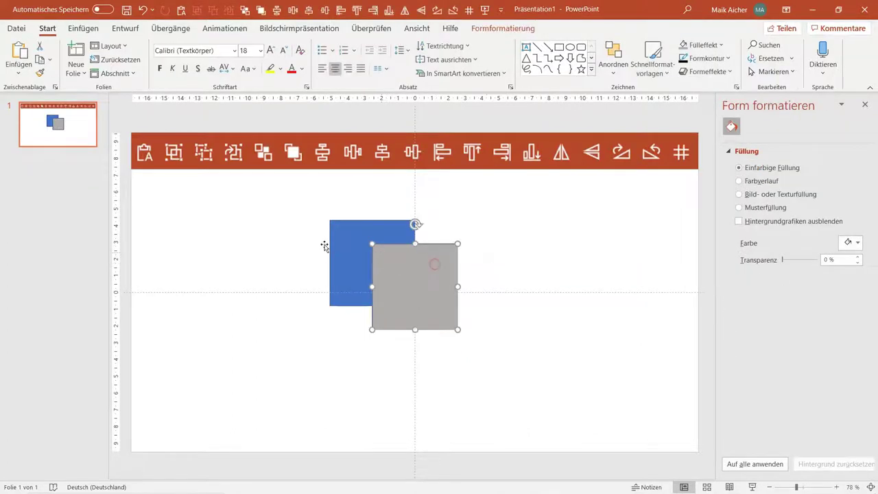
{"action": "left_click", "coordinate": [344, 246]}
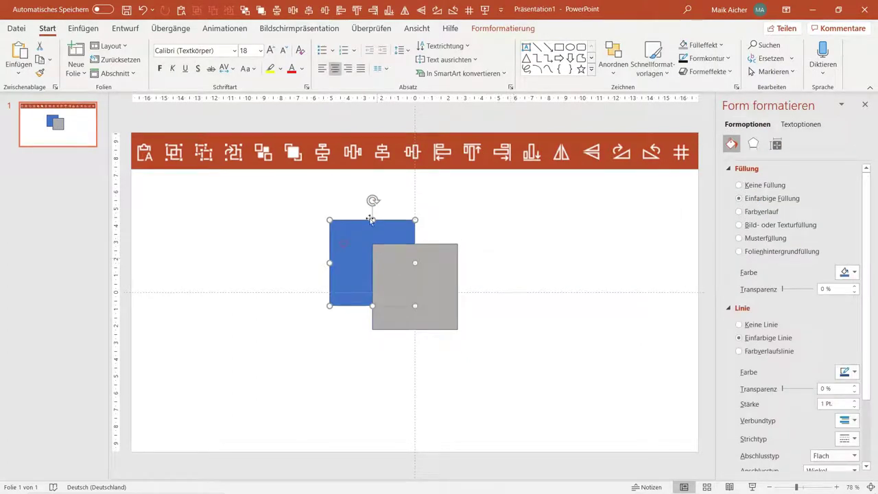
{"action": "right_click", "coordinate": [344, 236]}
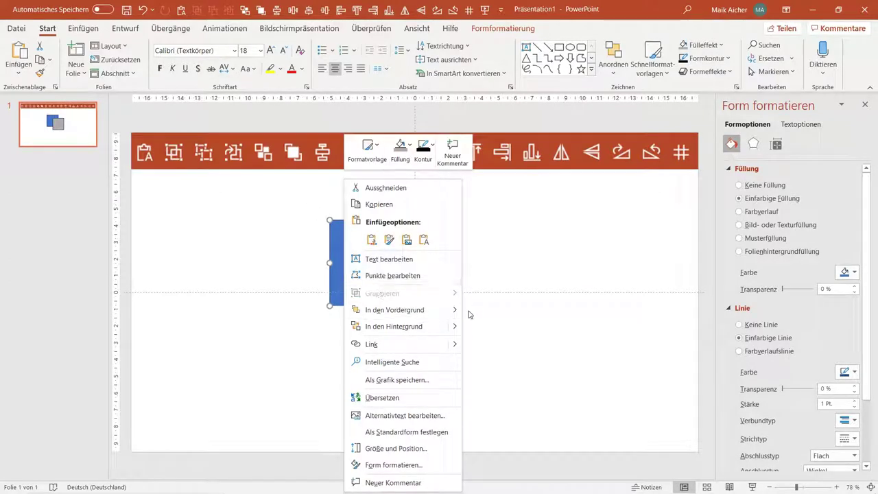
{"action": "left_click", "coordinate": [433, 312]}
{"action": "left_click", "coordinate": [509, 295]}
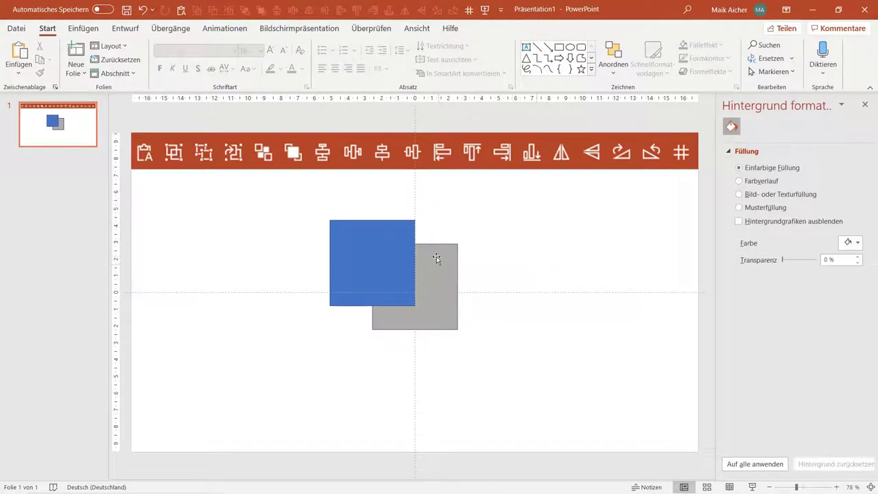
{"action": "left_click", "coordinate": [392, 260]}
{"action": "right_click", "coordinate": [392, 262]}
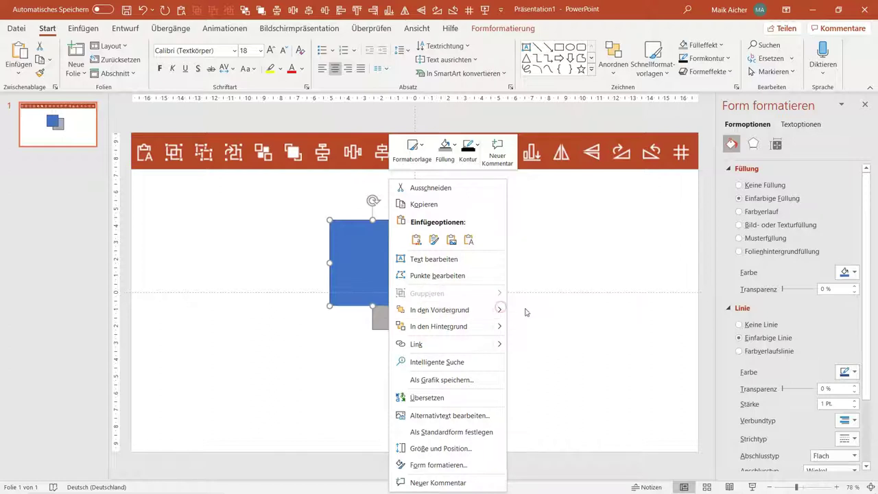
{"action": "mouse_move", "coordinate": [500, 310]}
{"action": "mouse_move", "coordinate": [513, 329]}
{"action": "left_click", "coordinate": [527, 343]}
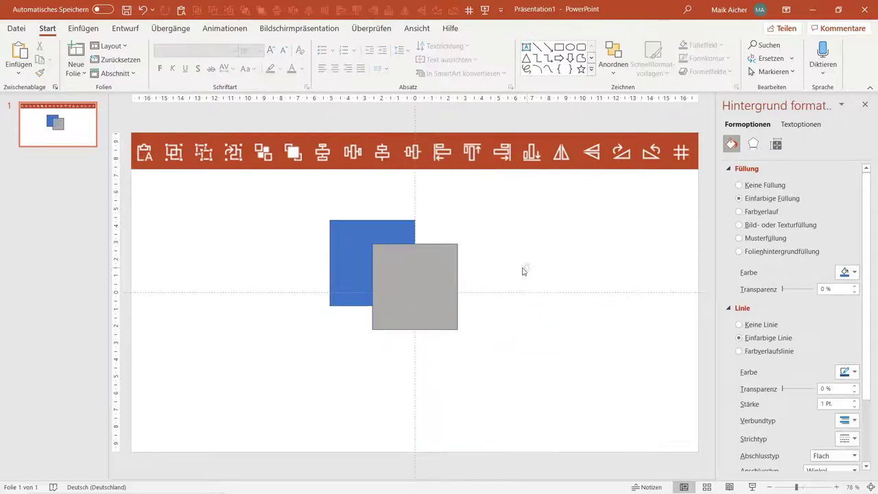
Drag the grey square up and to the left so it covers more of the blue one
{"action": "left_click", "coordinate": [523, 271]}
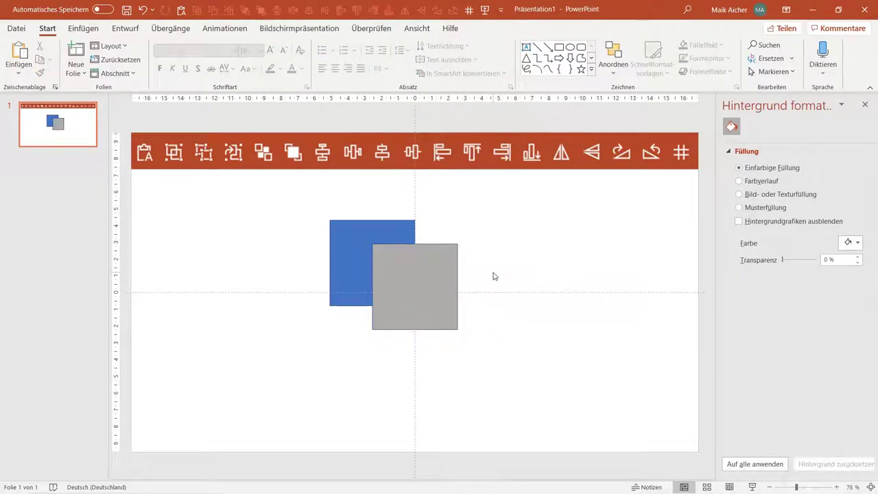
{"action": "left_click", "coordinate": [405, 288]}
{"action": "left_click_drag", "start_coordinate": [404, 288], "coordinate": [385, 272]}
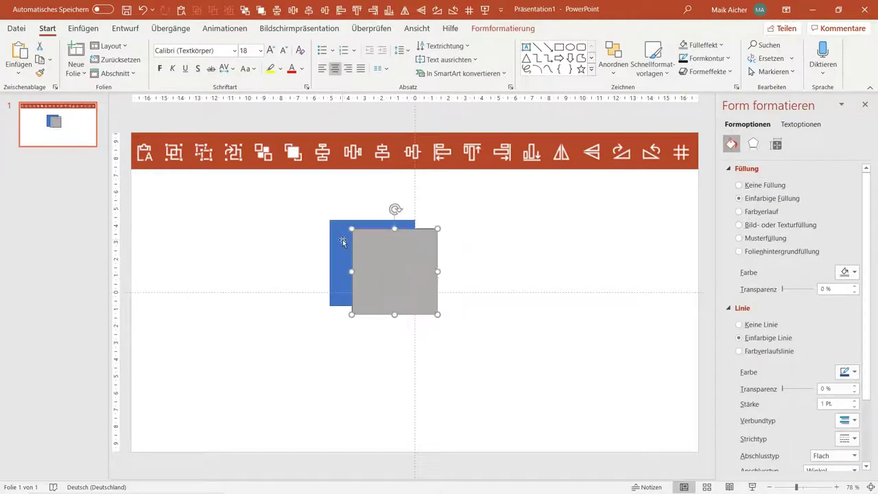
Select both squares and Ctrl-drag two copies of the pair down and to the right
{"action": "left_click", "coordinate": [350, 255], "text": "shift"}
{"action": "left_click_drag", "start_coordinate": [359, 246], "coordinate": [424, 297]}
{"action": "left_click", "coordinate": [387, 271]}
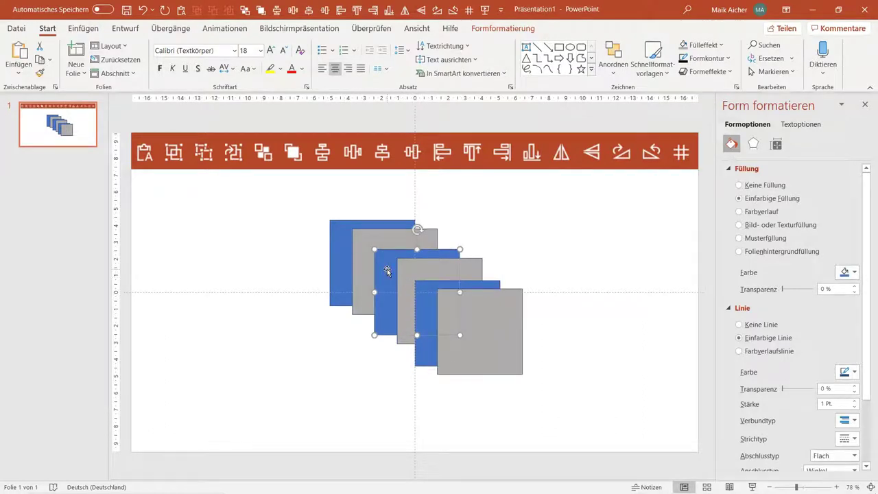
Bring the middle blue square forward one layer with Ebene nach vorne
{"action": "right_click", "coordinate": [388, 269]}
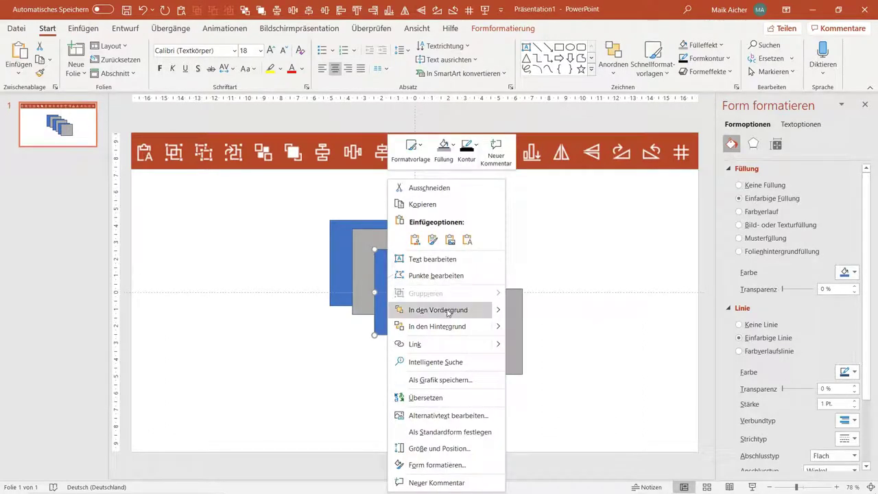
{"action": "mouse_move", "coordinate": [496, 310]}
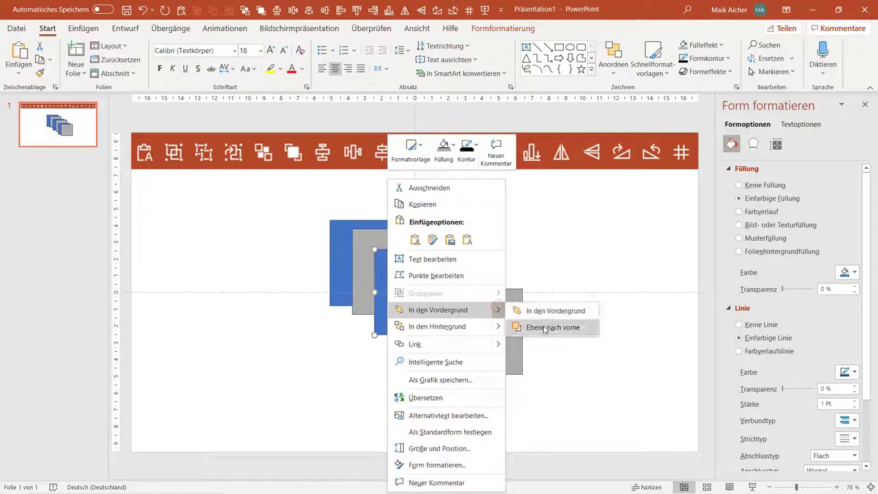
{"action": "left_click", "coordinate": [548, 328]}
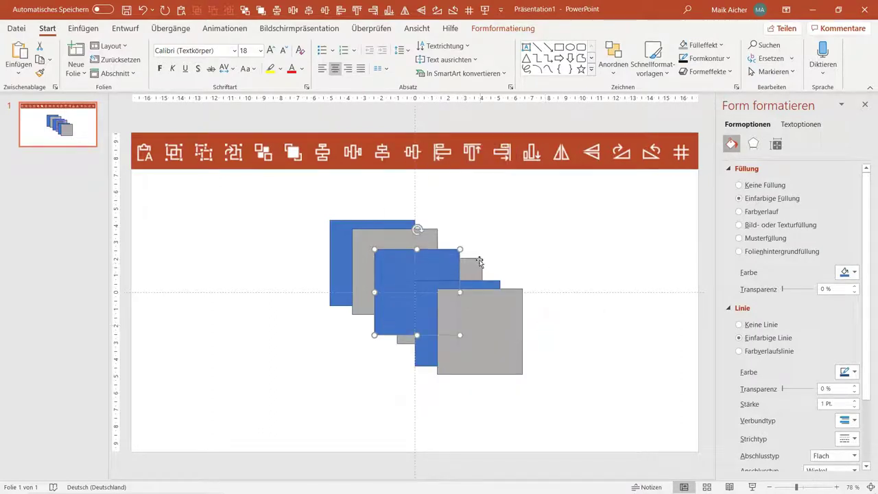
{"action": "left_click", "coordinate": [615, 74]}
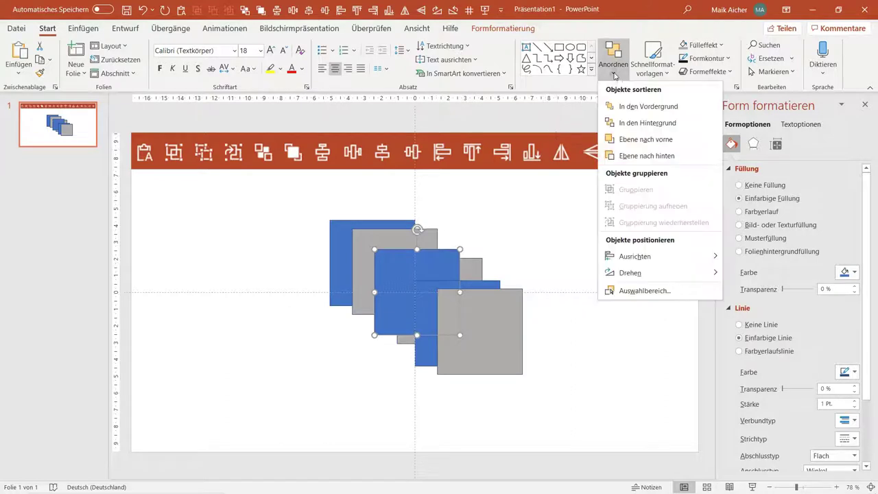
{"action": "left_click", "coordinate": [652, 142]}
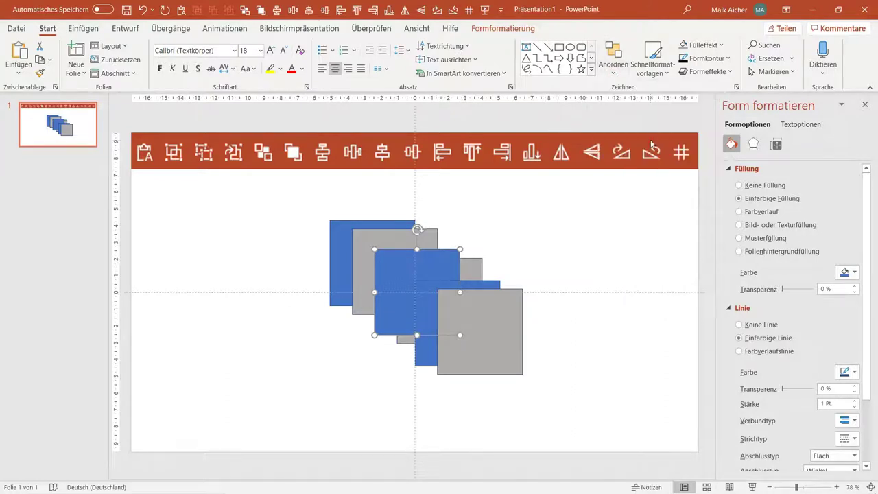
{"action": "left_click", "coordinate": [614, 67]}
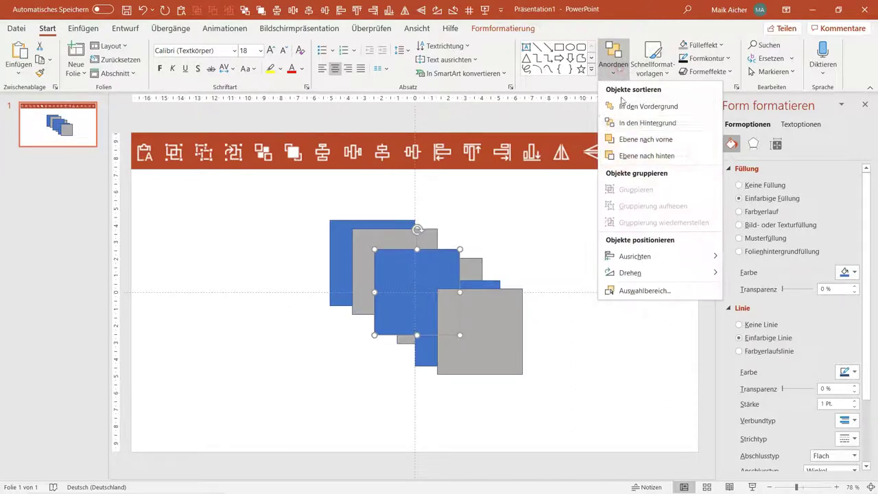
{"action": "left_click", "coordinate": [645, 142]}
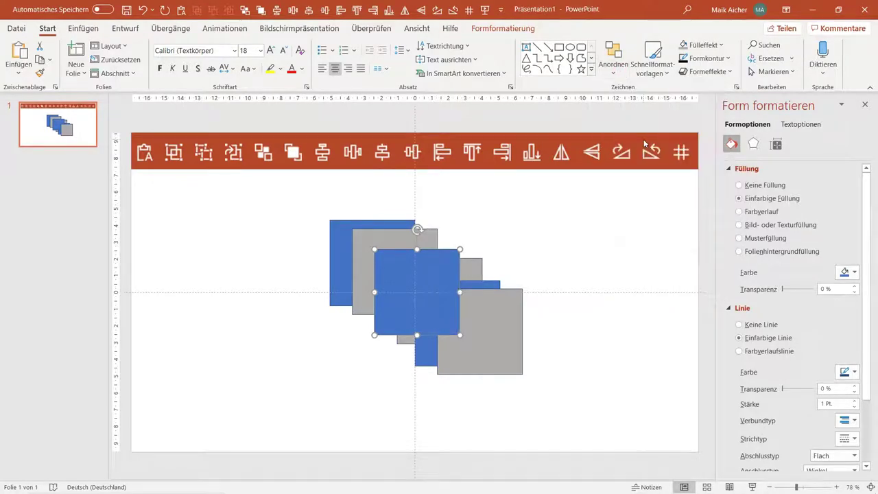
{"action": "left_click", "coordinate": [594, 214]}
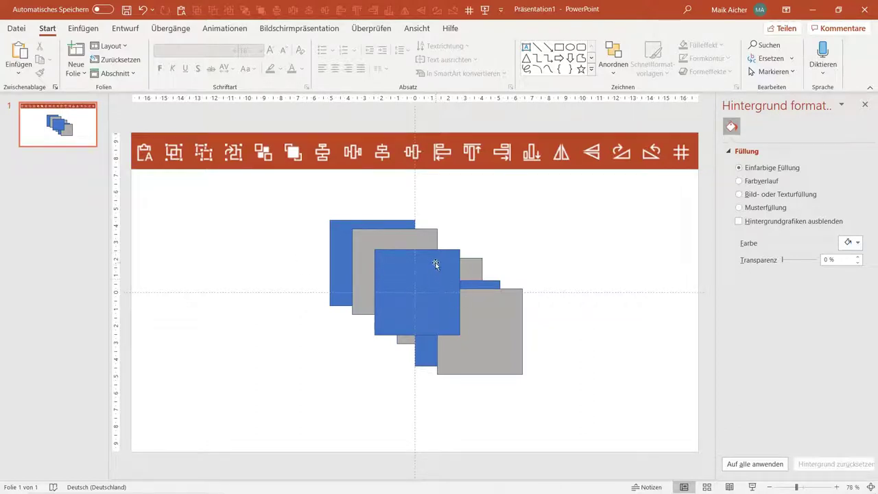
Marquee-select the three upper-left squares and send them back with Anordnen > In den Hintergrund
{"action": "left_click", "coordinate": [477, 265]}
{"action": "left_click", "coordinate": [404, 240]}
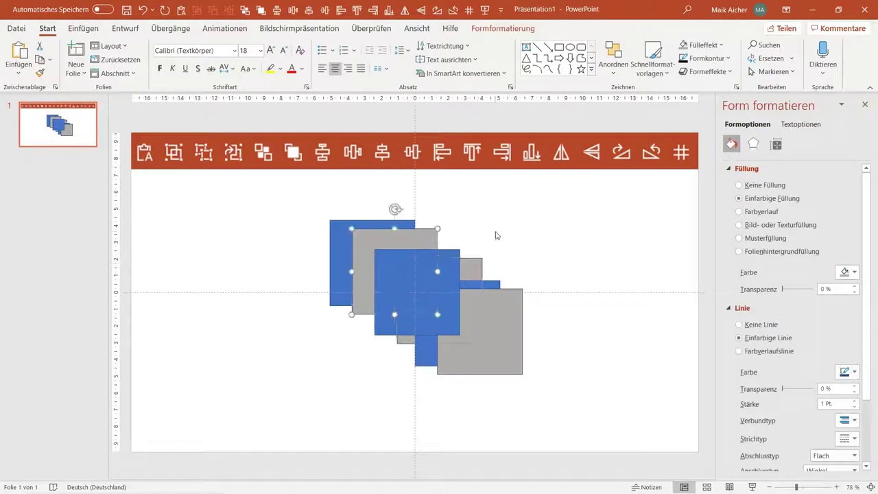
{"action": "left_click", "coordinate": [496, 235]}
{"action": "mouse_move", "coordinate": [283, 206]}
{"action": "left_mouse_down"}
{"action": "mouse_move", "coordinate": [350, 242]}
{"action": "mouse_move", "coordinate": [464, 337]}
{"action": "left_mouse_up"}
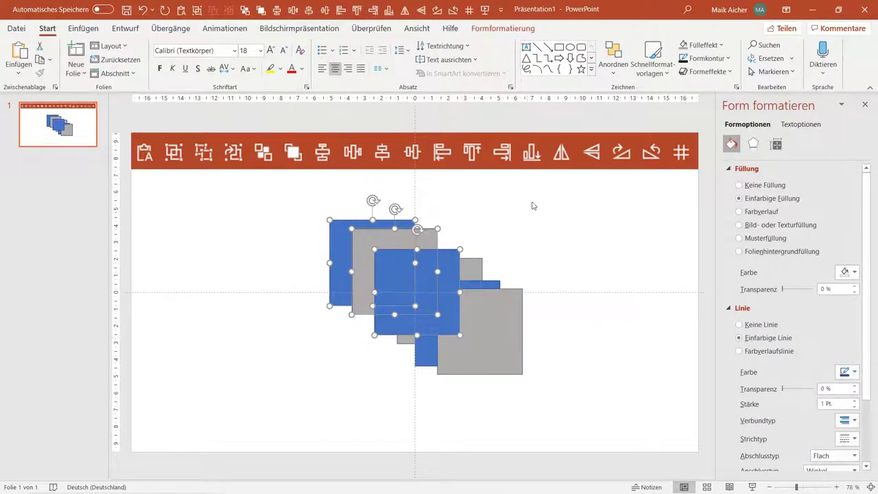
{"action": "left_click", "coordinate": [618, 69]}
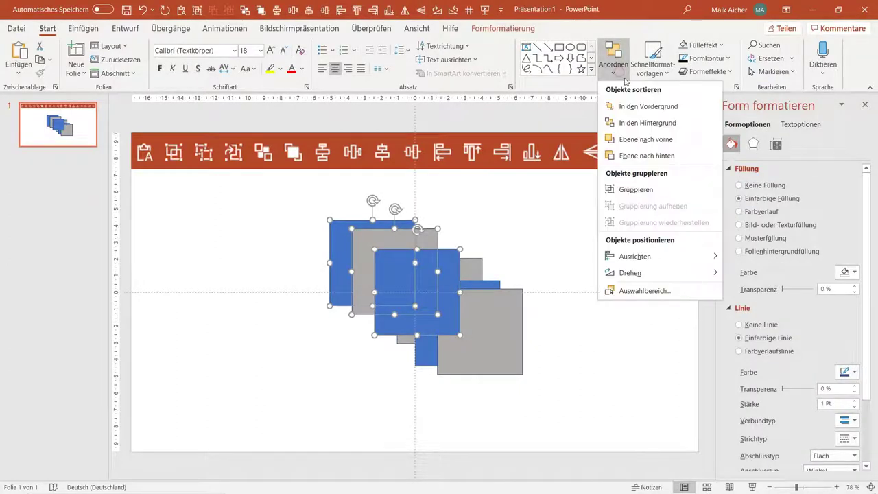
{"action": "left_click", "coordinate": [645, 124]}
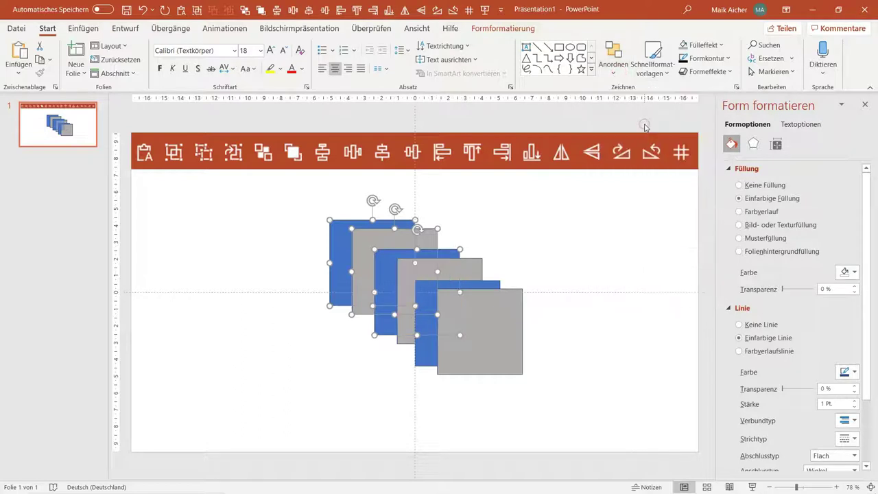
{"action": "left_click", "coordinate": [540, 244]}
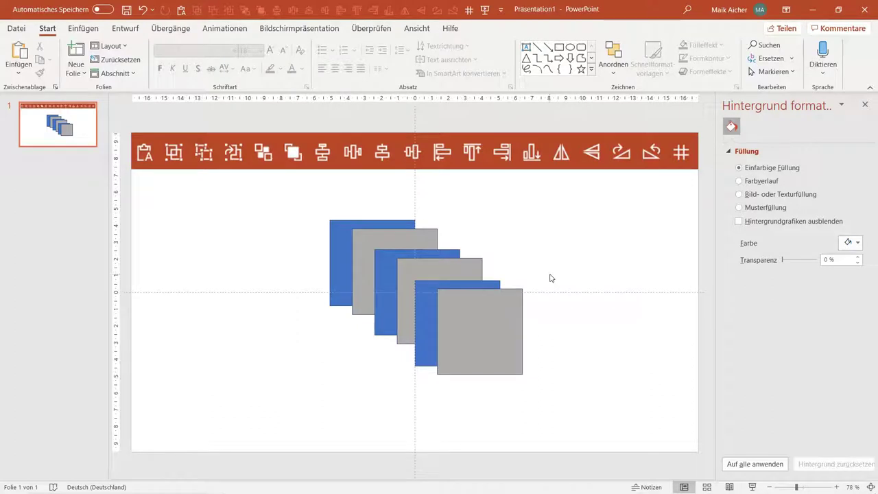
{"action": "left_click", "coordinate": [335, 243]}
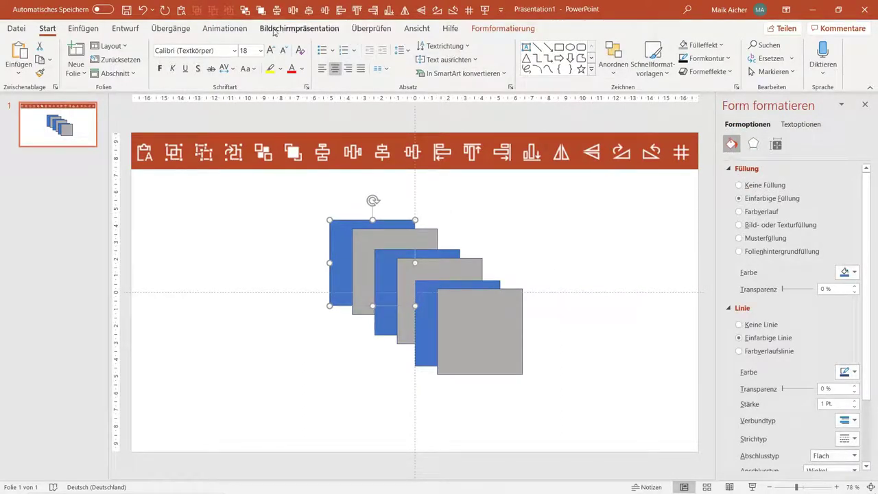
{"action": "left_click", "coordinate": [261, 9]}
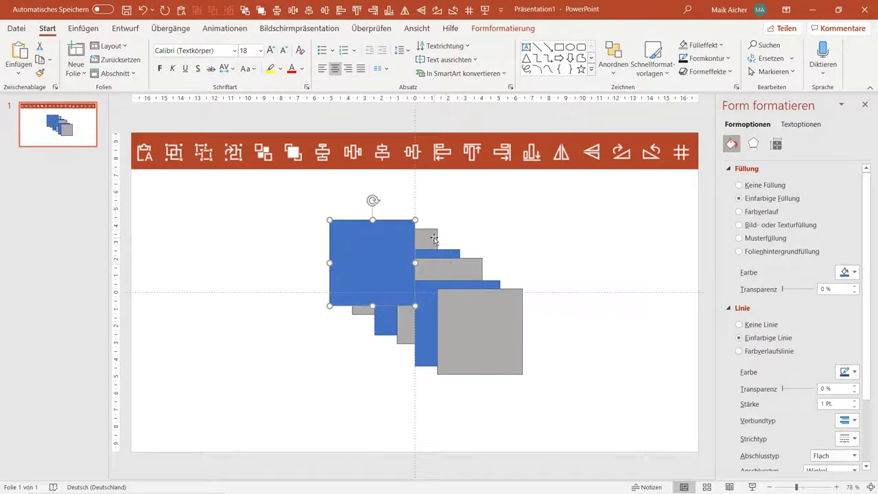
{"action": "left_click", "coordinate": [435, 240], "text": "shift"}
{"action": "left_click", "coordinate": [464, 265], "text": "shift"}
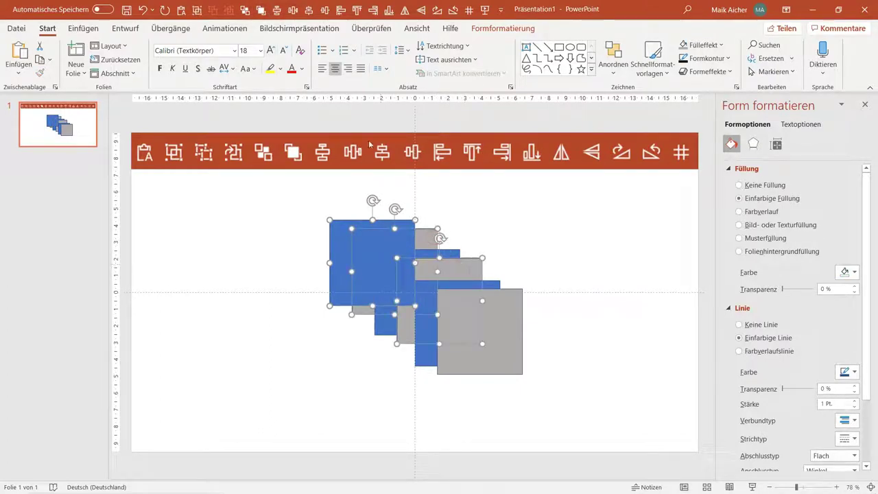
{"action": "left_click", "coordinate": [198, 9]}
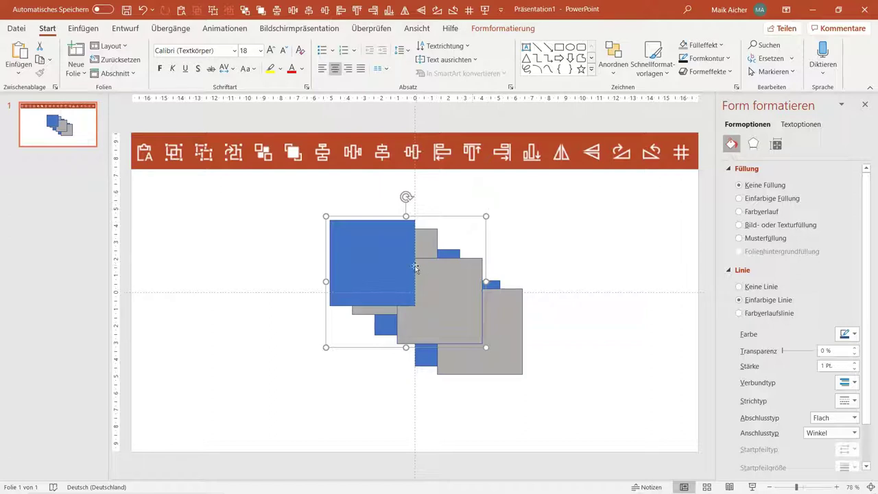
{"action": "left_click", "coordinate": [511, 233]}
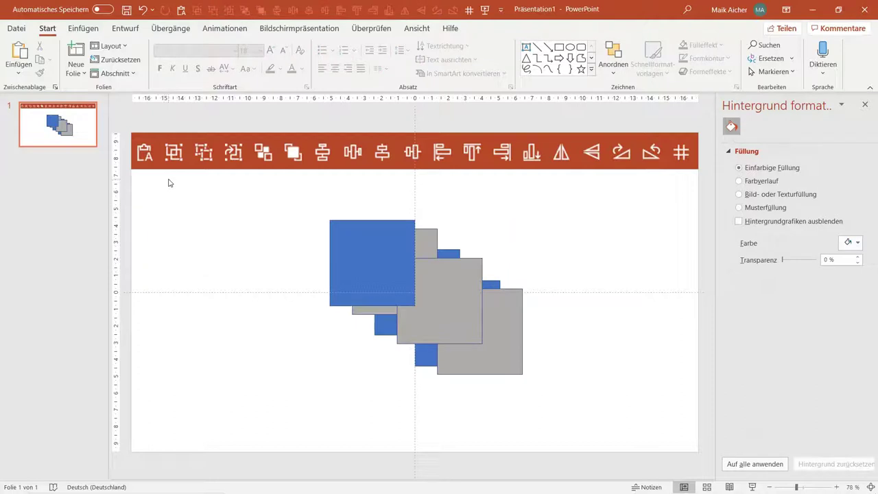
{"action": "key", "text": "ctrl+z"}
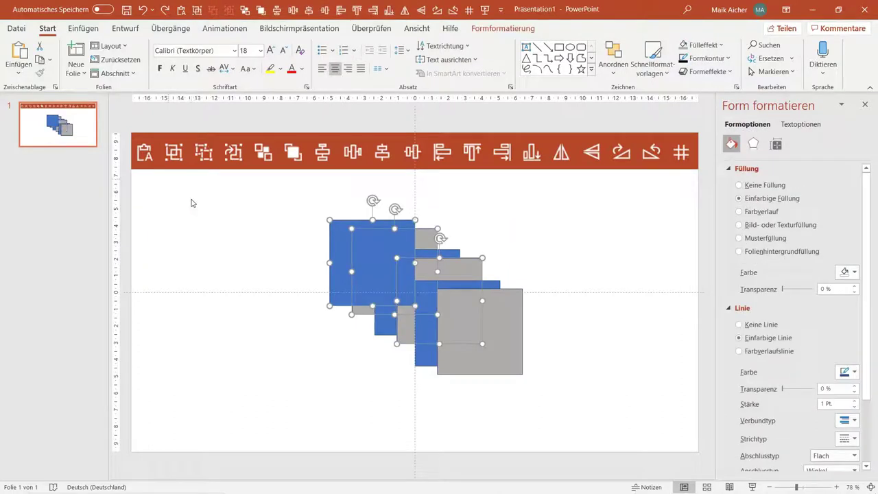
{"action": "key", "text": "ctrl+y"}
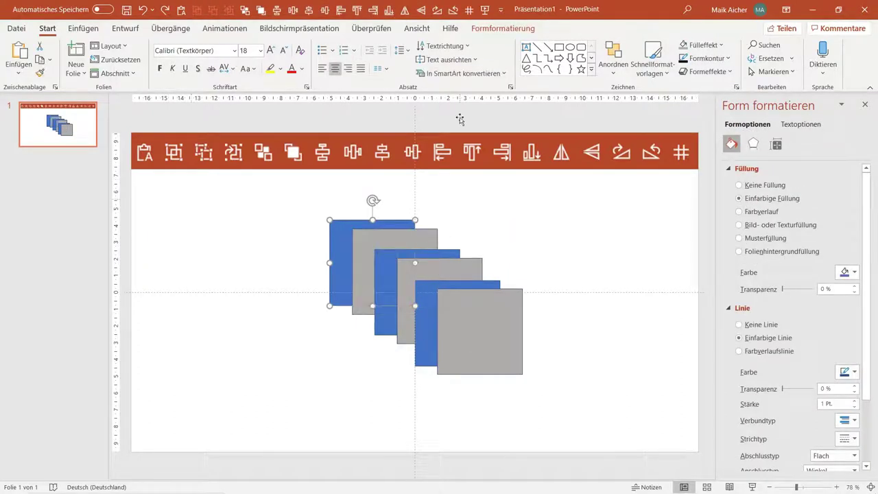
Drag the first blue square to the slide's left and the front grey square to the right, then select all six
{"action": "left_click", "coordinate": [547, 217]}
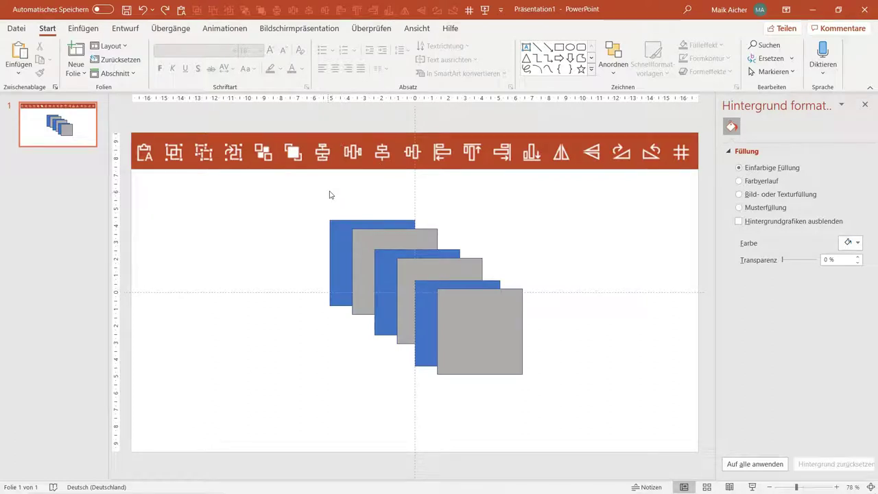
{"action": "left_click_drag", "start_coordinate": [341, 224], "coordinate": [203, 232]}
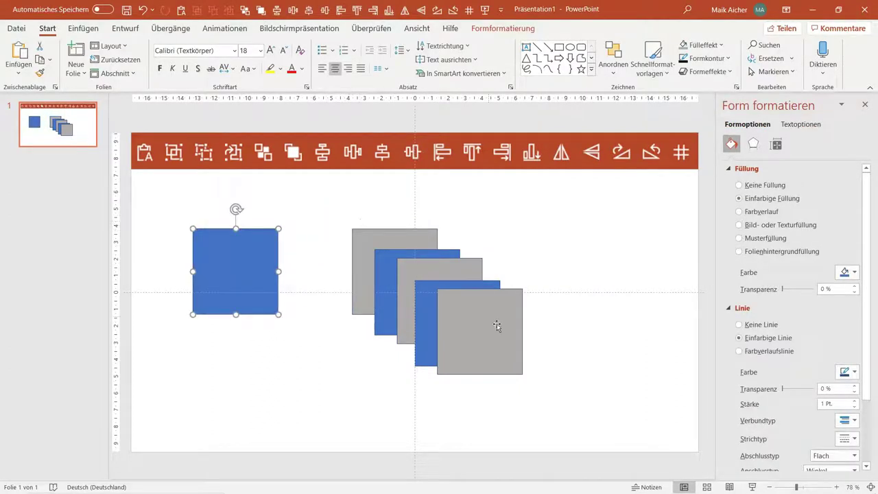
{"action": "left_click_drag", "start_coordinate": [497, 324], "coordinate": [636, 263]}
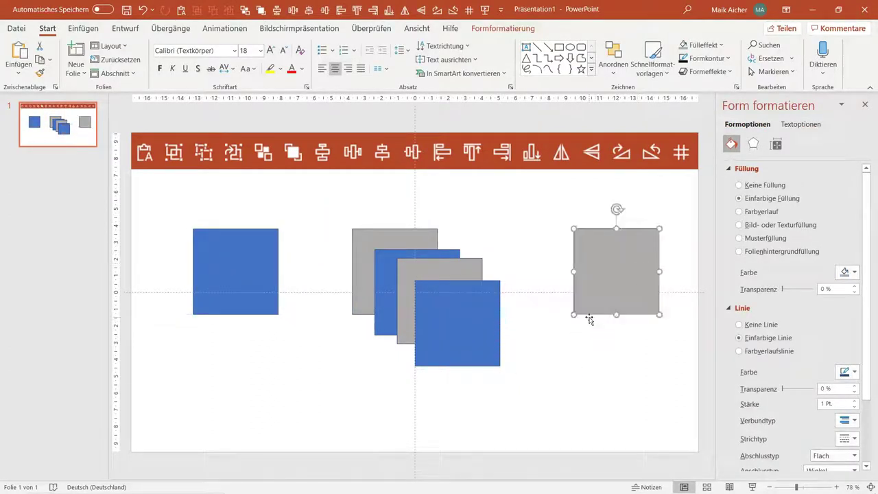
{"action": "scroll", "coordinate": [286, 230], "scroll_direction": "down", "scroll_amount": 2}
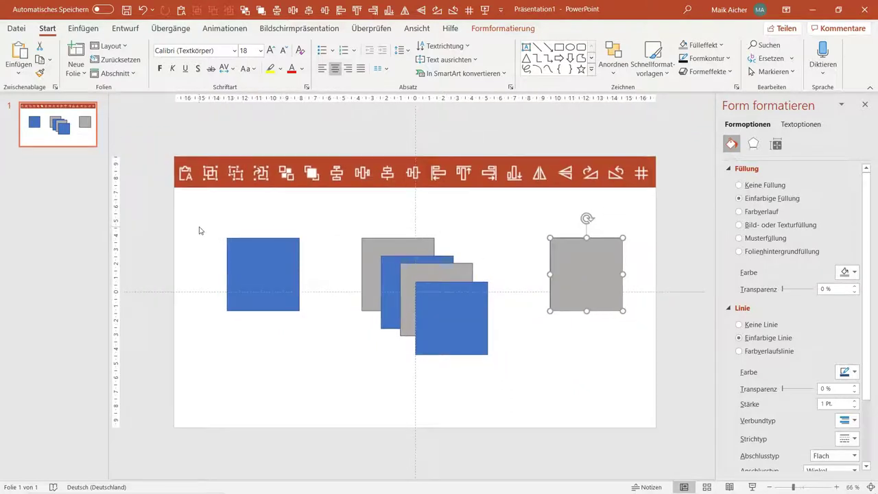
{"action": "left_click_drag", "start_coordinate": [198, 221], "coordinate": [645, 379]}
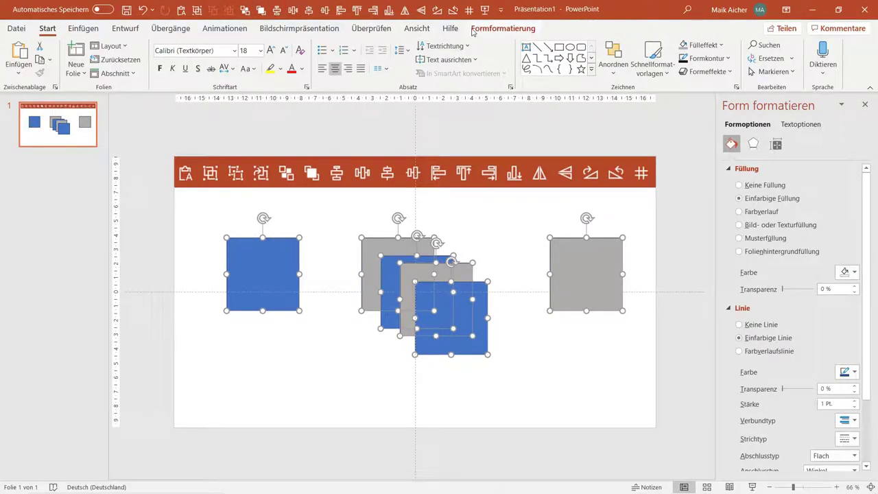
Apply Formformatierung > Ausrichten > Horizontal verteilen to the six selected squares
{"action": "left_click", "coordinate": [491, 27]}
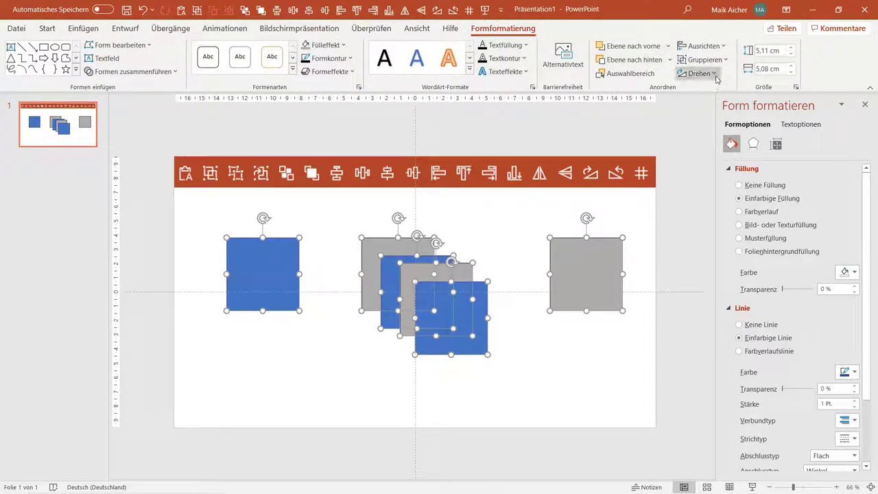
{"action": "left_click", "coordinate": [724, 46]}
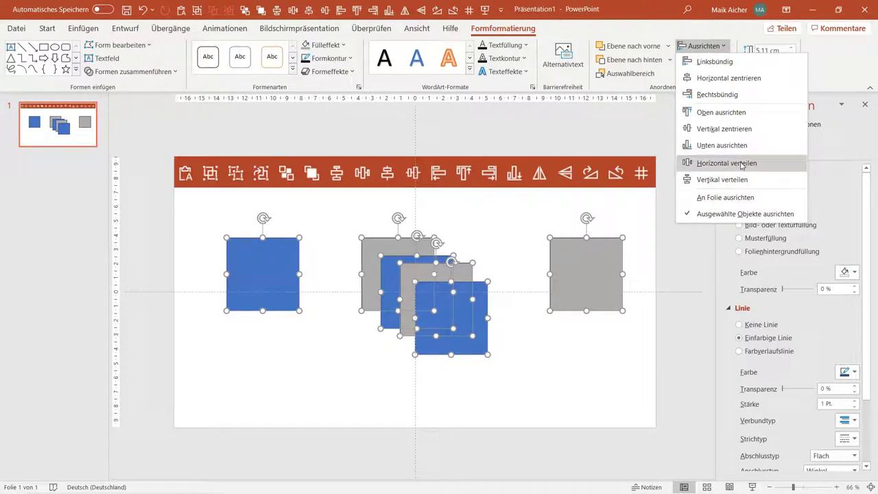
{"action": "left_click", "coordinate": [741, 164]}
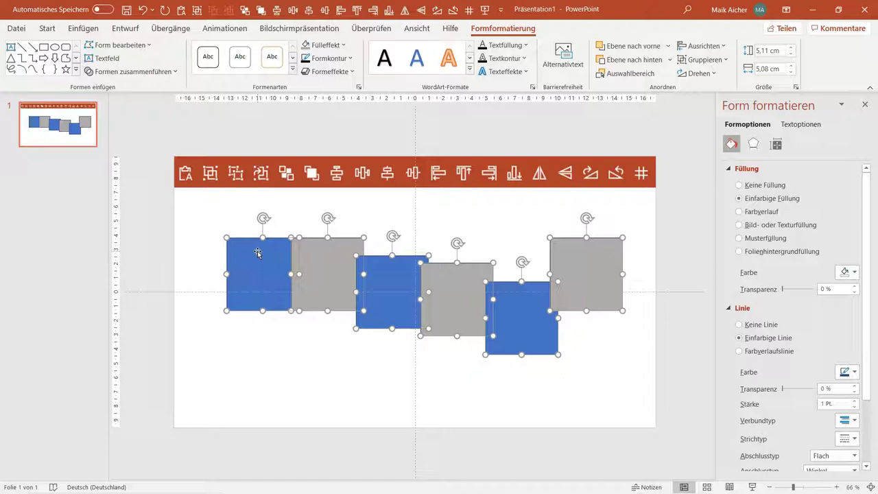
Move the first blue square further left, narrow all six squares, and distribute them horizontally
{"action": "left_click", "coordinate": [219, 212]}
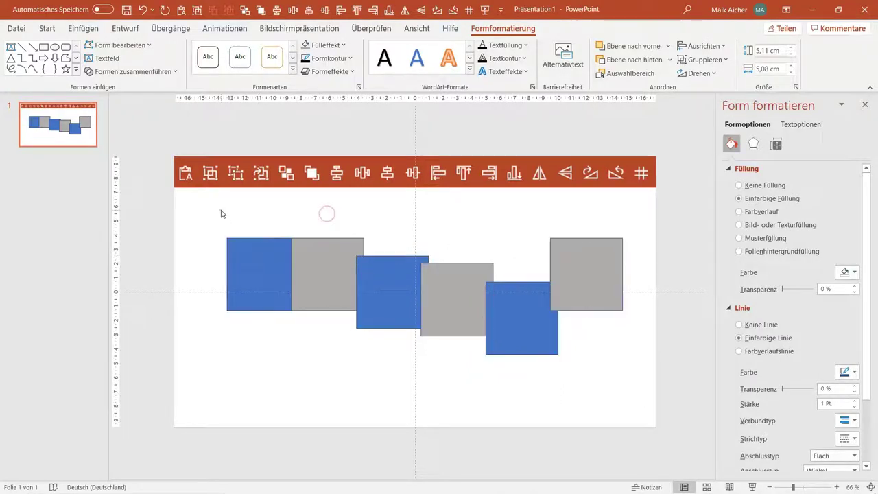
{"action": "left_click_drag", "start_coordinate": [232, 263], "coordinate": [197, 261]}
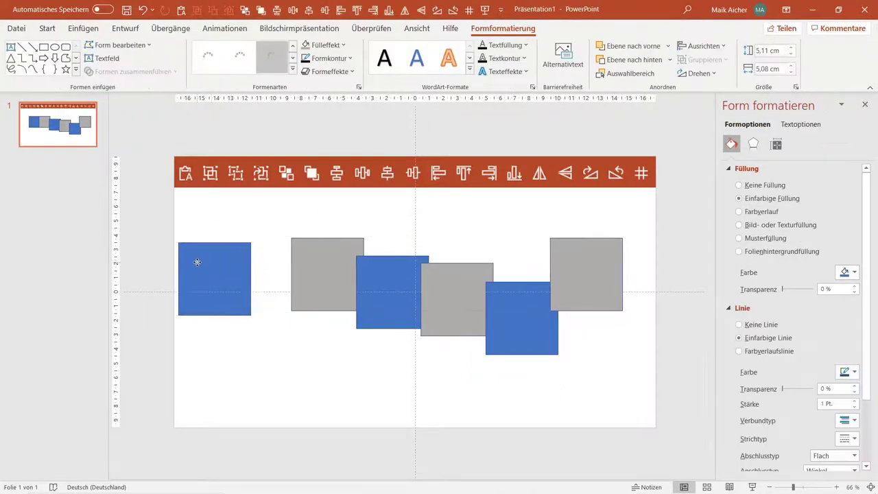
{"action": "left_click", "coordinate": [157, 212]}
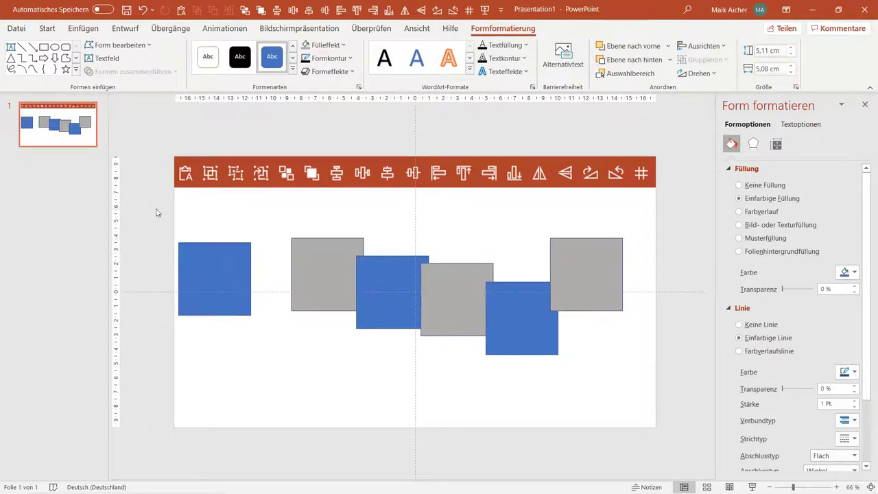
{"action": "left_click_drag", "start_coordinate": [153, 208], "coordinate": [639, 364]}
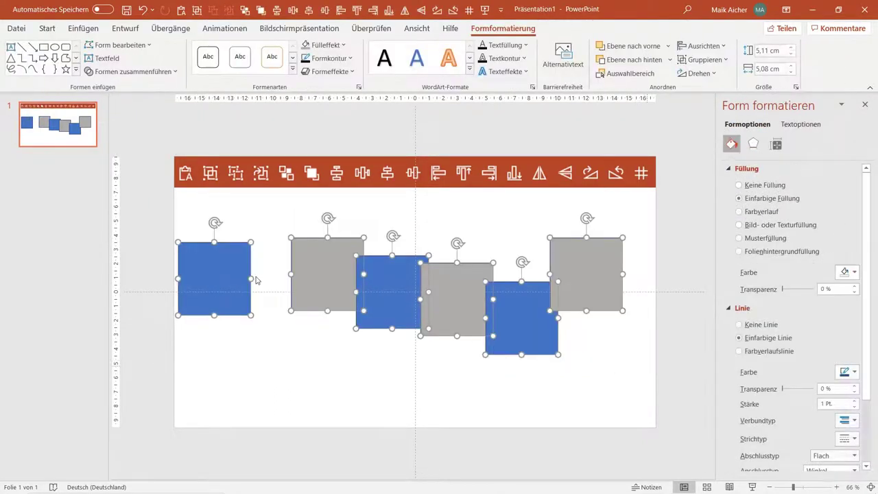
{"action": "left_click_drag", "start_coordinate": [252, 278], "coordinate": [227, 279]}
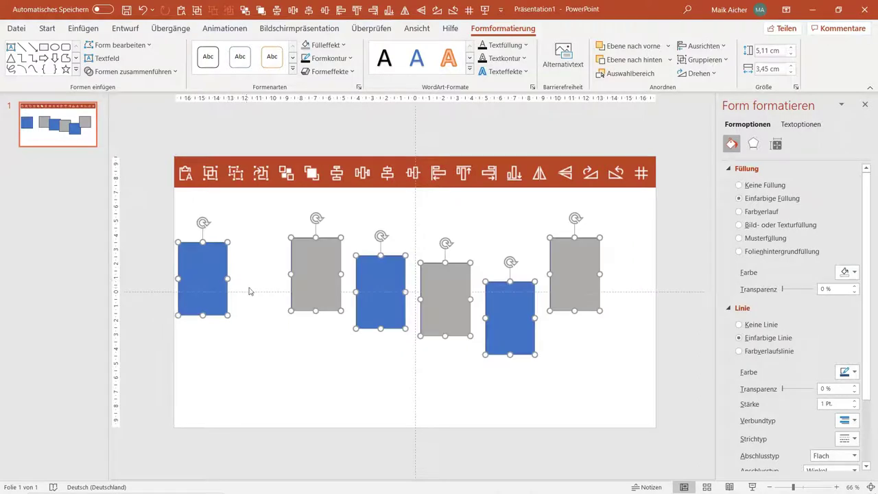
{"action": "left_click", "coordinate": [725, 46]}
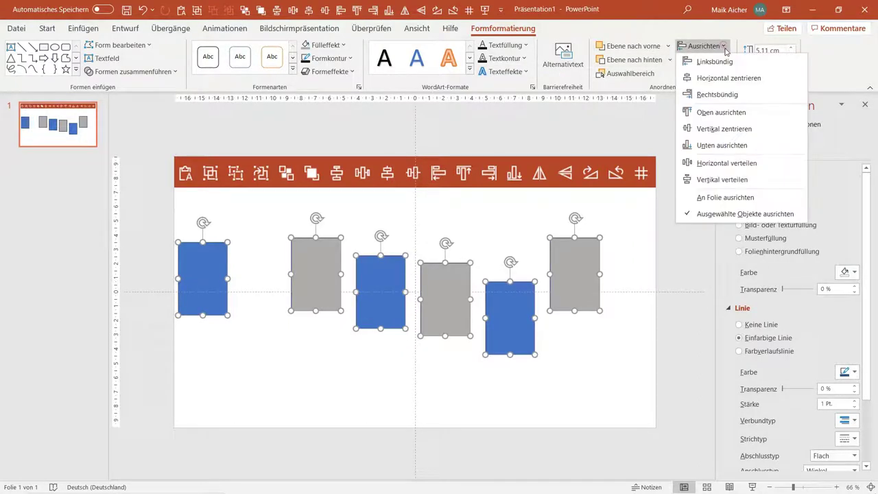
{"action": "left_click", "coordinate": [720, 161]}
Slide a grey shape left against the blue one and redistribute all six rectangles horizontally
{"action": "left_click", "coordinate": [560, 343]}
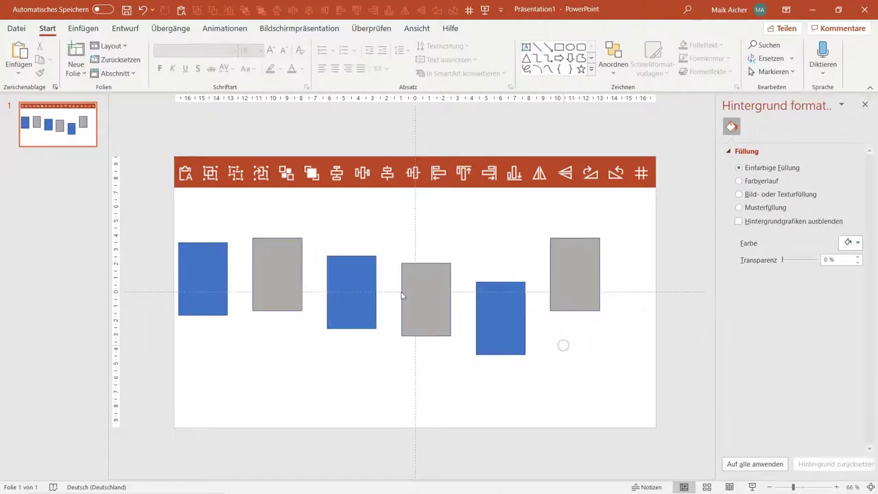
{"action": "left_click_drag", "start_coordinate": [274, 280], "coordinate": [223, 275]}
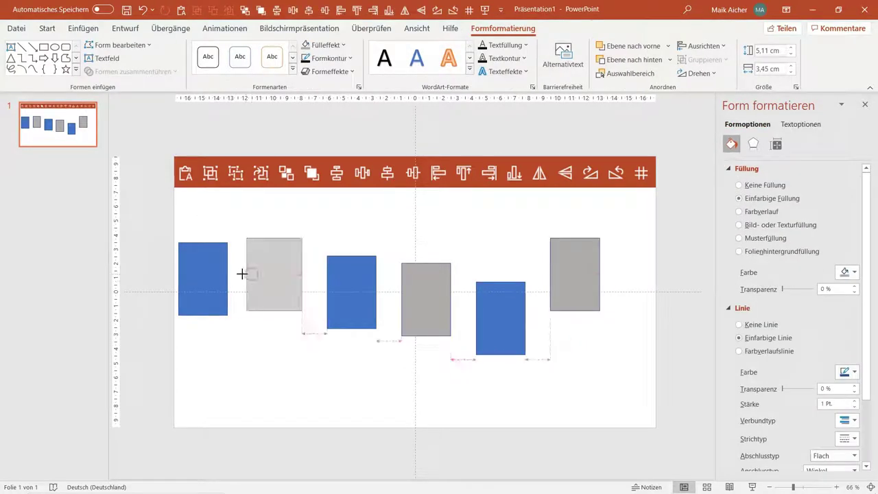
{"action": "left_click_drag", "start_coordinate": [132, 202], "coordinate": [675, 373]}
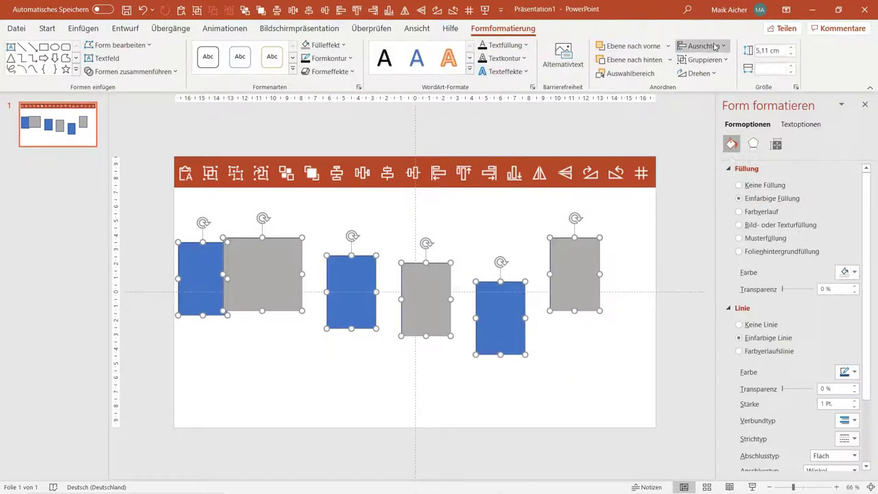
{"action": "left_click", "coordinate": [724, 46]}
{"action": "left_click", "coordinate": [737, 165]}
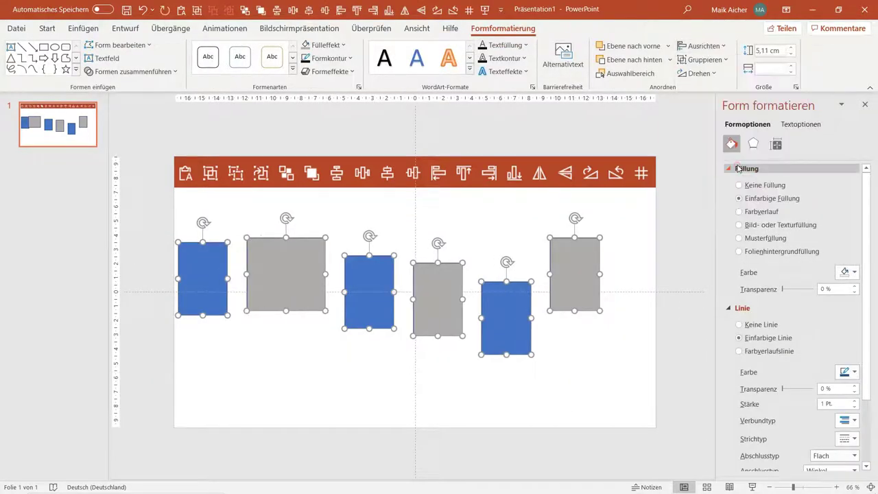
{"action": "left_click", "coordinate": [365, 354]}
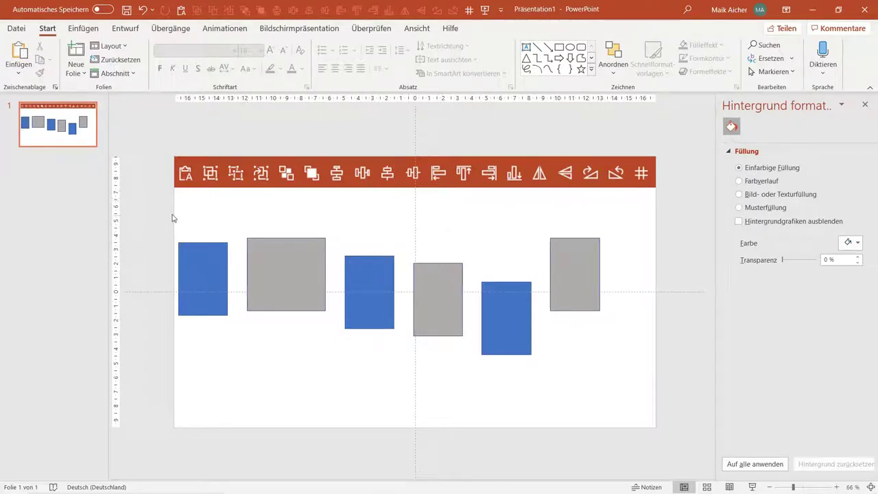
{"action": "left_click_drag", "start_coordinate": [172, 219], "coordinate": [683, 415]}
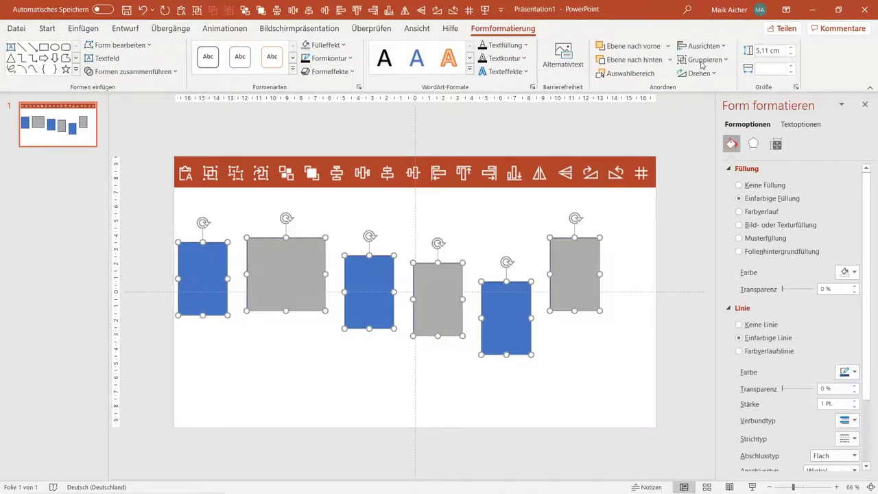
Distribute the six selected rectangles vertically with Ausrichten > Vertikal verteilen
{"action": "left_click", "coordinate": [703, 46]}
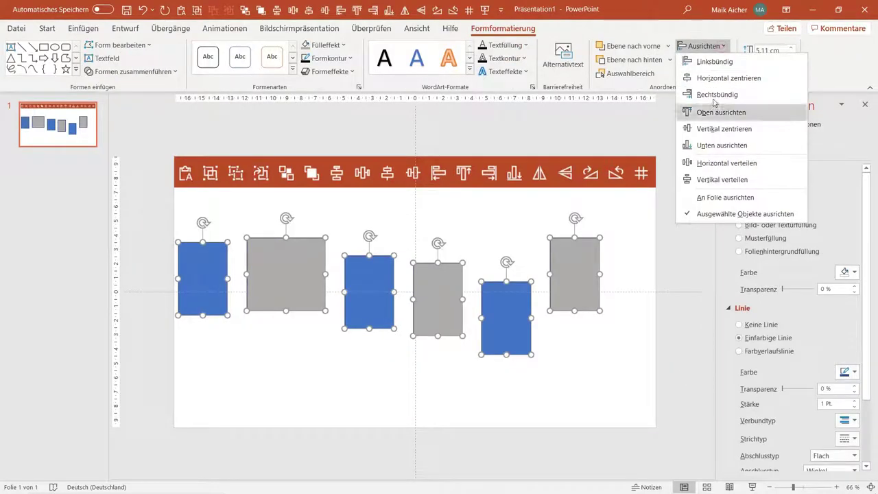
{"action": "left_click", "coordinate": [722, 180]}
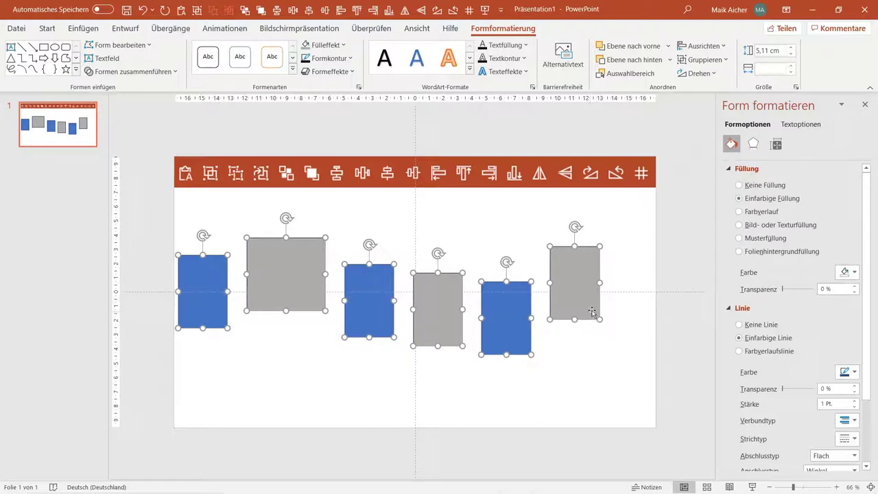
{"action": "left_click", "coordinate": [613, 347]}
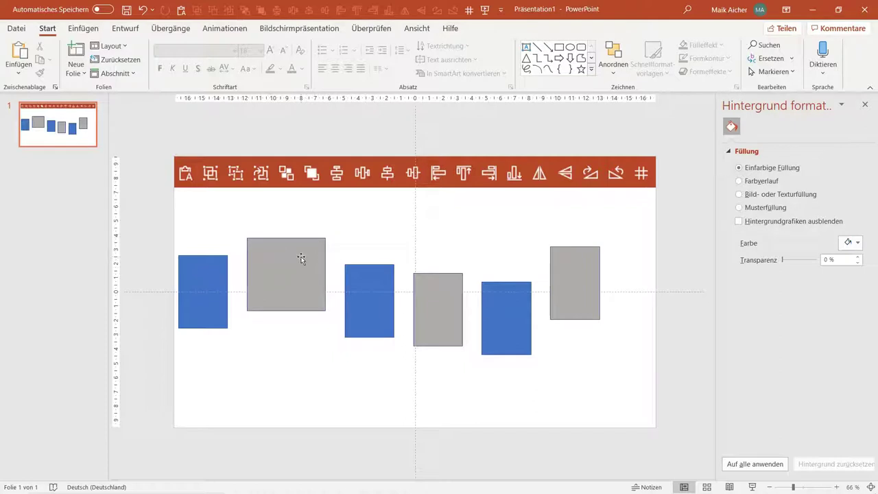
Raise the rightmost grey rectangle, then reselect all six and apply Vertikal verteilen again
{"action": "left_click_drag", "start_coordinate": [589, 267], "coordinate": [588, 223]}
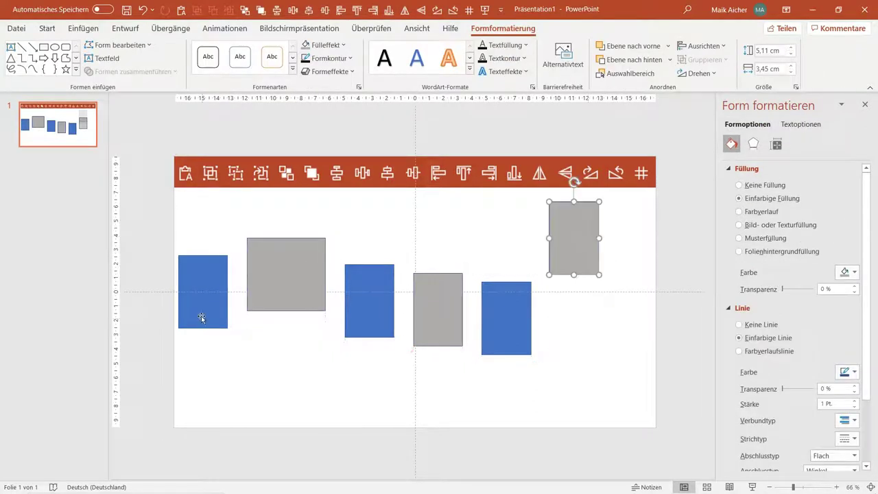
{"action": "left_click", "coordinate": [141, 200]}
{"action": "left_click_drag", "start_coordinate": [141, 199], "coordinate": [680, 404]}
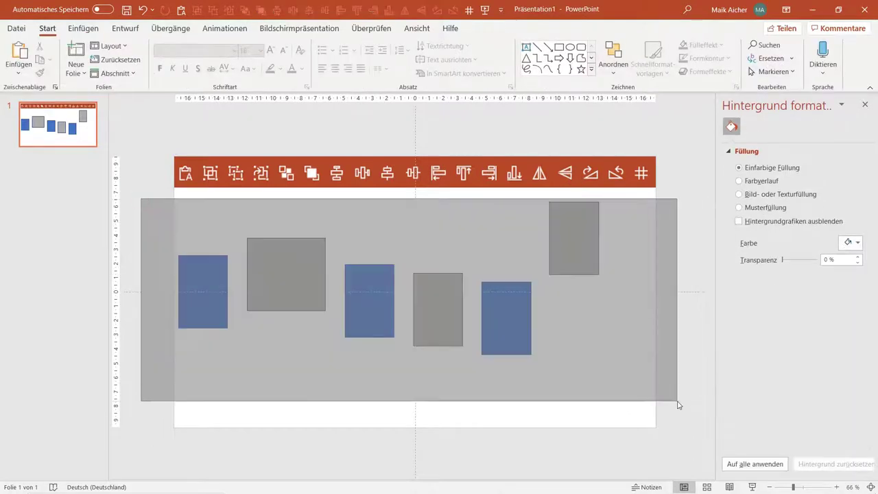
{"action": "left_click", "coordinate": [720, 47]}
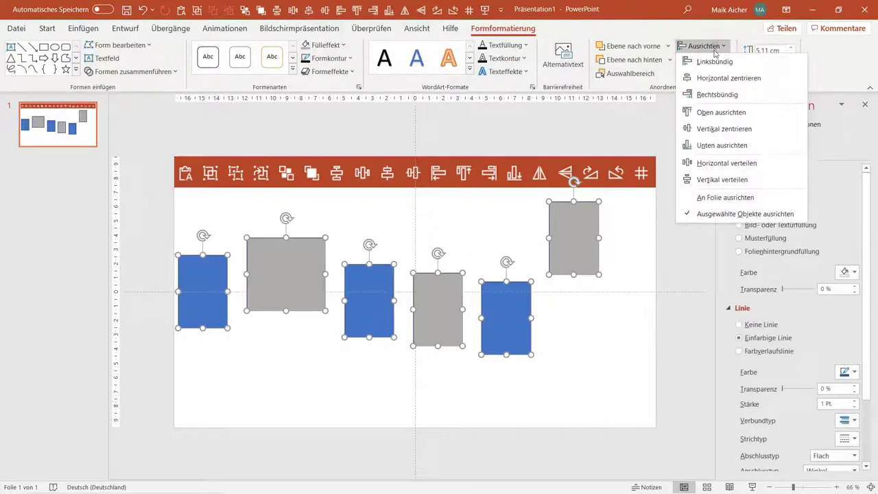
{"action": "left_click", "coordinate": [722, 180]}
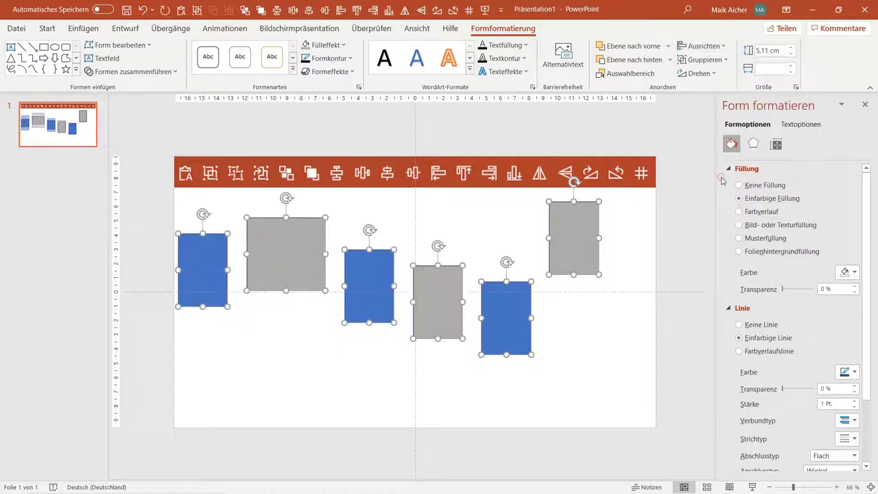
{"action": "left_click", "coordinate": [302, 309]}
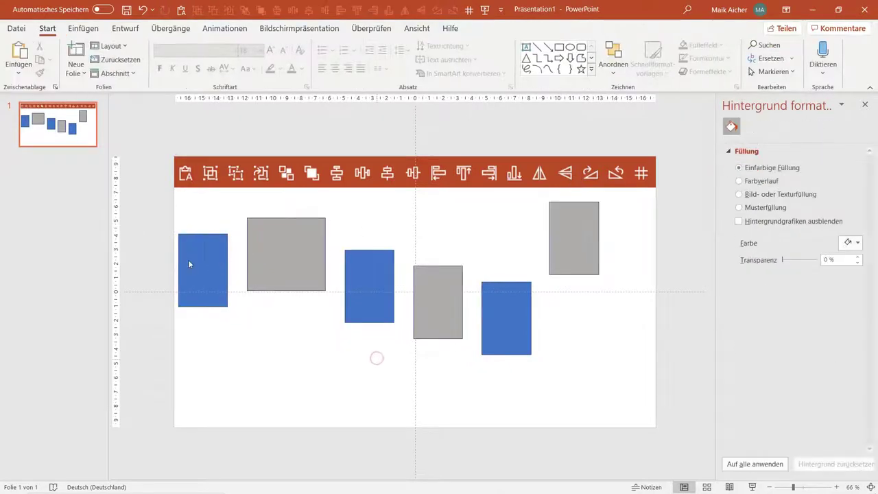
{"action": "left_click", "coordinate": [196, 290]}
Drag the leftmost blue rectangle lower and adjust the others into rough steps rising to the right
{"action": "left_click_drag", "start_coordinate": [199, 326], "coordinate": [198, 334]}
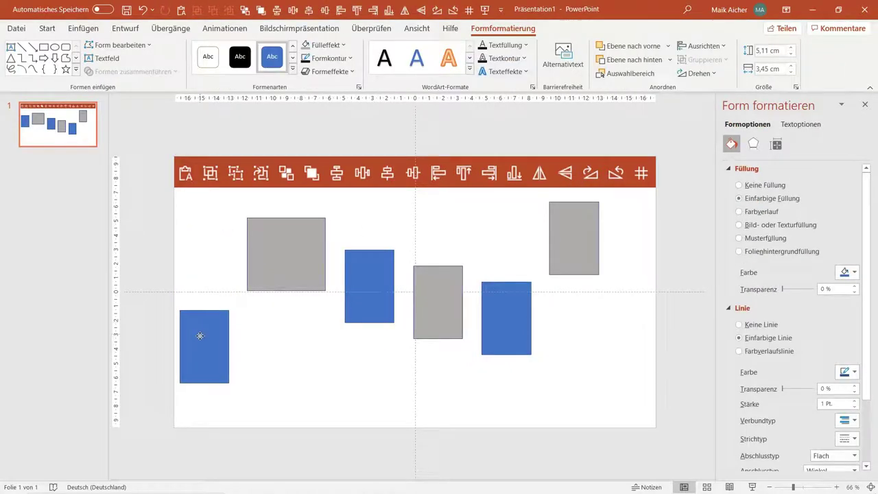
{"action": "left_click_drag", "start_coordinate": [294, 254], "coordinate": [285, 283]}
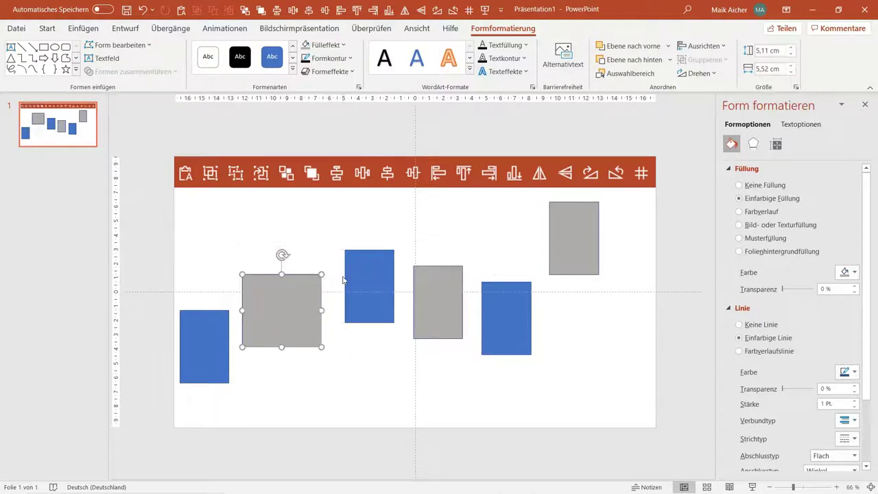
{"action": "mouse_move", "coordinate": [363, 281]}
{"action": "left_mouse_down"}
{"action": "mouse_move", "coordinate": [382, 284]}
{"action": "mouse_move", "coordinate": [422, 263]}
{"action": "left_mouse_up"}
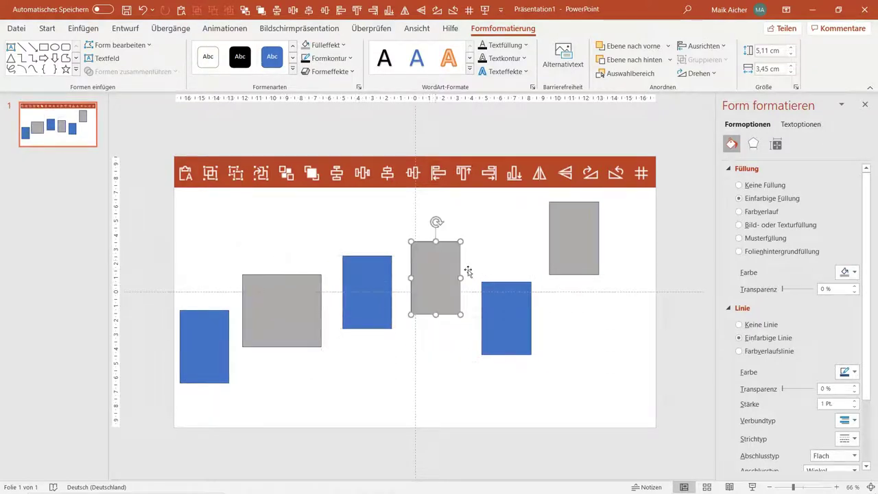
{"action": "left_click_drag", "start_coordinate": [505, 287], "coordinate": [507, 230]}
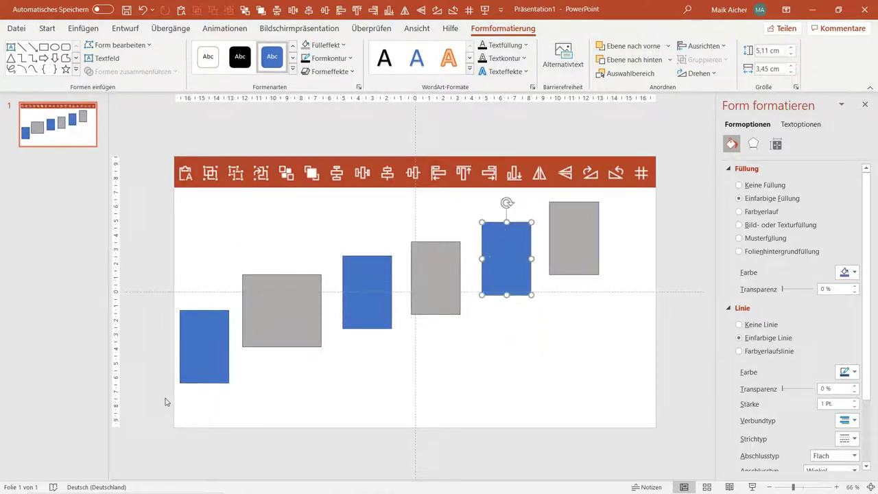
Select all six rectangles and distribute them both vertically and horizontally
{"action": "mouse_move", "coordinate": [165, 397]}
{"action": "left_mouse_down"}
{"action": "mouse_move", "coordinate": [626, 218]}
{"action": "mouse_move", "coordinate": [640, 182]}
{"action": "left_mouse_up"}
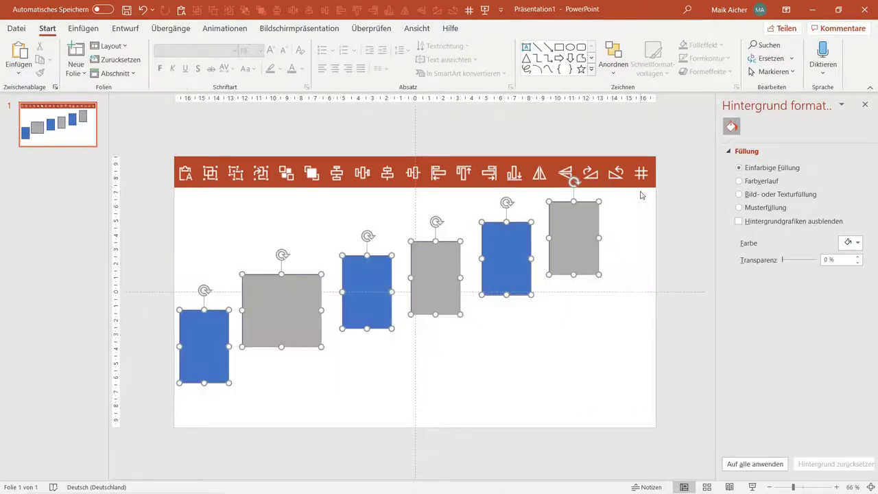
{"action": "left_click", "coordinate": [277, 11]}
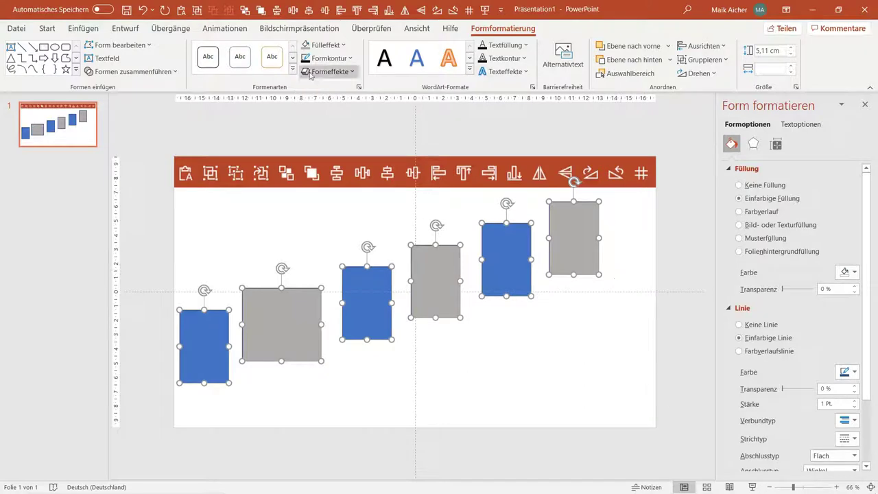
{"action": "left_click", "coordinate": [293, 10]}
{"action": "left_click", "coordinate": [587, 335]}
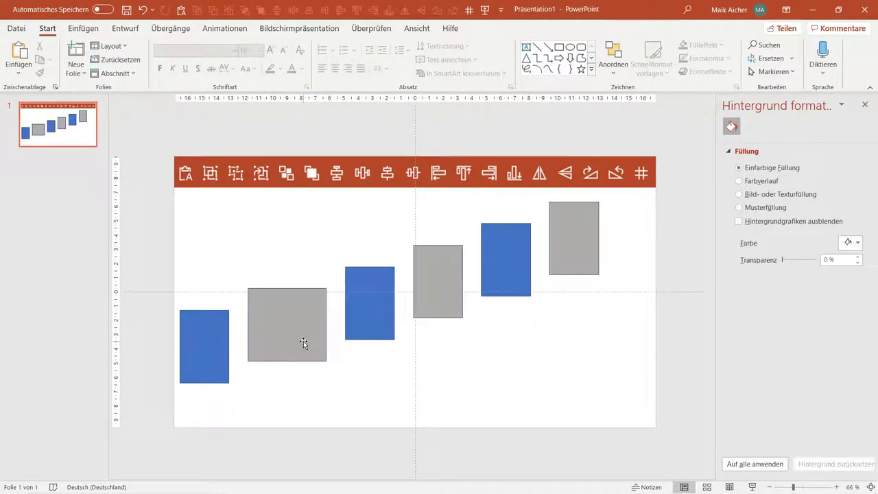
Copy the blue rectangle's 3,45 cm width and apply it to the wide grey rectangle
{"action": "left_click", "coordinate": [357, 328]}
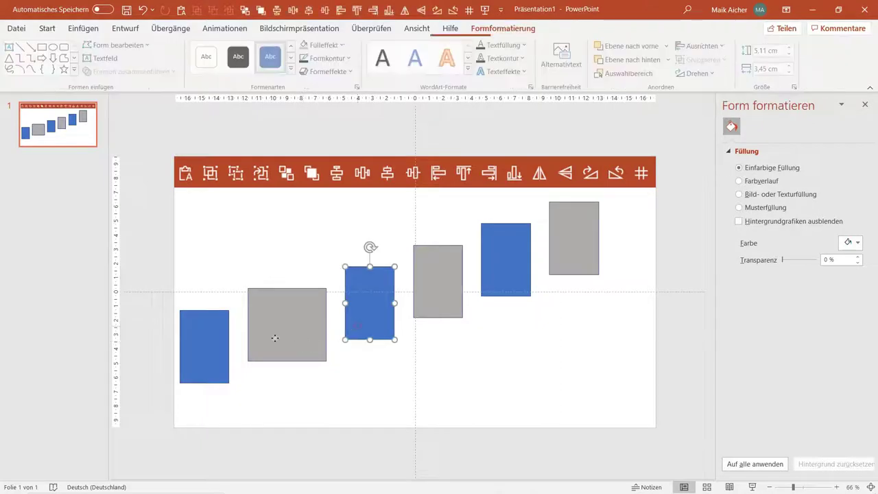
{"action": "left_click", "coordinate": [771, 68]}
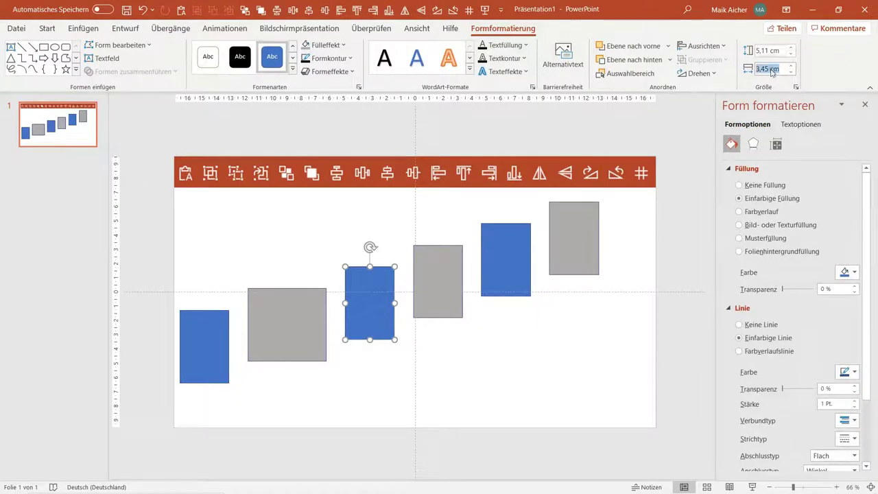
{"action": "left_click", "coordinate": [314, 315]}
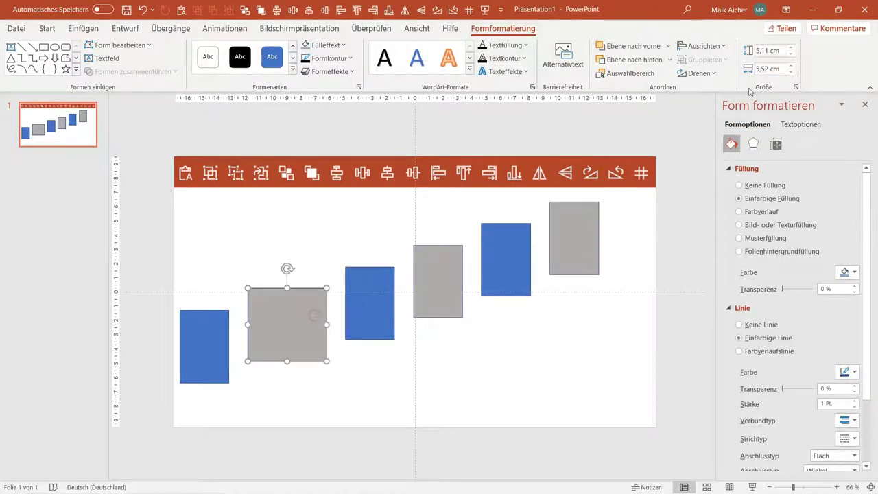
{"action": "triple_click", "coordinate": [768, 68]}
{"action": "key", "text": "ctrl+v"}
{"action": "key", "text": "Return"}
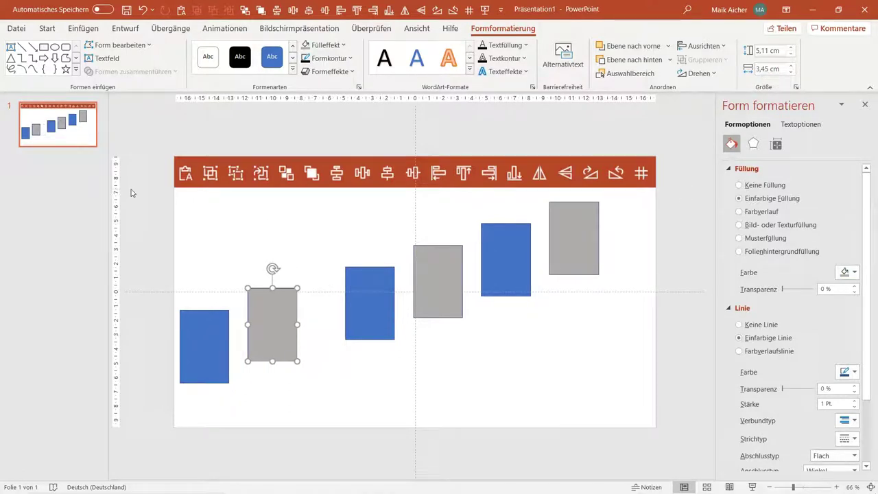
Respace all six rectangles horizontally, then select the second grey and leftmost blue rectangles
{"action": "left_click", "coordinate": [132, 194]}
{"action": "left_click_drag", "start_coordinate": [131, 187], "coordinate": [641, 424]}
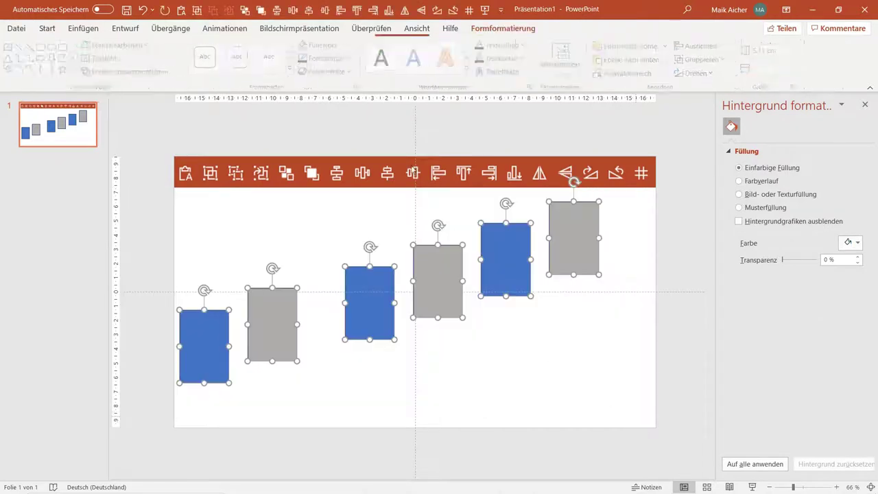
{"action": "left_click", "coordinate": [294, 9]}
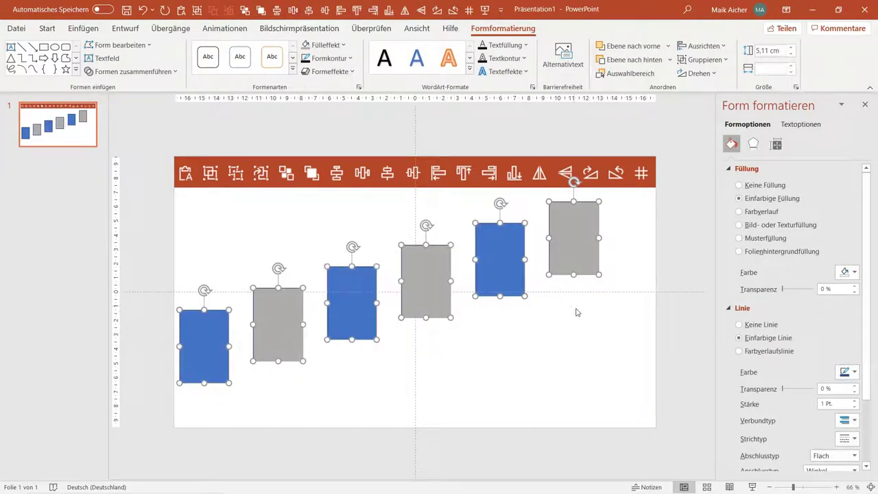
{"action": "left_click", "coordinate": [592, 347]}
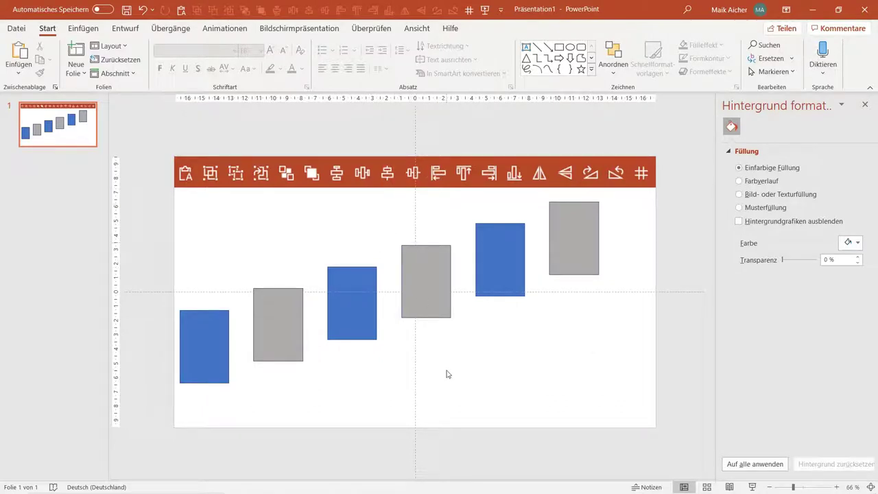
{"action": "left_click", "coordinate": [258, 322]}
{"action": "left_click", "coordinate": [218, 332], "text": "shift"}
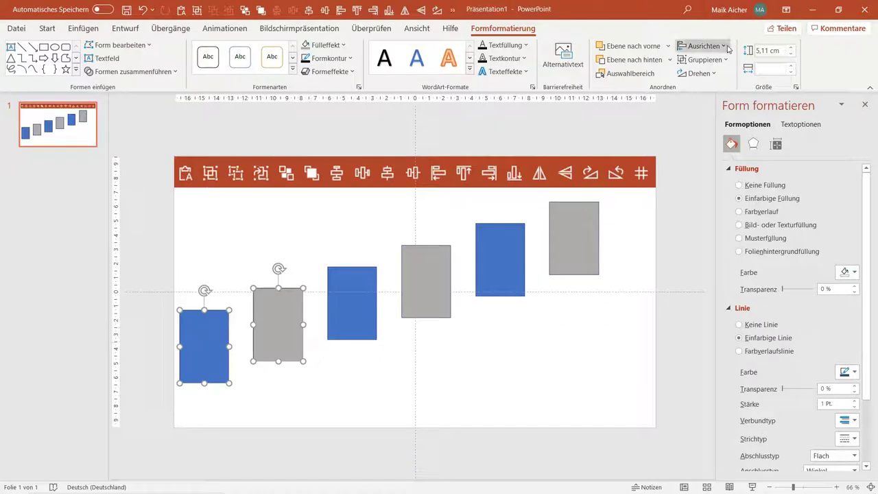
Left-align the grey and blue rectangles, narrow the grey rectangle, and reselect the pair
{"action": "left_click", "coordinate": [701, 46]}
{"action": "left_click", "coordinate": [704, 66]}
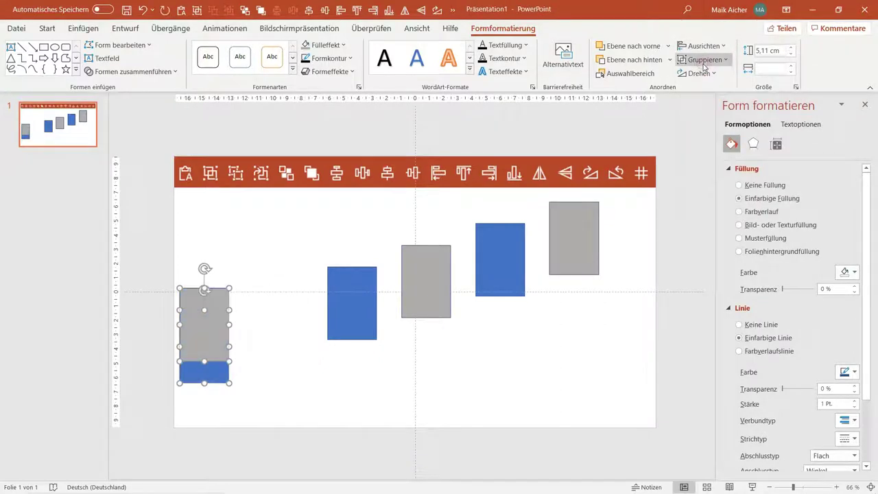
{"action": "left_click", "coordinate": [289, 370]}
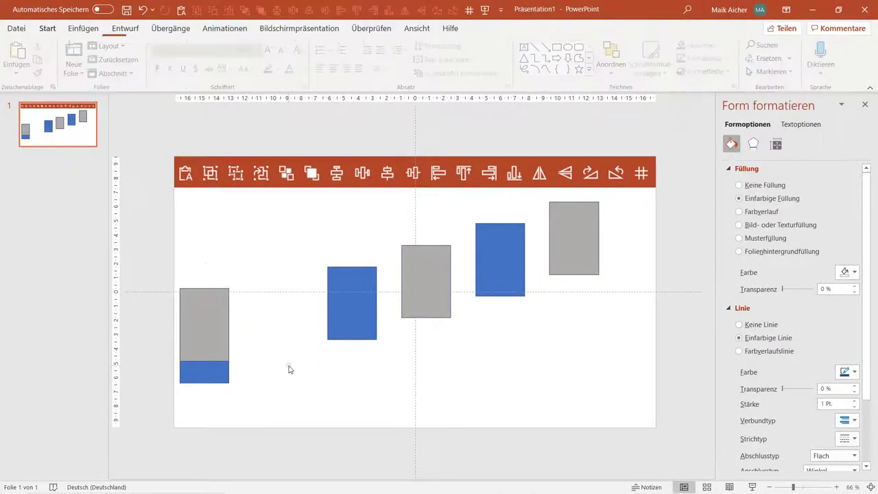
{"action": "left_click", "coordinate": [203, 318]}
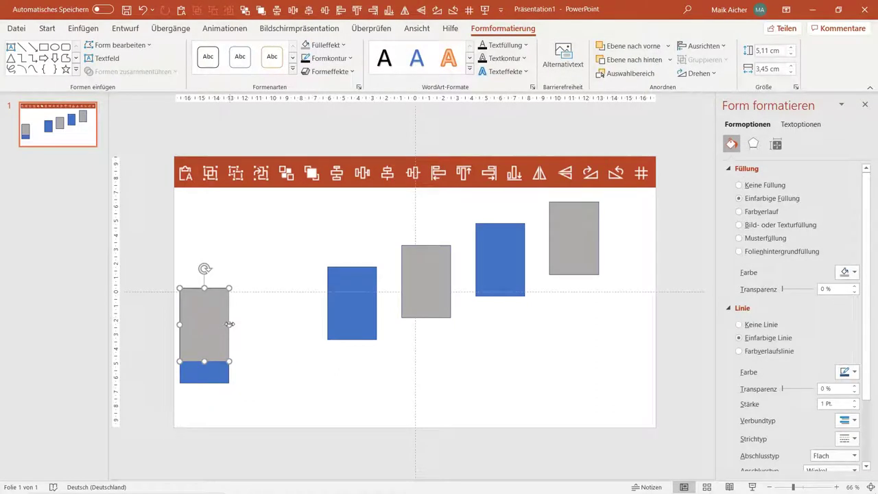
{"action": "left_click_drag", "start_coordinate": [230, 324], "coordinate": [212, 324]}
{"action": "left_click_drag", "start_coordinate": [181, 294], "coordinate": [191, 327]}
{"action": "scroll", "coordinate": [206, 357], "scroll_direction": "up", "scroll_amount": 3}
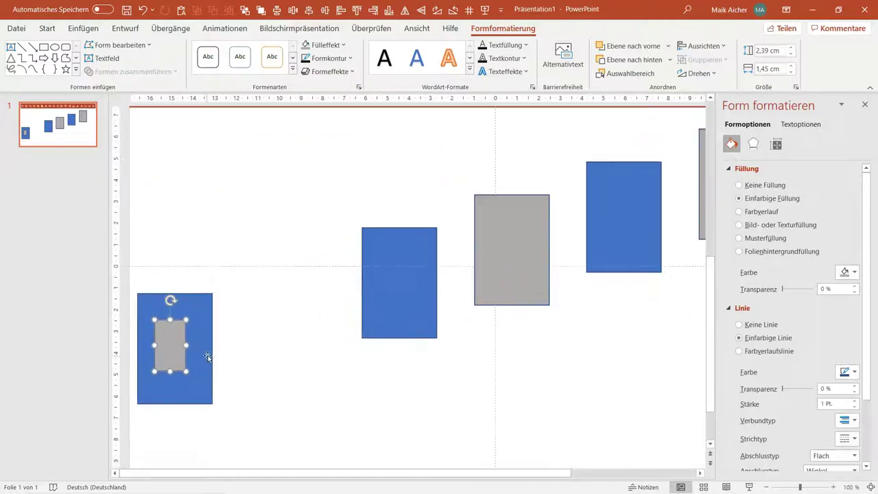
{"action": "left_click", "coordinate": [198, 307], "text": "shift"}
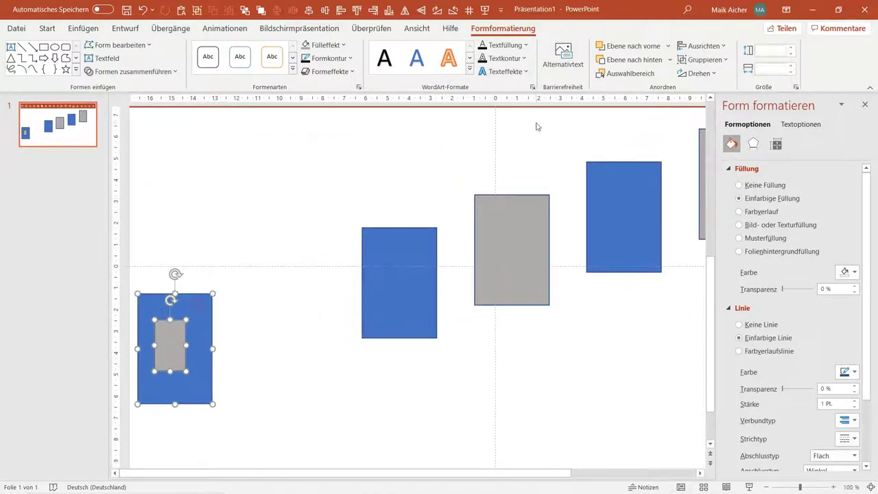
Align the grey rectangle to the blue one's left, top, right, then bottom edges
{"action": "left_click", "coordinate": [700, 46]}
{"action": "left_click", "coordinate": [698, 63]}
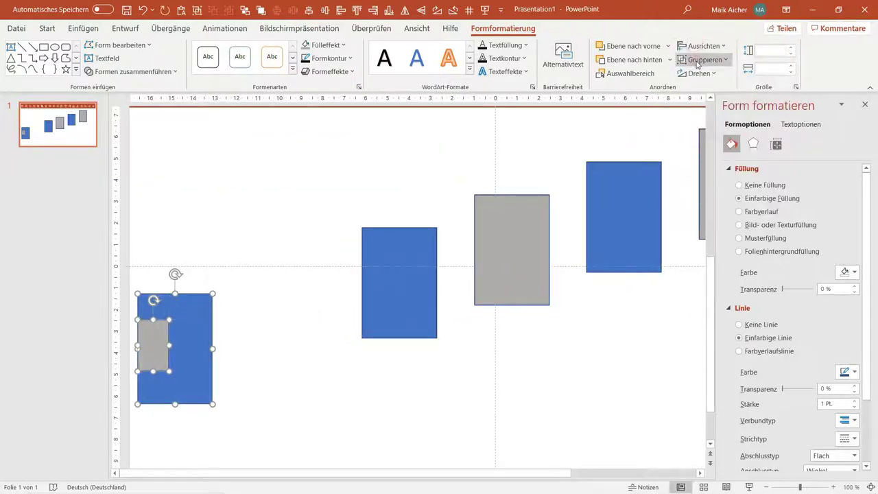
{"action": "left_click", "coordinate": [702, 46]}
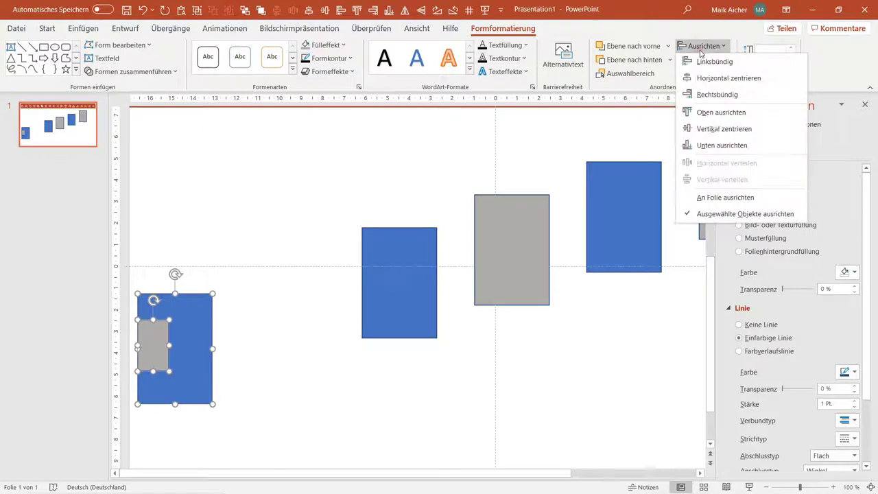
{"action": "left_click", "coordinate": [717, 113]}
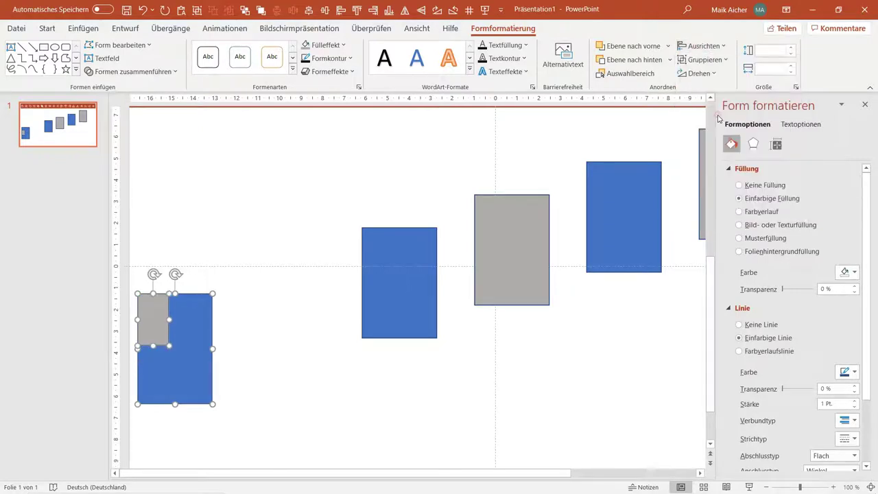
{"action": "left_click", "coordinate": [701, 46]}
{"action": "left_click", "coordinate": [727, 92]}
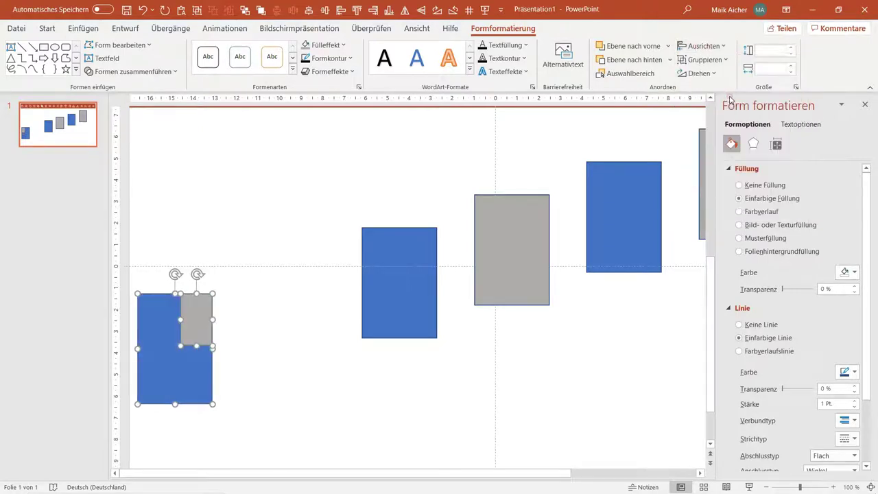
{"action": "left_click", "coordinate": [701, 46]}
{"action": "left_click", "coordinate": [738, 145]}
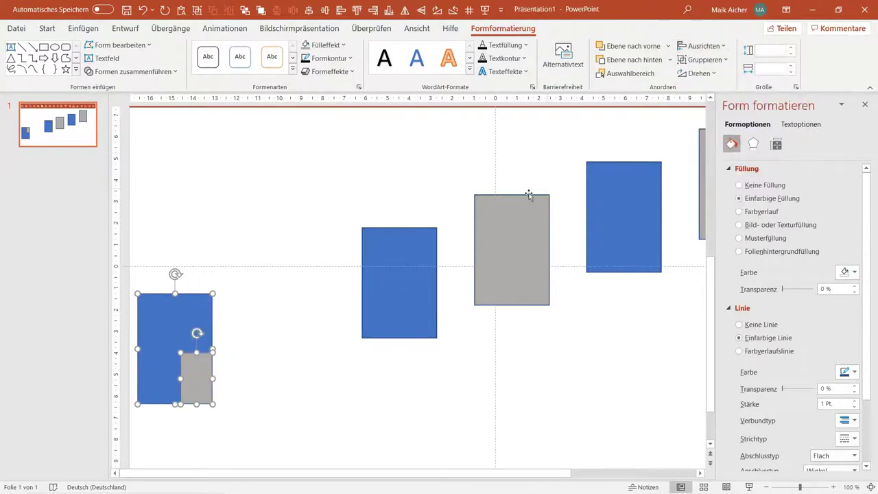
{"action": "left_click", "coordinate": [270, 218]}
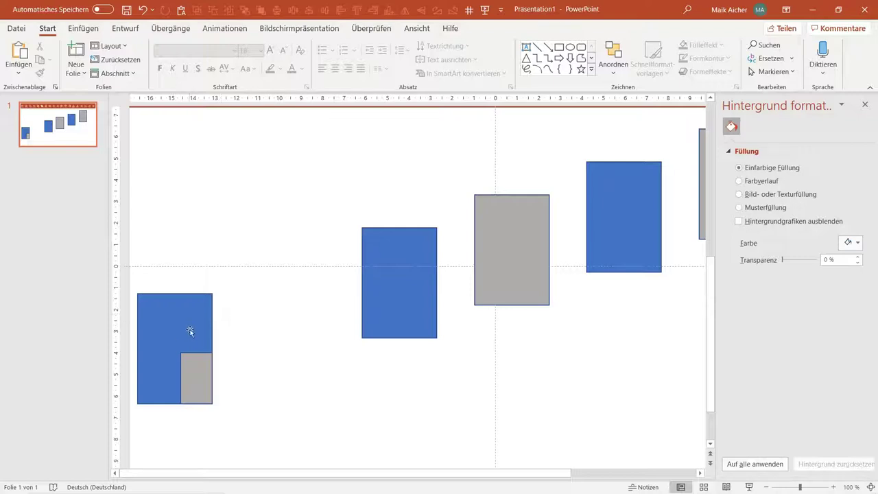
Marquee-select all six shapes and apply Align Top from the Quick Access Toolbar
{"action": "scroll", "coordinate": [250, 270], "scroll_direction": "down", "scroll_amount": 2, "text": "ctrl"}
{"action": "scroll", "coordinate": [251, 265], "scroll_direction": "down", "scroll_amount": 3, "text": "ctrl"}
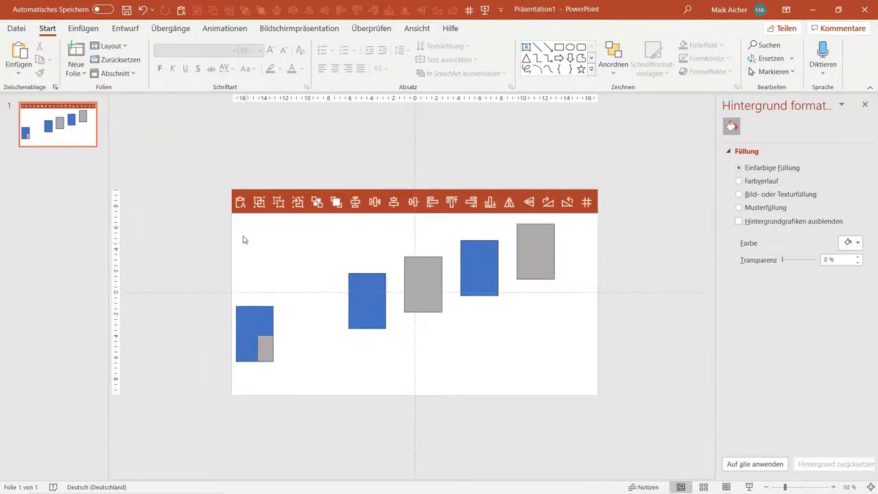
{"action": "left_click_drag", "start_coordinate": [198, 218], "coordinate": [630, 397]}
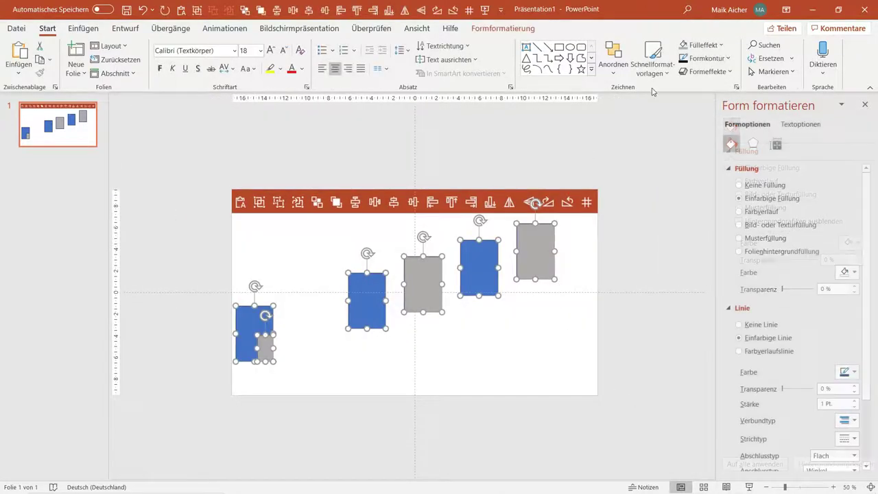
{"action": "left_click", "coordinate": [357, 9]}
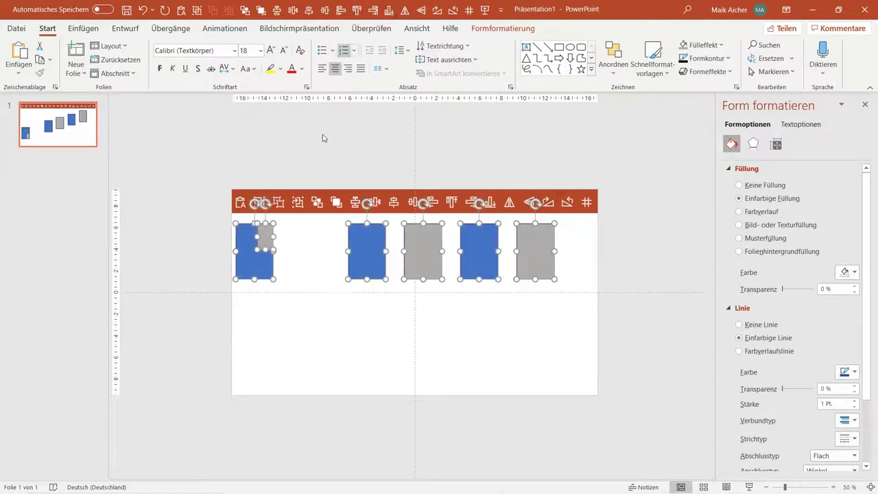
{"action": "left_click", "coordinate": [348, 315]}
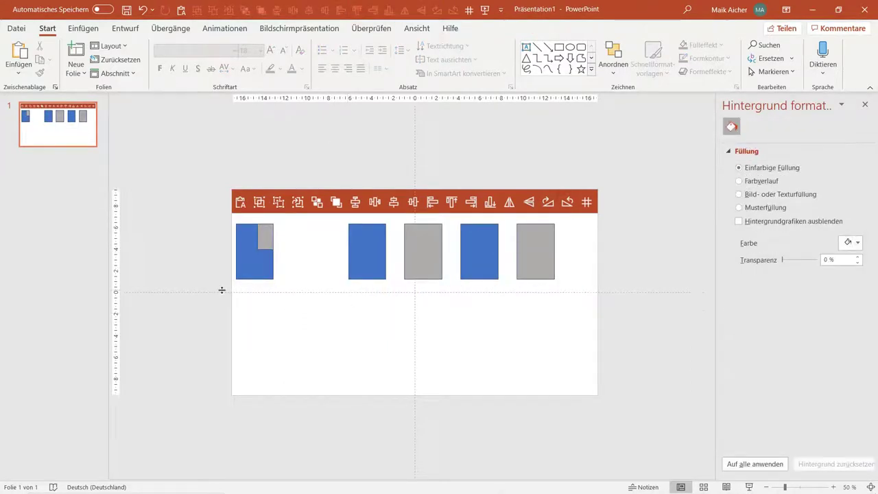
{"action": "scroll", "coordinate": [222, 290], "scroll_direction": "up", "scroll_amount": 1}
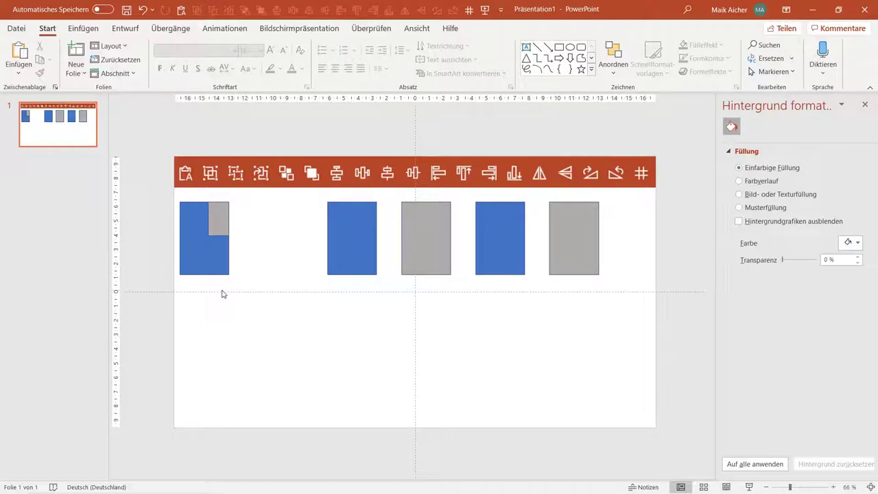
Select the small grey and first blue rectangles and apply Horizontal zentrieren and Vertikal zentrieren
{"action": "left_click", "coordinate": [209, 218]}
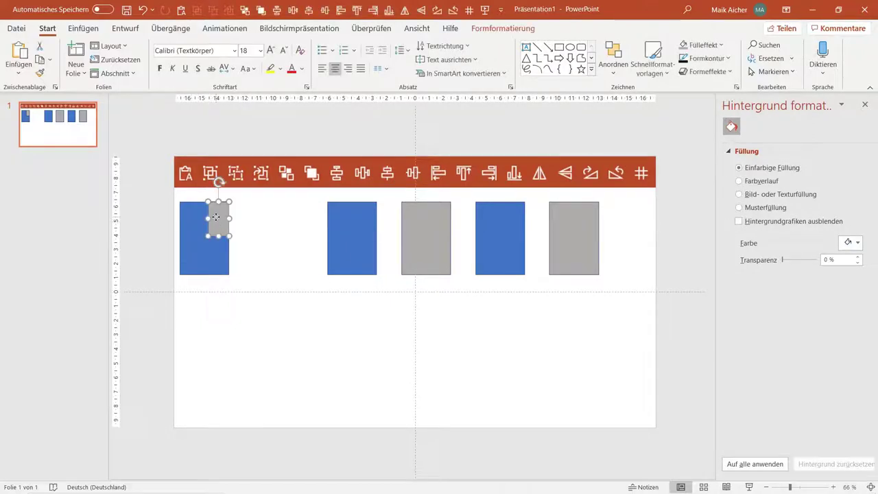
{"action": "left_click", "coordinate": [209, 252], "text": "shift"}
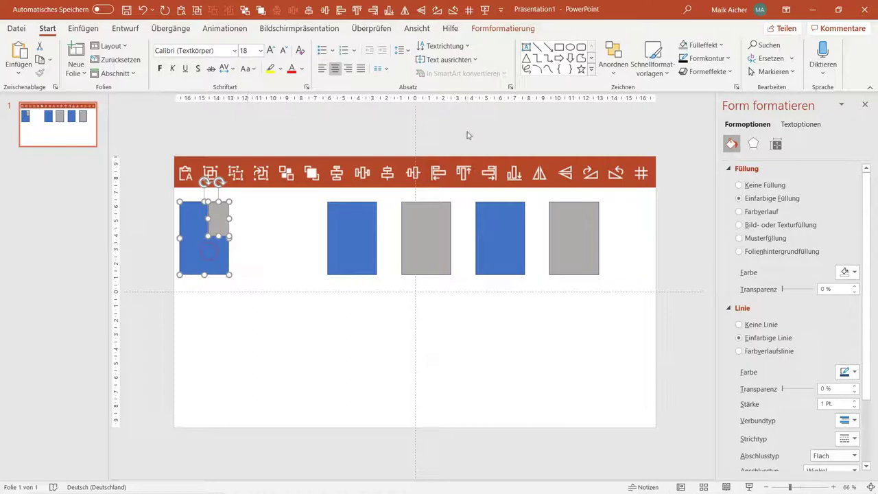
{"action": "left_click", "coordinate": [495, 28]}
{"action": "left_click", "coordinate": [711, 47]}
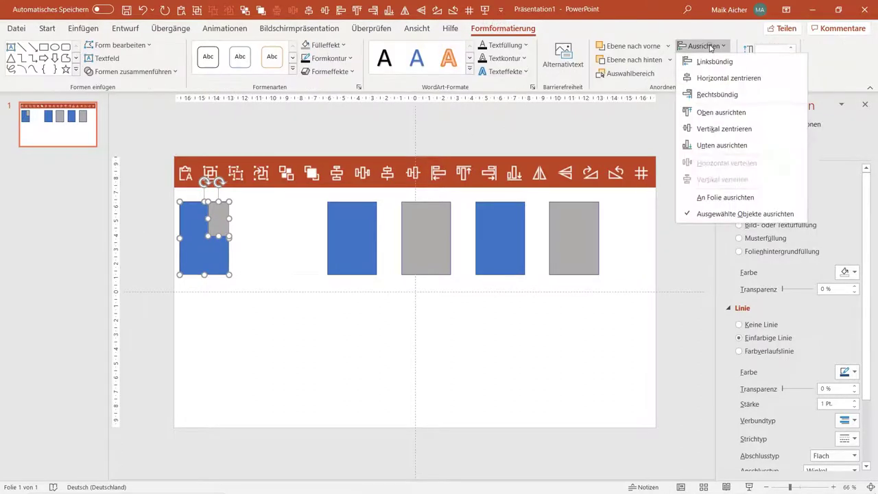
{"action": "left_click", "coordinate": [698, 78]}
{"action": "left_click", "coordinate": [701, 46]}
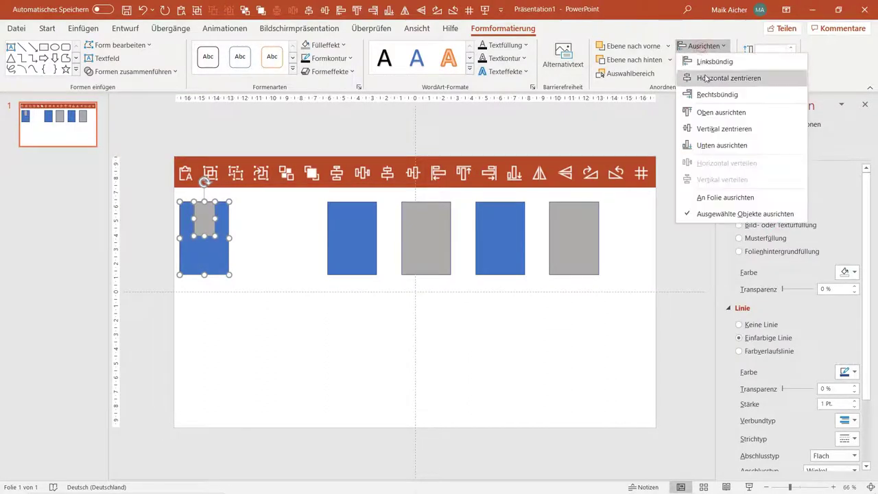
{"action": "left_click", "coordinate": [718, 128]}
{"action": "left_click", "coordinate": [314, 336]}
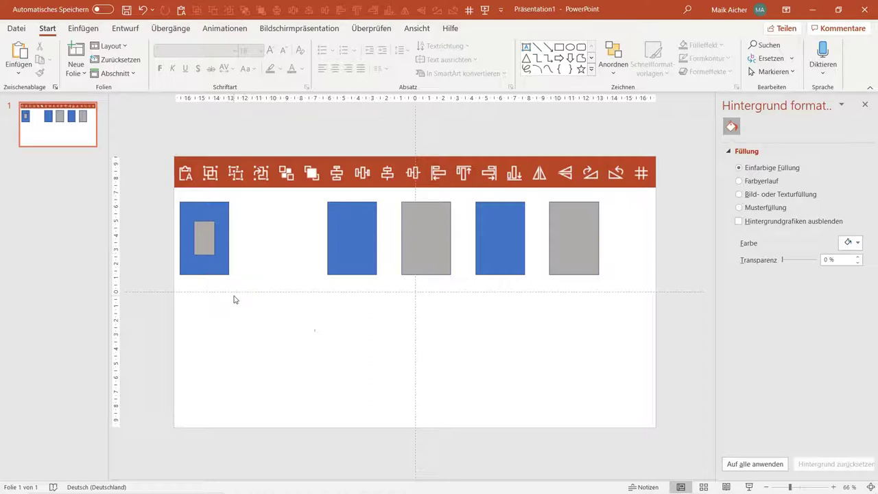
Shift the second blue rectangle left, try Horizontal verteilen on the row, then undo it
{"action": "left_click_drag", "start_coordinate": [354, 234], "coordinate": [323, 231]}
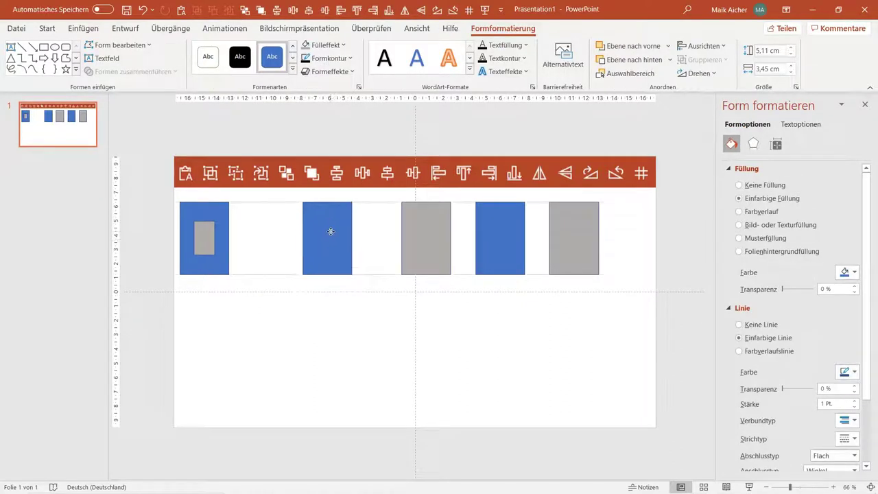
{"action": "mouse_move", "coordinate": [180, 309]}
{"action": "left_mouse_down"}
{"action": "mouse_move", "coordinate": [634, 228]}
{"action": "mouse_move", "coordinate": [573, 310]}
{"action": "left_mouse_up"}
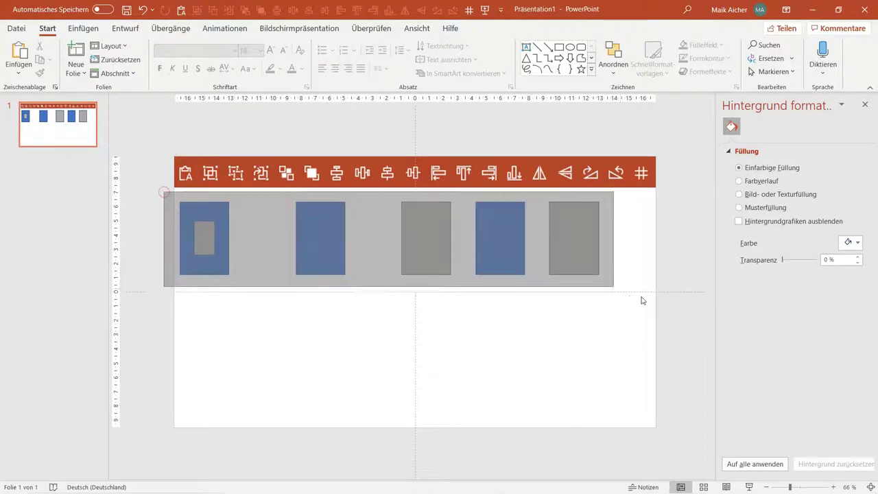
{"action": "left_click_drag", "start_coordinate": [163, 191], "coordinate": [697, 333]}
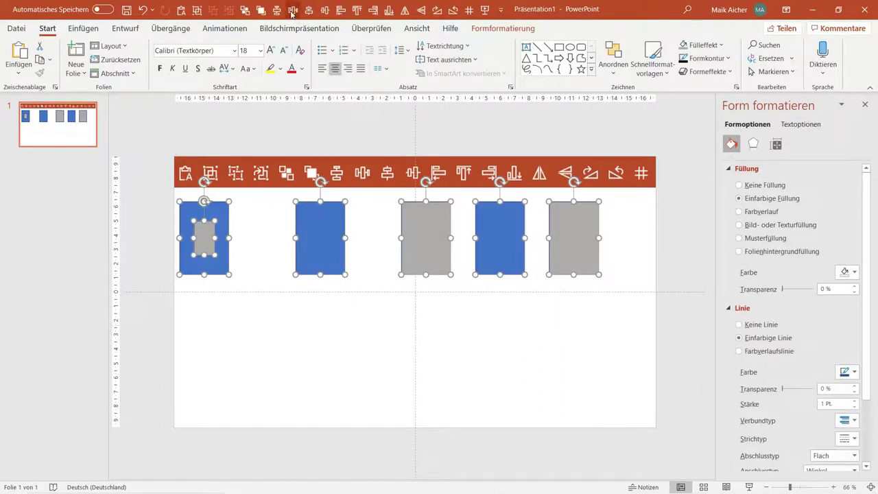
{"action": "left_click", "coordinate": [293, 11]}
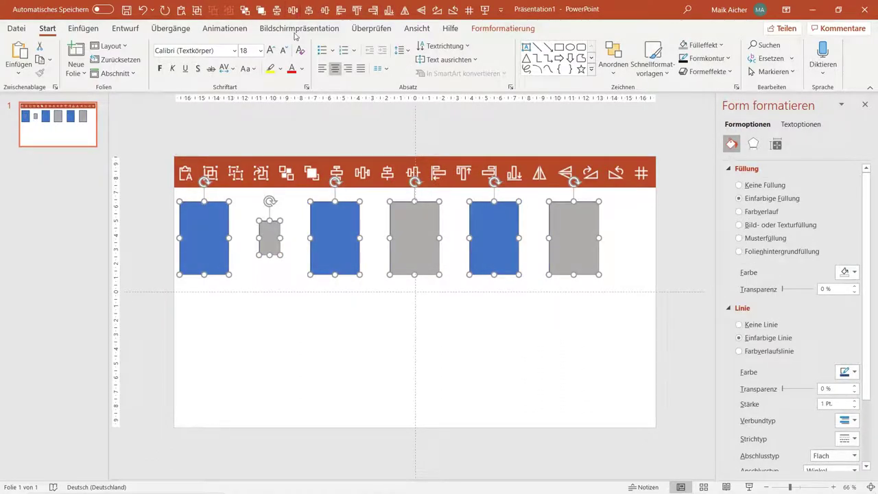
{"action": "left_click", "coordinate": [296, 302]}
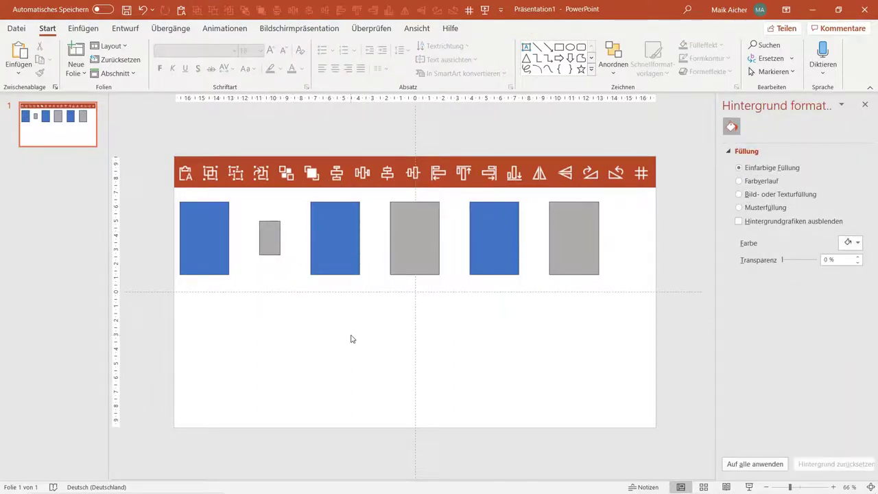
{"action": "key", "text": "ctrl+z"}
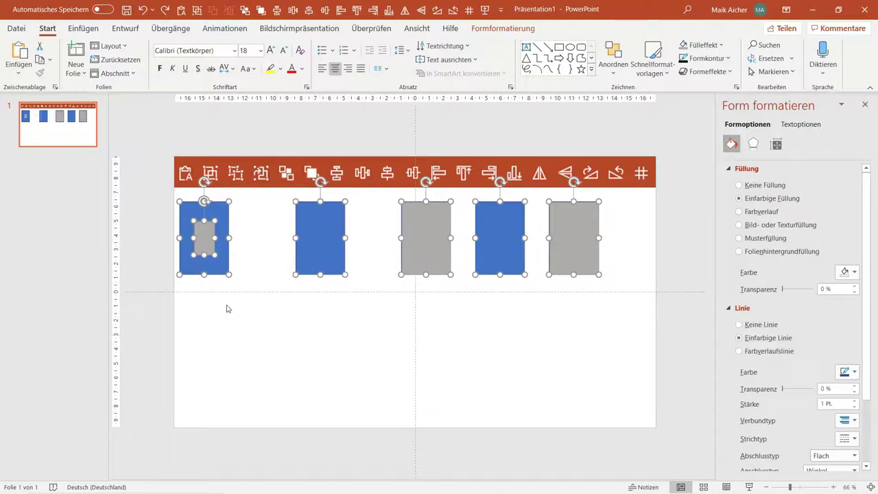
Group the first blue rectangle with the small grey one, then distribute all five horizontally
{"action": "left_click", "coordinate": [227, 308]}
{"action": "left_click_drag", "start_coordinate": [267, 317], "coordinate": [172, 202]}
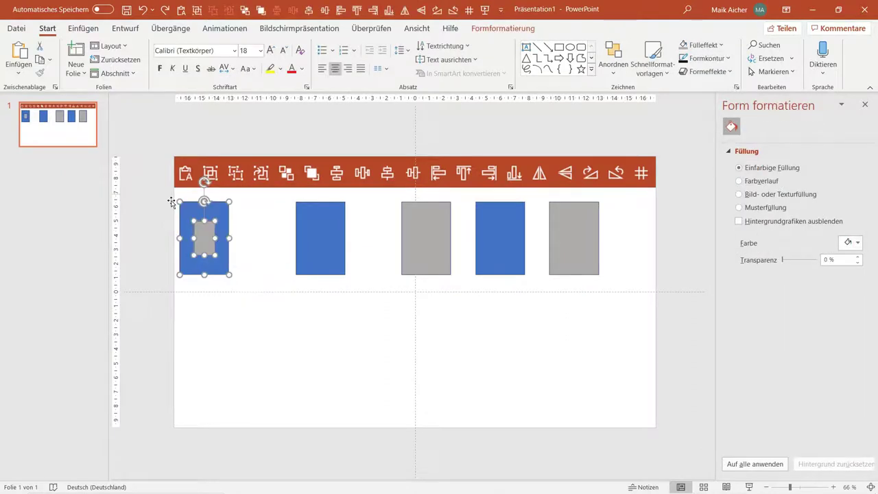
{"action": "left_click", "coordinate": [197, 10]}
{"action": "left_click", "coordinate": [238, 283]}
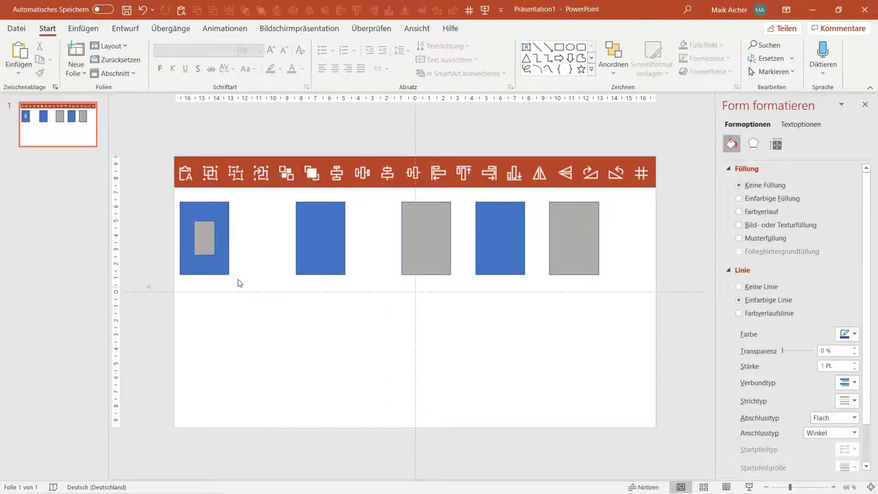
{"action": "left_click_drag", "start_coordinate": [628, 196], "coordinate": [147, 287]}
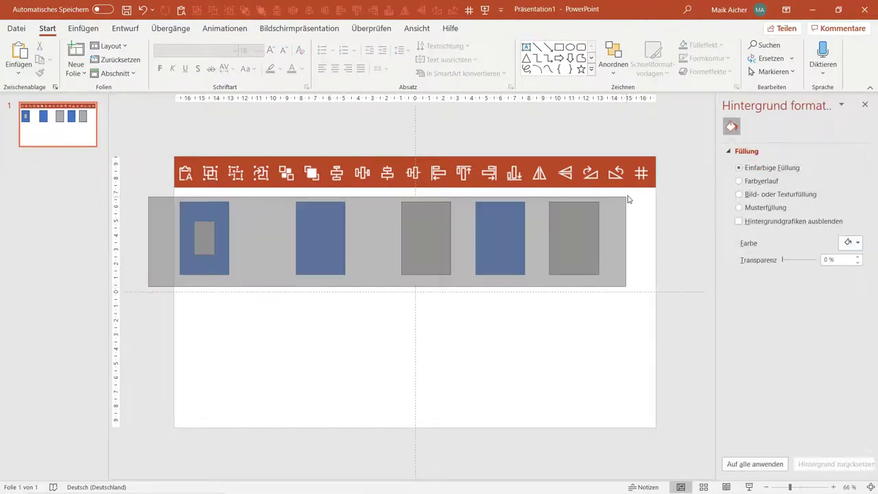
{"action": "left_click", "coordinate": [295, 10]}
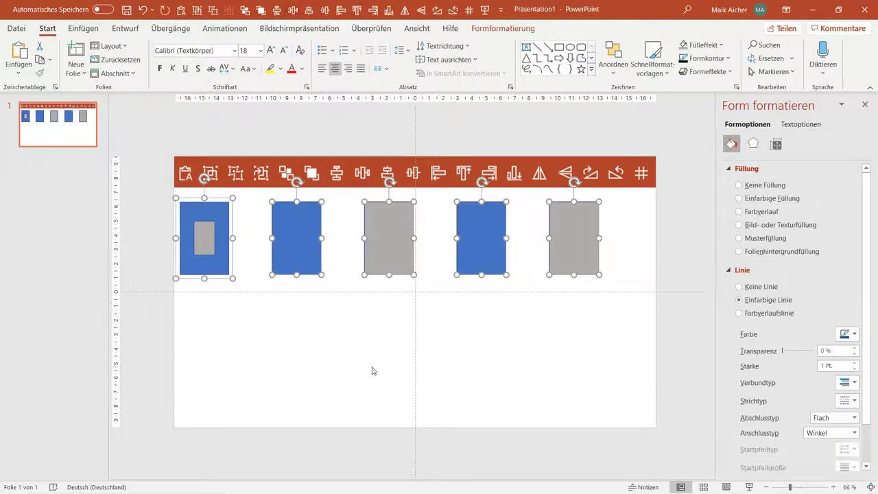
{"action": "left_click", "coordinate": [373, 371]}
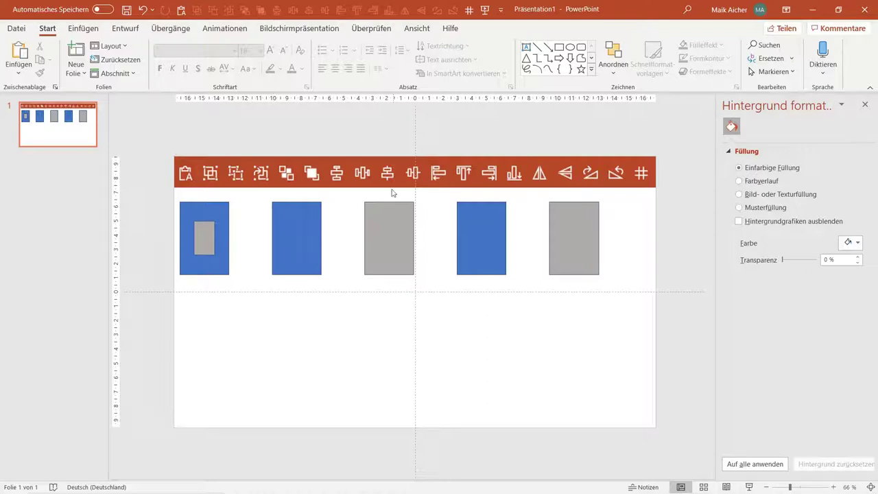
Drag the small grey rectangle inside the first group right, then down into its bottom-right corner
{"action": "left_click", "coordinate": [405, 242]}
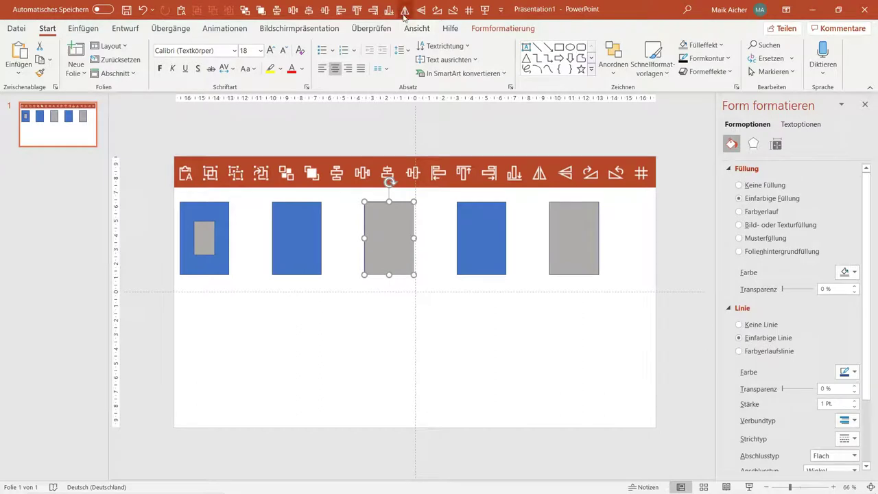
{"action": "left_click", "coordinate": [206, 244]}
{"action": "left_click", "coordinate": [206, 240]}
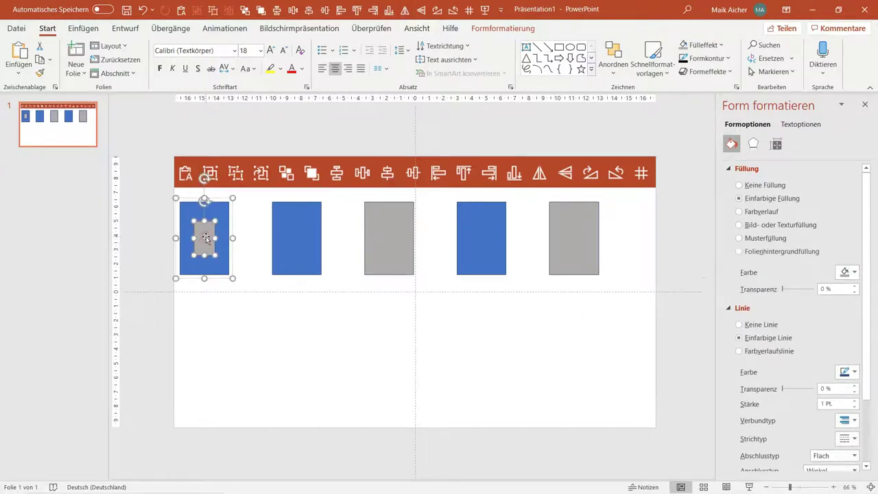
{"action": "left_click_drag", "start_coordinate": [205, 236], "coordinate": [218, 235]}
{"action": "left_click", "coordinate": [254, 296]}
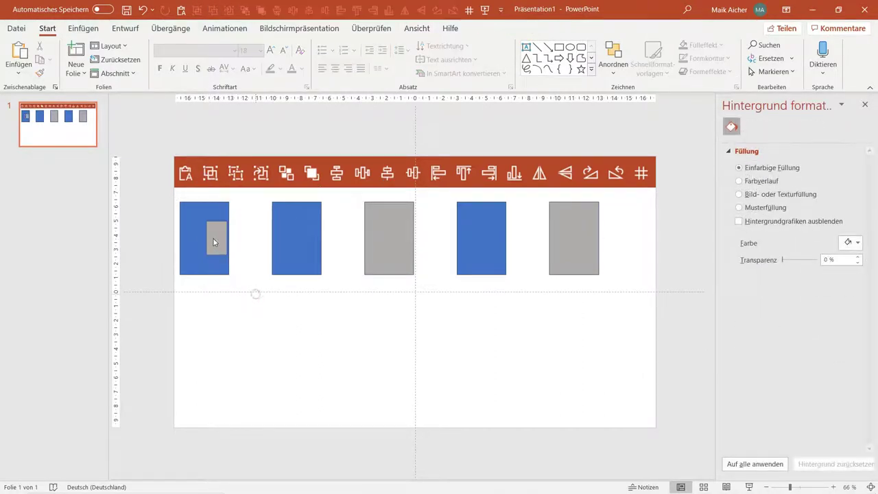
{"action": "left_click", "coordinate": [219, 236]}
{"action": "left_click", "coordinate": [219, 235]}
{"action": "left_click_drag", "start_coordinate": [219, 235], "coordinate": [218, 251]}
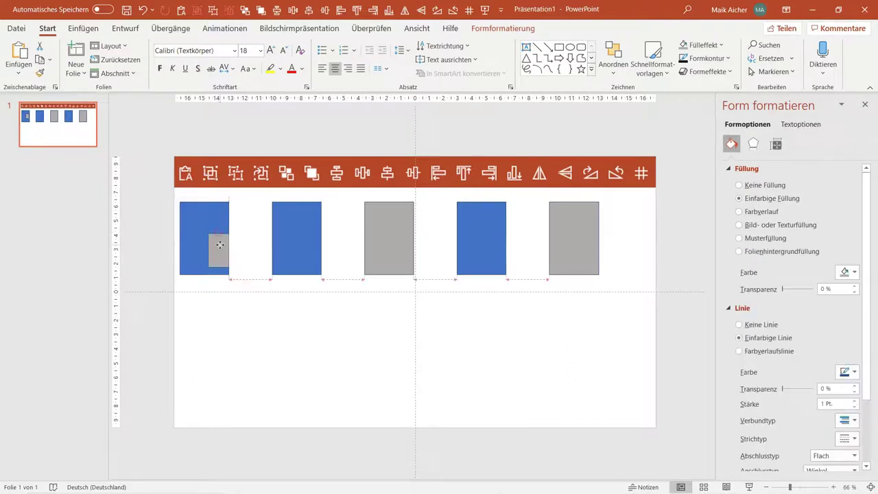
{"action": "left_click", "coordinate": [298, 340]}
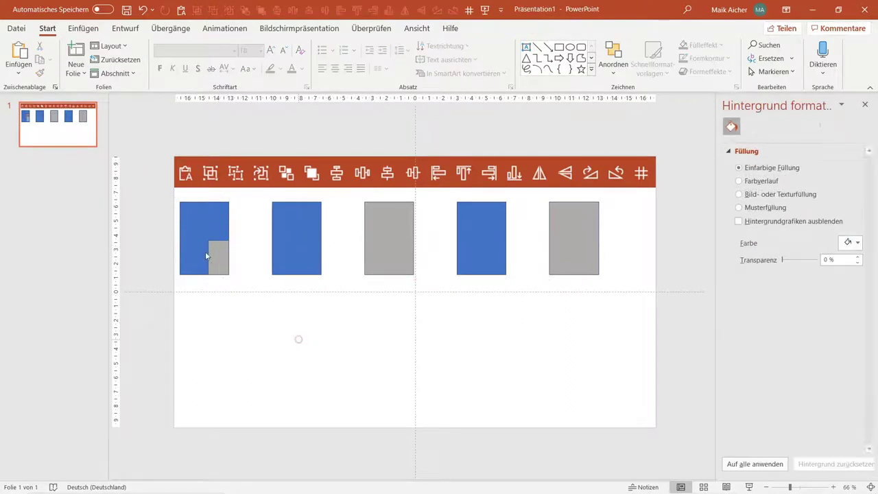
{"action": "left_click_drag", "start_coordinate": [297, 339], "coordinate": [171, 193]}
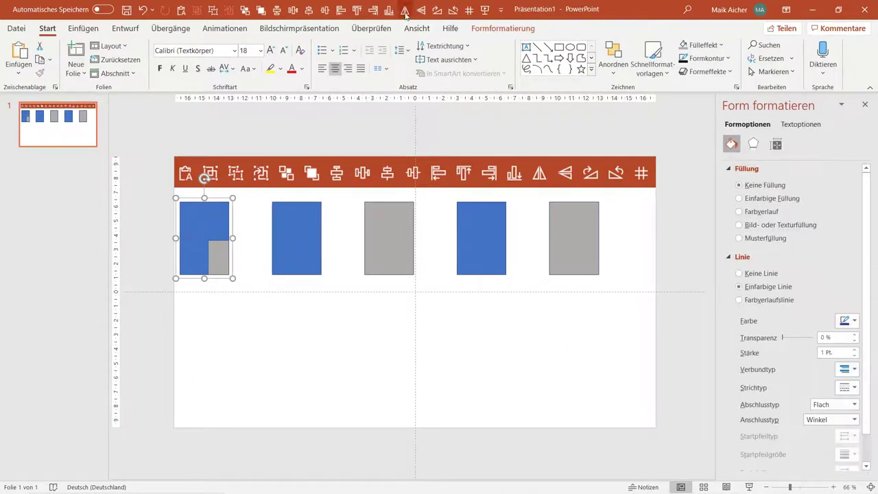
Flip the first group vertically and horizontally, then rotate it left 90° twice
{"action": "left_click", "coordinate": [503, 28]}
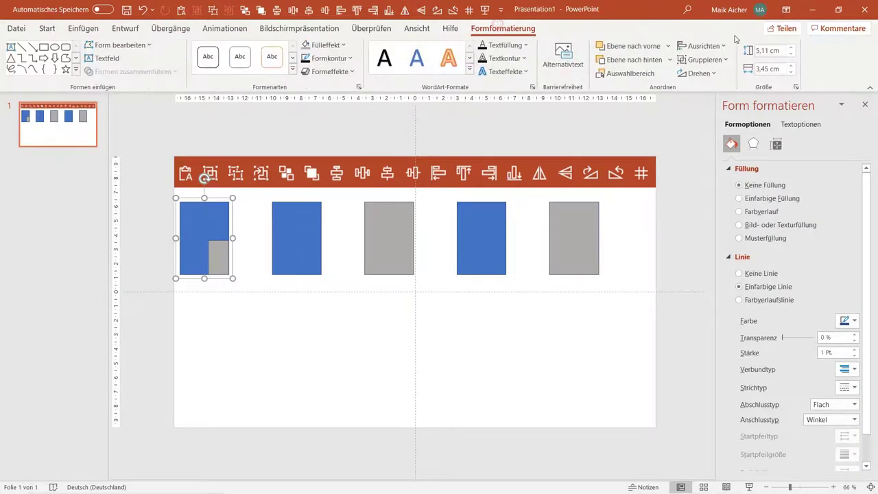
{"action": "left_click", "coordinate": [719, 74]}
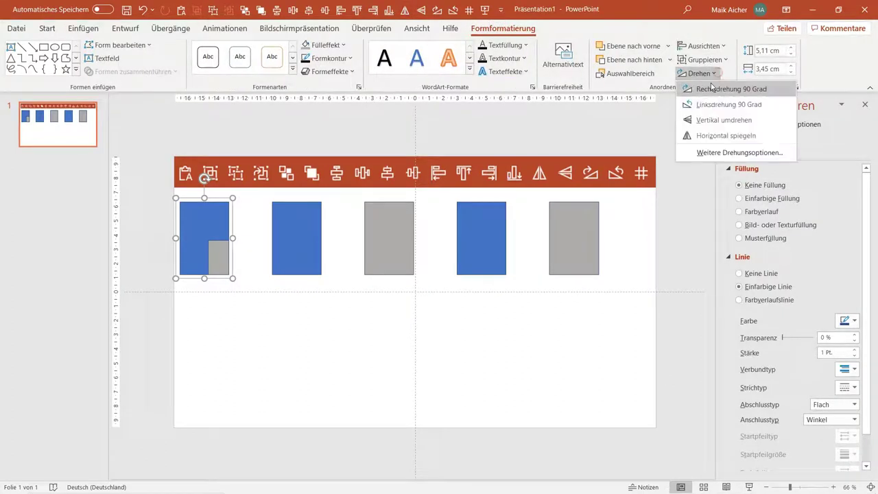
{"action": "left_click", "coordinate": [696, 122]}
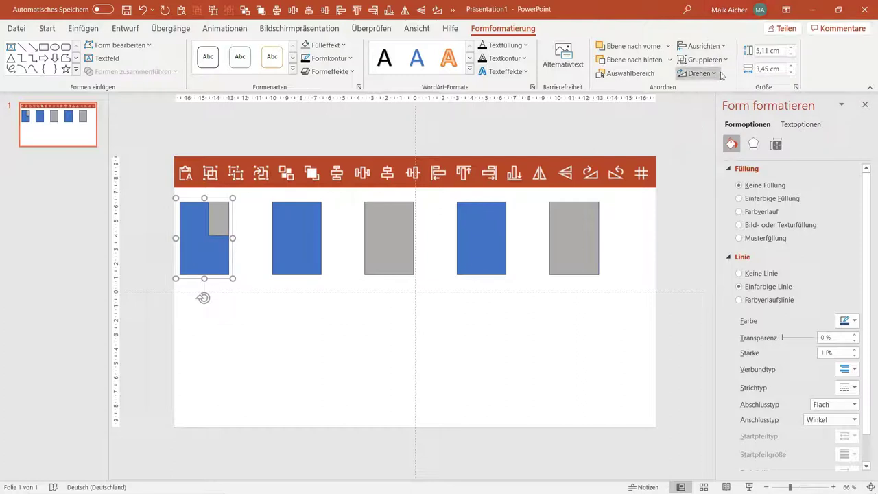
{"action": "left_click", "coordinate": [699, 74]}
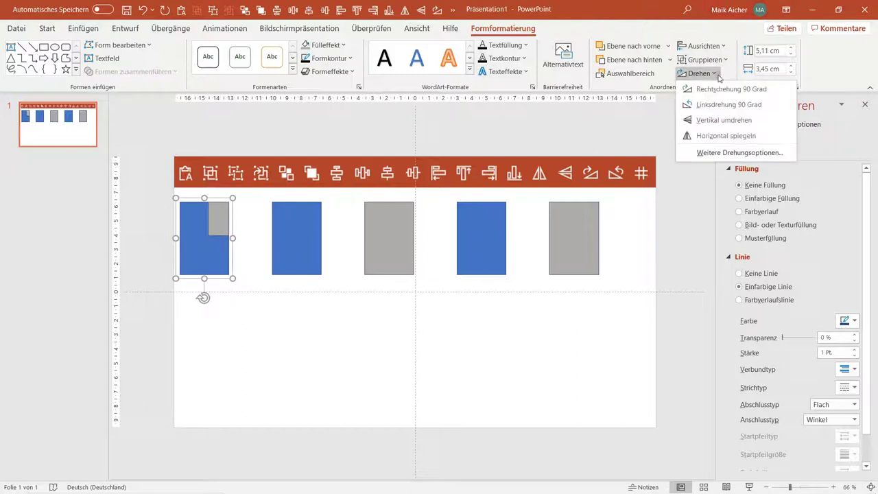
{"action": "left_click", "coordinate": [717, 135]}
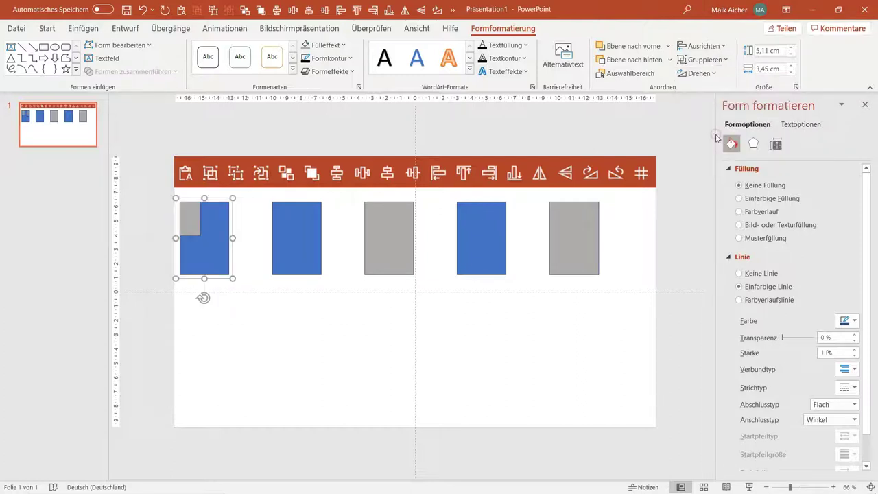
{"action": "left_click", "coordinate": [716, 74]}
{"action": "left_click", "coordinate": [720, 105]}
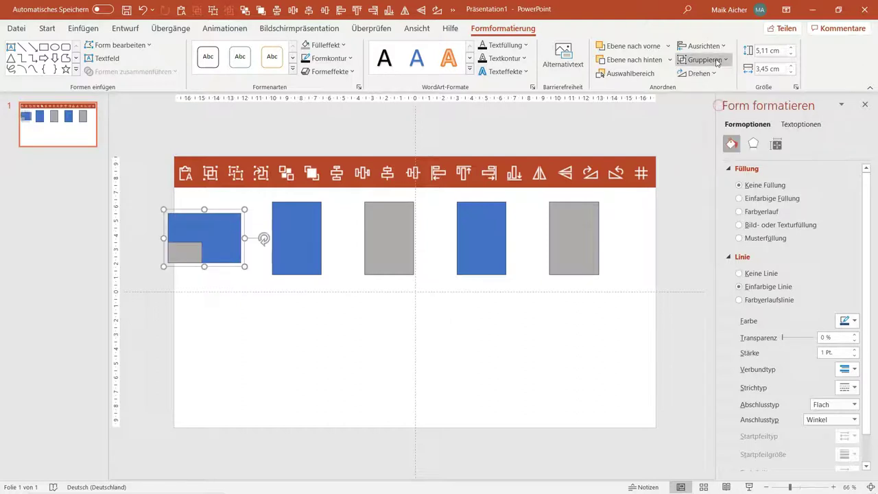
{"action": "left_click", "coordinate": [716, 72]}
{"action": "left_click", "coordinate": [720, 104]}
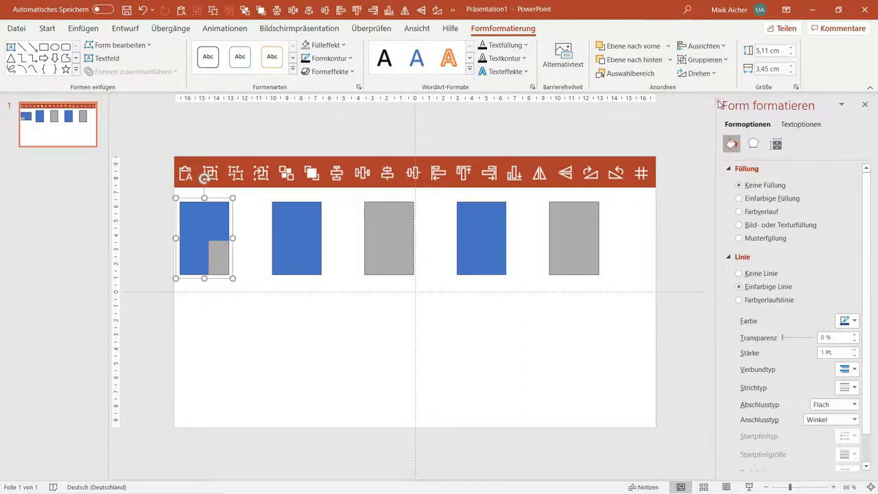
Deselect the group and show the Ansicht and Entwurf ribbons
{"action": "left_click", "coordinate": [465, 295]}
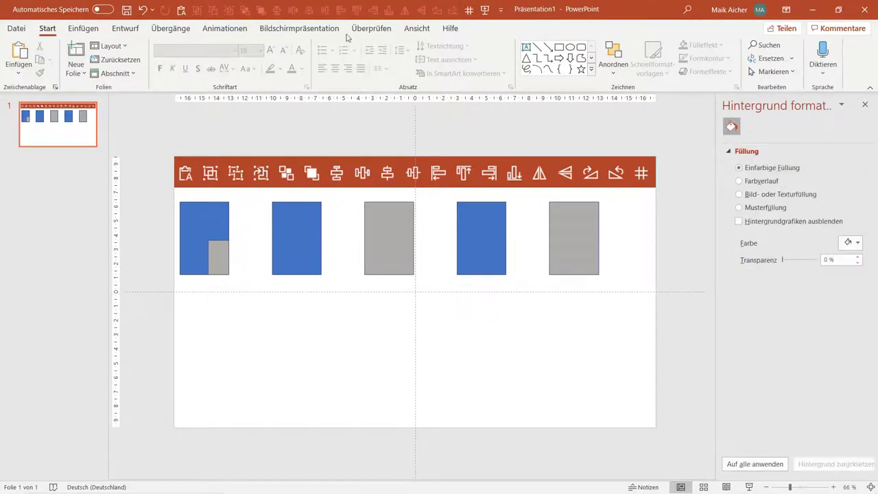
{"action": "left_click", "coordinate": [192, 242]}
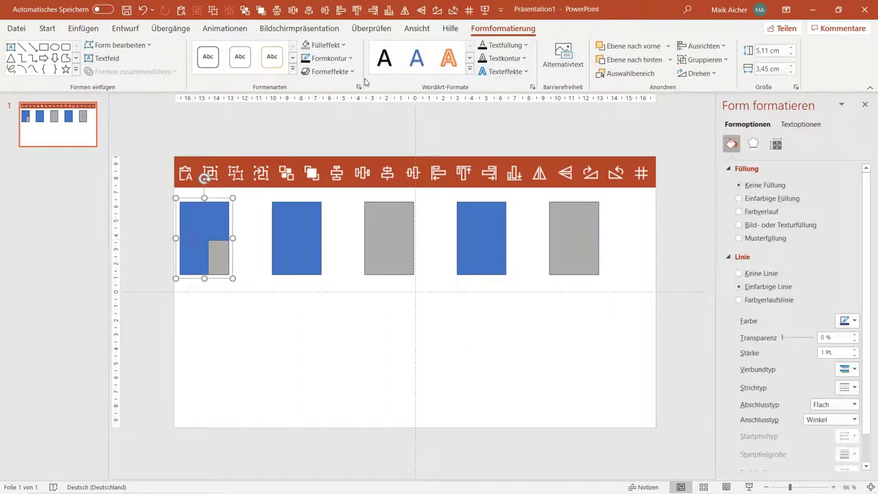
{"action": "left_click", "coordinate": [334, 310]}
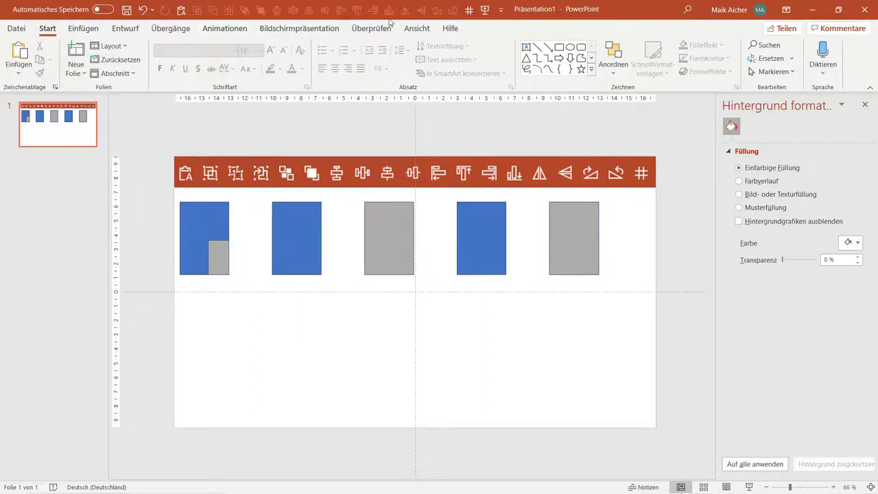
{"action": "left_click", "coordinate": [418, 28]}
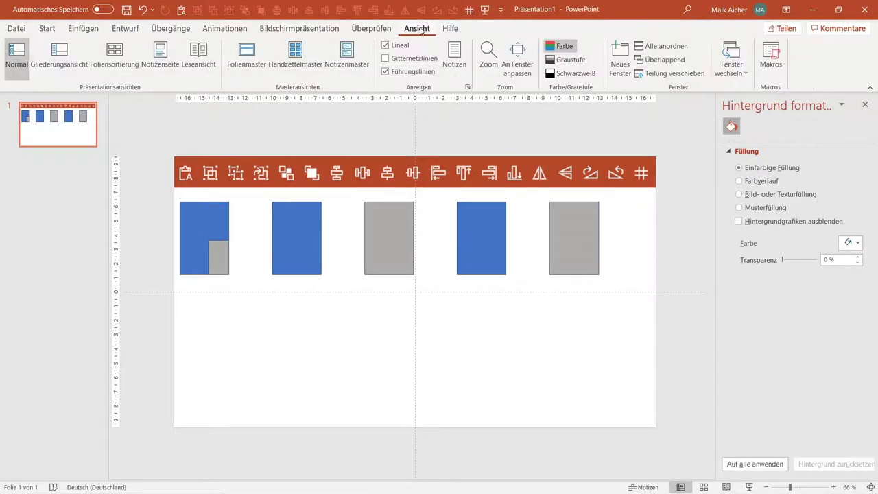
{"action": "left_click", "coordinate": [133, 31]}
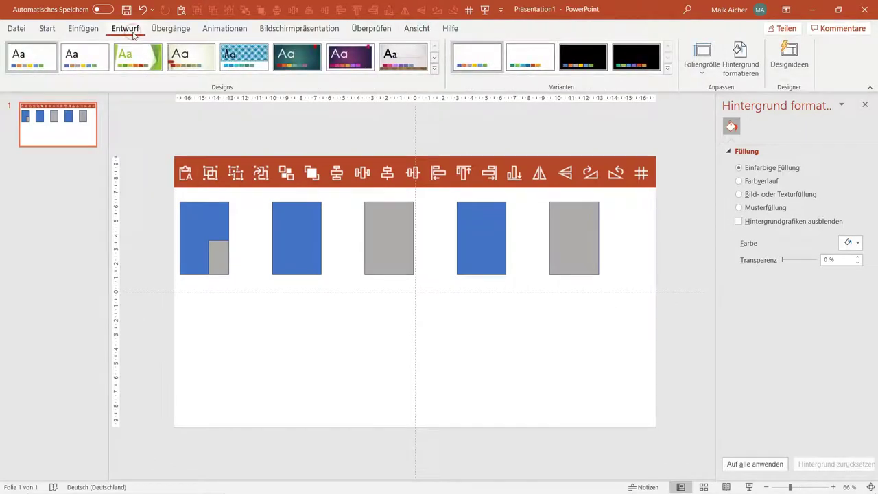
Open Raster und Führungslinien via the # icon and tick Objekte am Raster ausrichten
{"action": "left_click", "coordinate": [46, 28]}
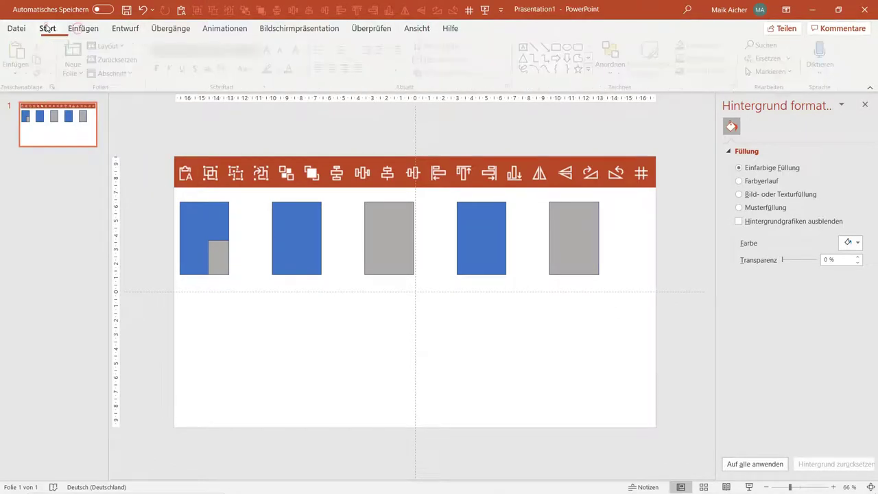
{"action": "left_click", "coordinate": [84, 27]}
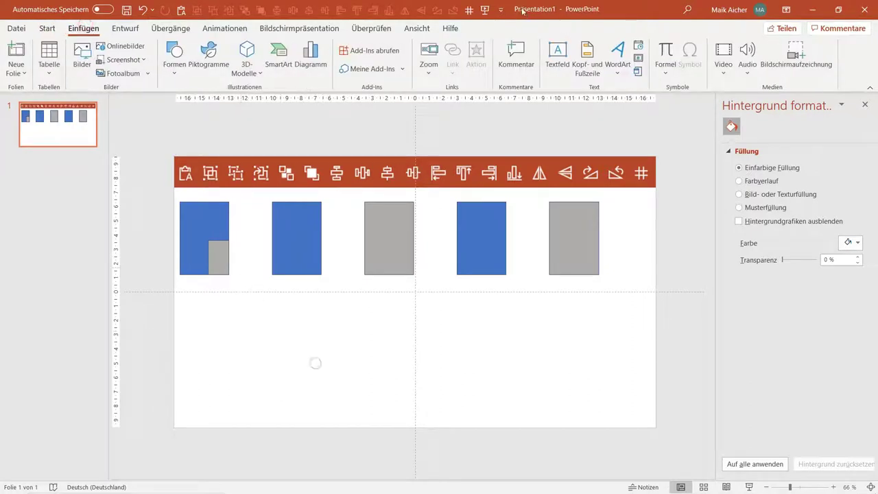
{"action": "left_click", "coordinate": [470, 11]}
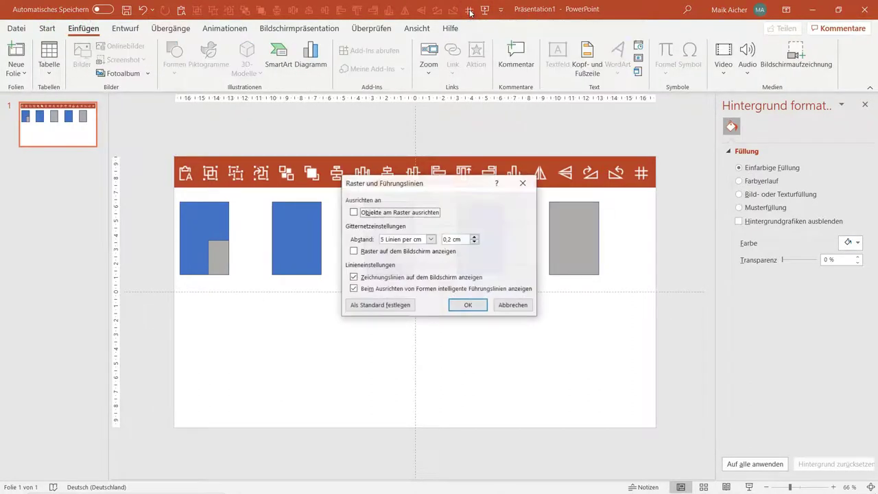
{"action": "left_click_drag", "start_coordinate": [418, 185], "coordinate": [359, 266]}
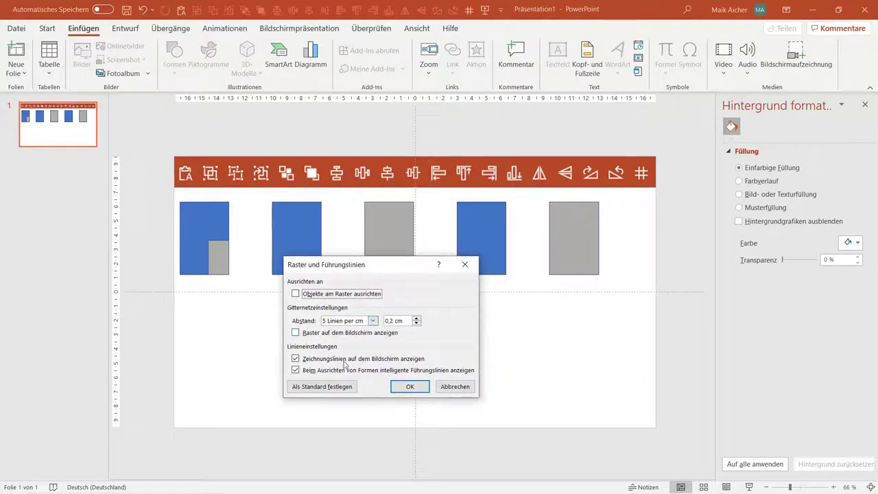
{"action": "left_click", "coordinate": [297, 293]}
Confirm the grid settings and drag the middle grey rectangle down below the row, left of centre
{"action": "left_click", "coordinate": [410, 386]}
{"action": "left_click", "coordinate": [384, 216]}
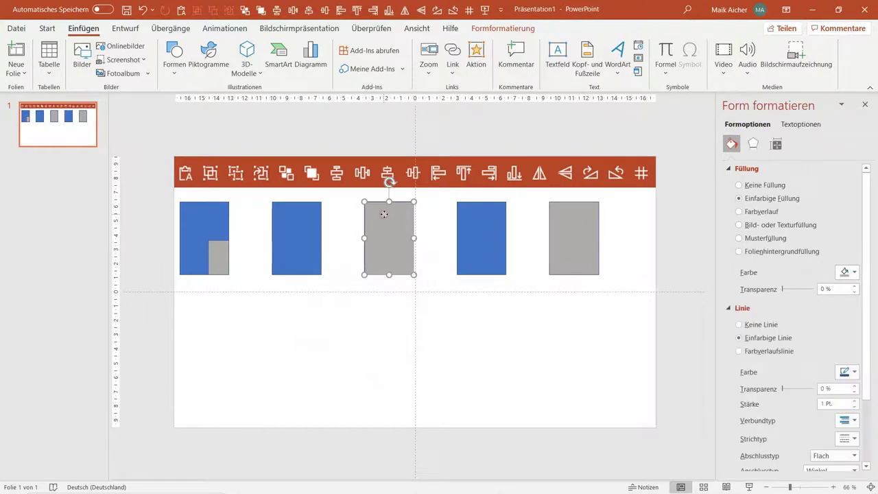
{"action": "left_click_drag", "start_coordinate": [385, 217], "coordinate": [374, 232]}
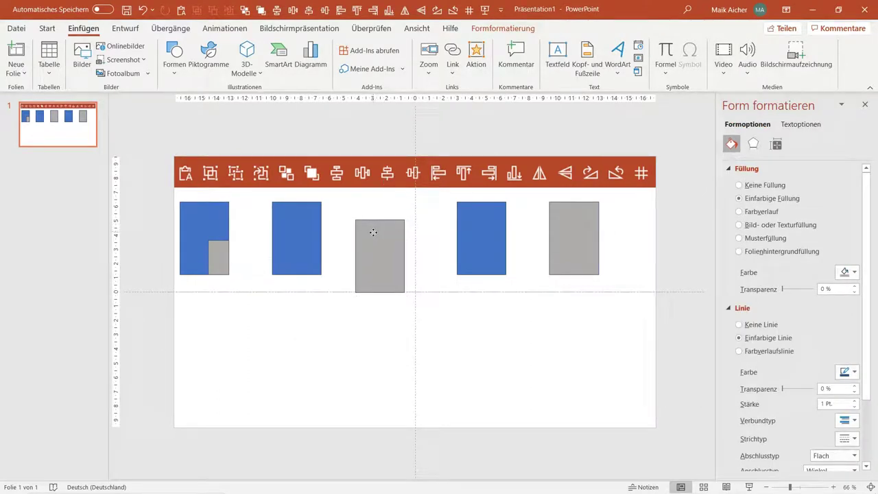
{"action": "mouse_move", "coordinate": [373, 232]}
{"action": "left_mouse_down"}
{"action": "mouse_move", "coordinate": [360, 256]}
{"action": "mouse_move", "coordinate": [385, 266]}
{"action": "left_mouse_up"}
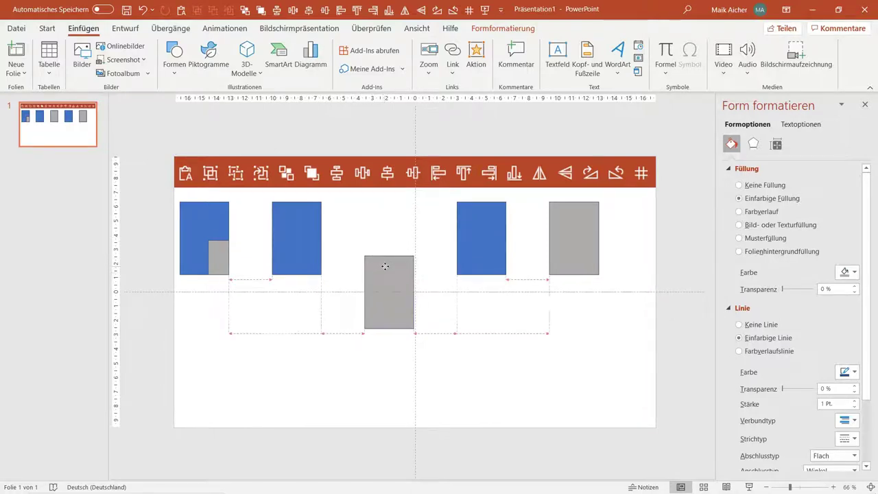
{"action": "left_click_drag", "start_coordinate": [385, 266], "coordinate": [367, 293]}
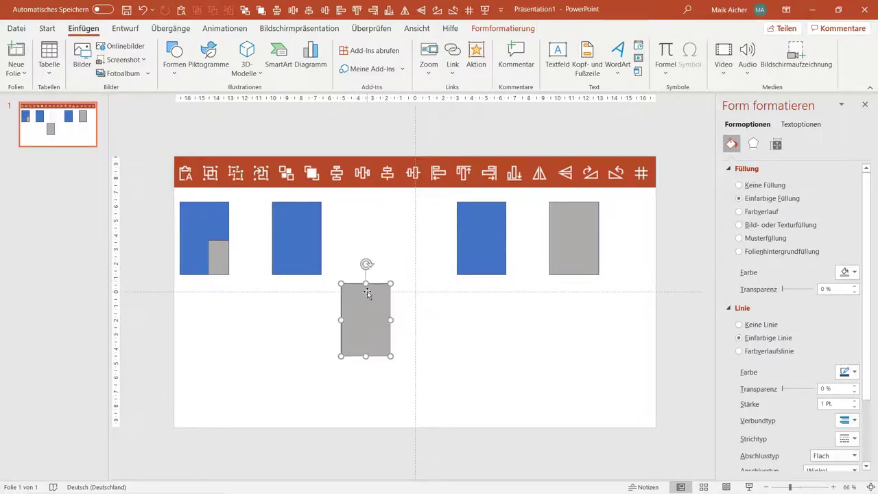
{"action": "scroll", "coordinate": [357, 328], "scroll_direction": "up", "scroll_amount": 8, "text": "ctrl"}
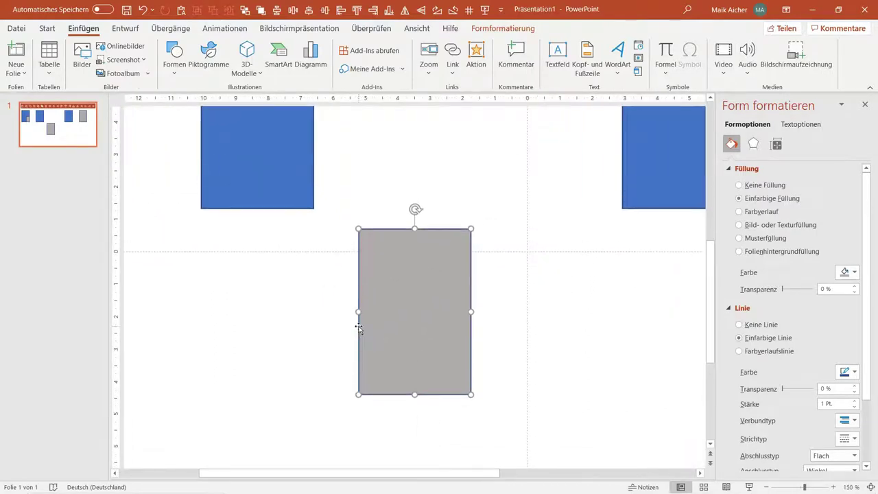
{"action": "scroll", "coordinate": [358, 326], "scroll_direction": "up", "scroll_amount": 1}
Fine-tune the lowered grey rectangle's position with arrow-key nudges
{"action": "left_click", "coordinate": [424, 217]}
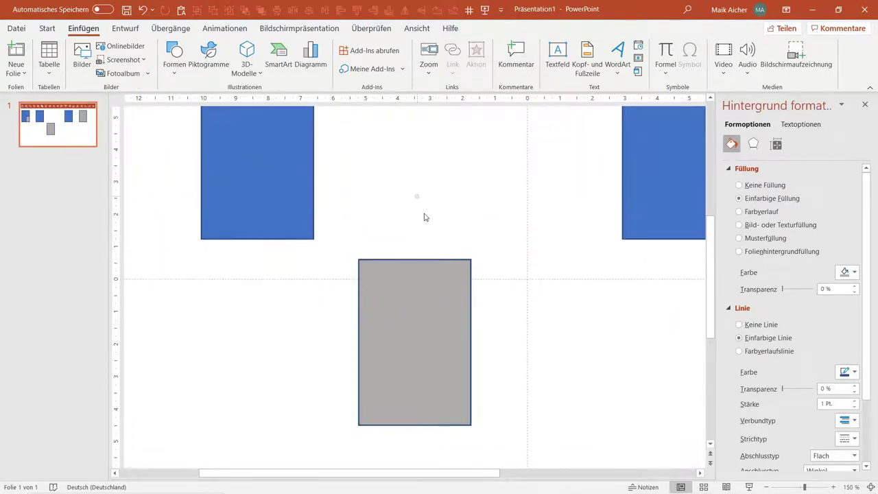
{"action": "left_click", "coordinate": [443, 322]}
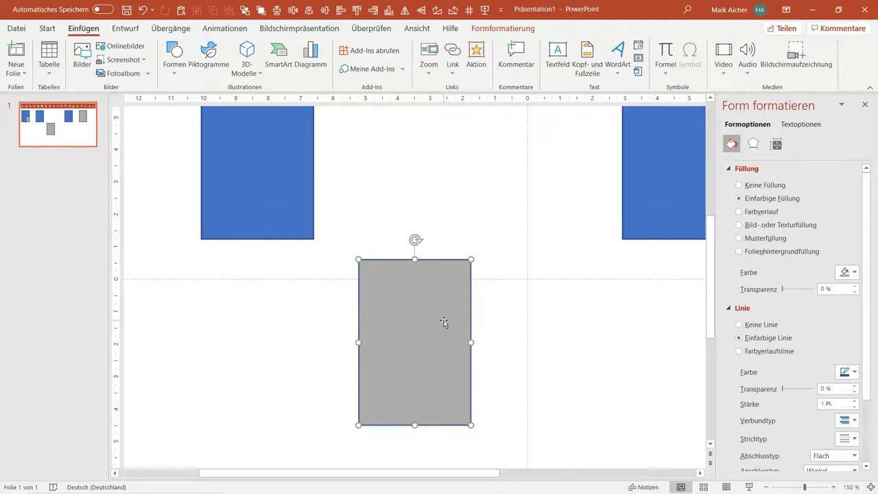
{"action": "key", "text": "Left"}
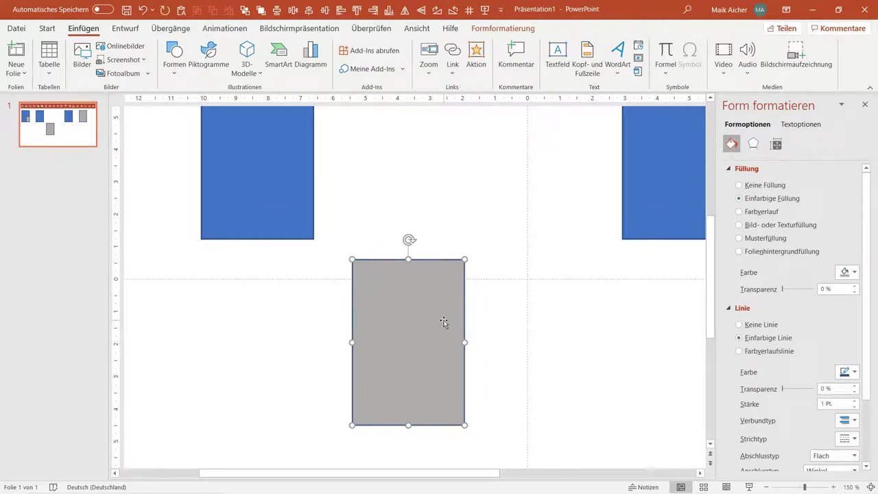
{"action": "key", "text": "Right"}
{"action": "key", "text": "Up"}
{"action": "key", "text": "Down"}
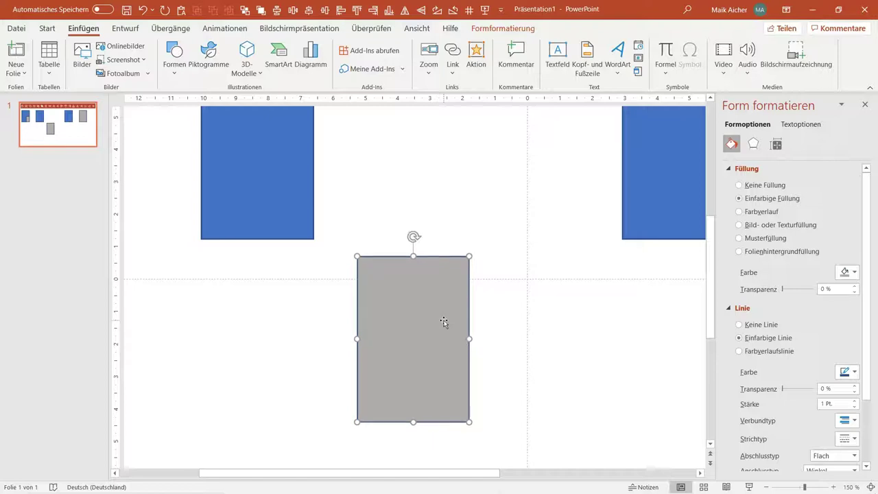
{"action": "key", "text": "Left"}
{"action": "key", "text": "Up"}
{"action": "key", "text": "Right"}
{"action": "key", "text": "Down"}
{"action": "key", "text": "Left"}
{"action": "key", "text": "Up"}
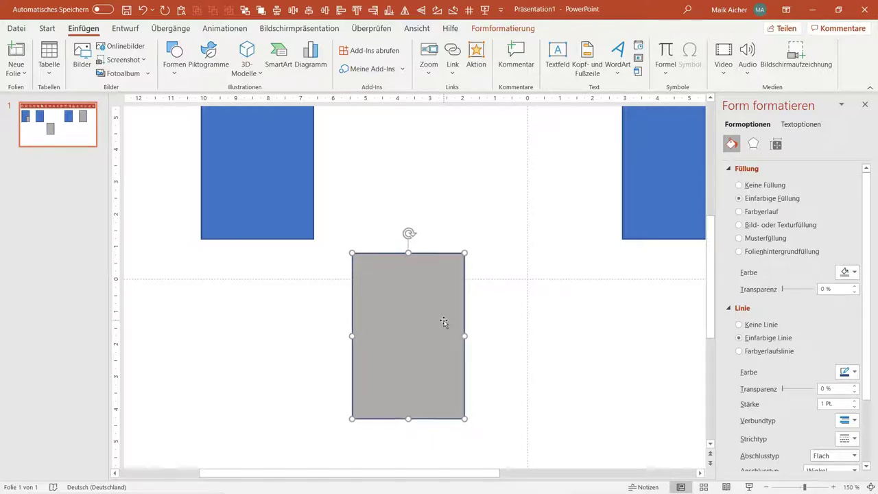
{"action": "key", "text": "Right"}
{"action": "key", "text": "Down"}
{"action": "key", "text": "Left"}
{"action": "key", "text": "Up"}
{"action": "key", "text": "Right"}
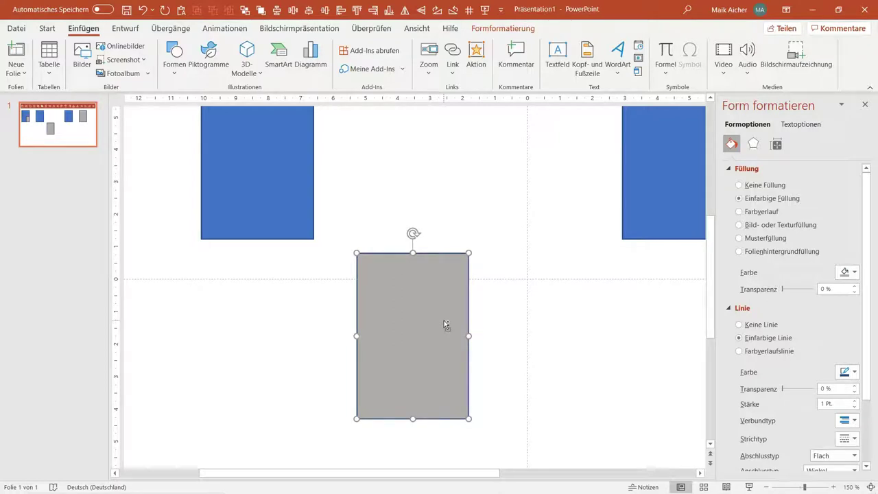
Drag a blue rectangle down beside the grey one and arrow-nudge its top level with it
{"action": "left_click_drag", "start_coordinate": [240, 192], "coordinate": [269, 340]}
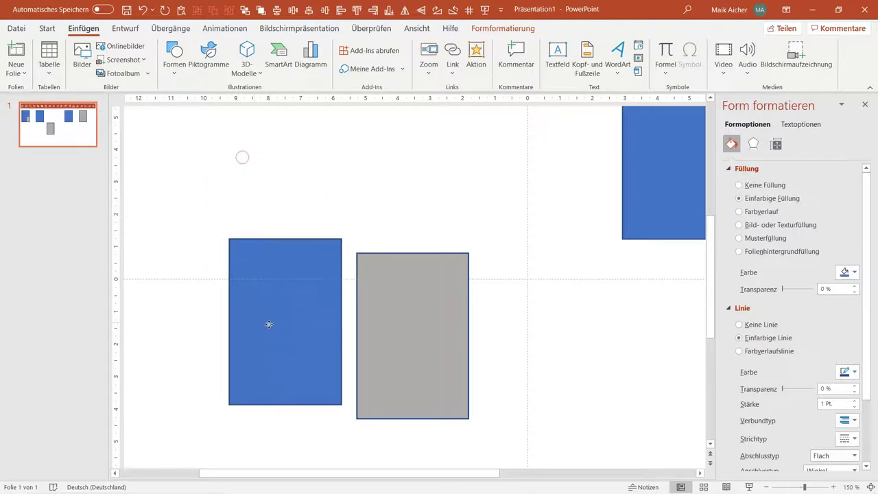
{"action": "key", "text": "Up"}
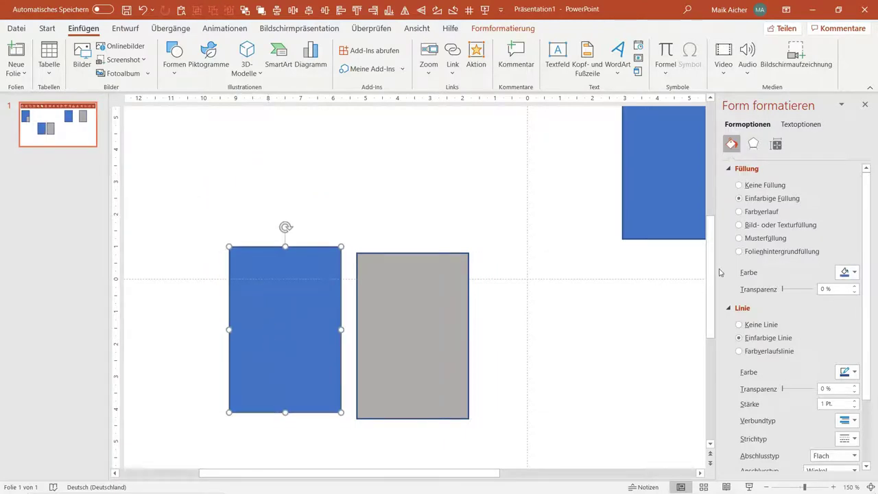
{"action": "key", "text": "Down"}
{"action": "key", "text": "Down"}
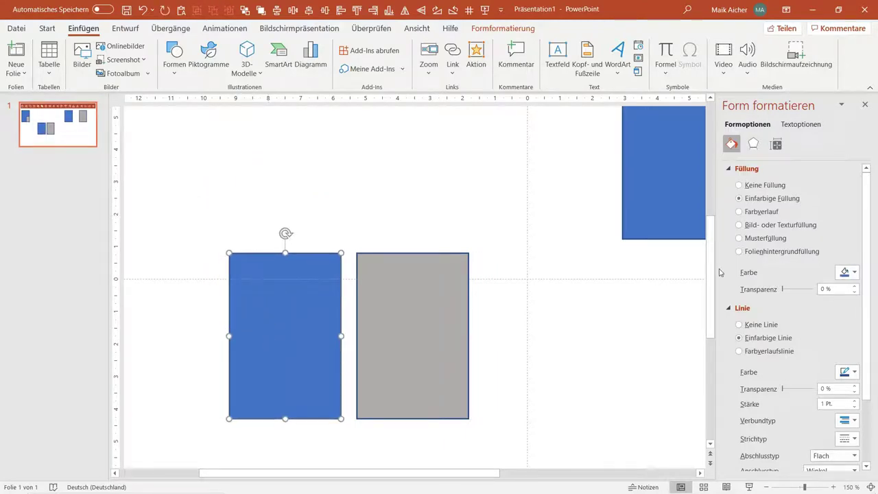
{"action": "key", "text": "Up"}
{"action": "key", "text": "Down"}
{"action": "key", "text": "Down"}
{"action": "key", "text": "Up"}
{"action": "key", "text": "Up"}
{"action": "key", "text": "Up"}
{"action": "key", "text": "Down"}
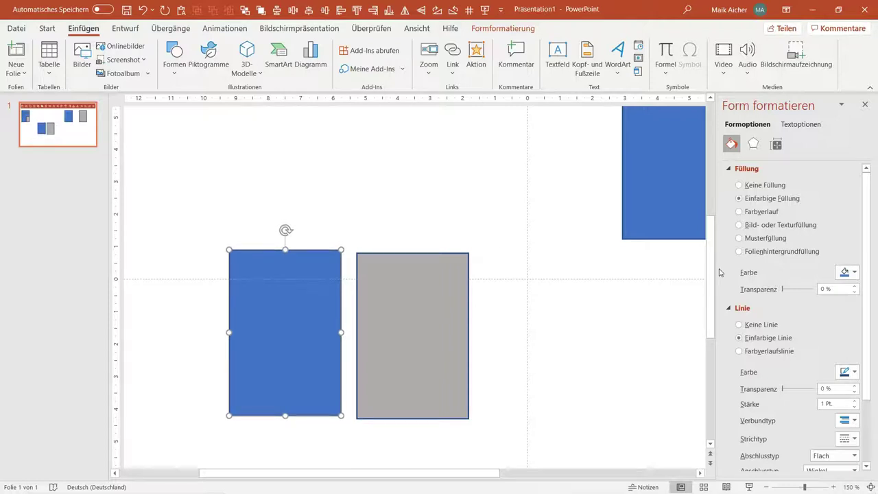
{"action": "key", "text": "Down"}
{"action": "key", "text": "Down"}
{"action": "key", "text": "Up"}
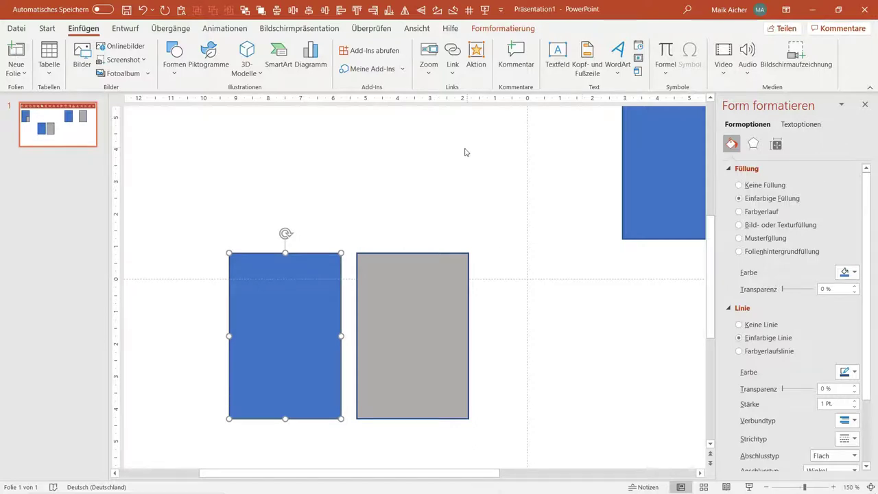
{"action": "left_click", "coordinate": [433, 174]}
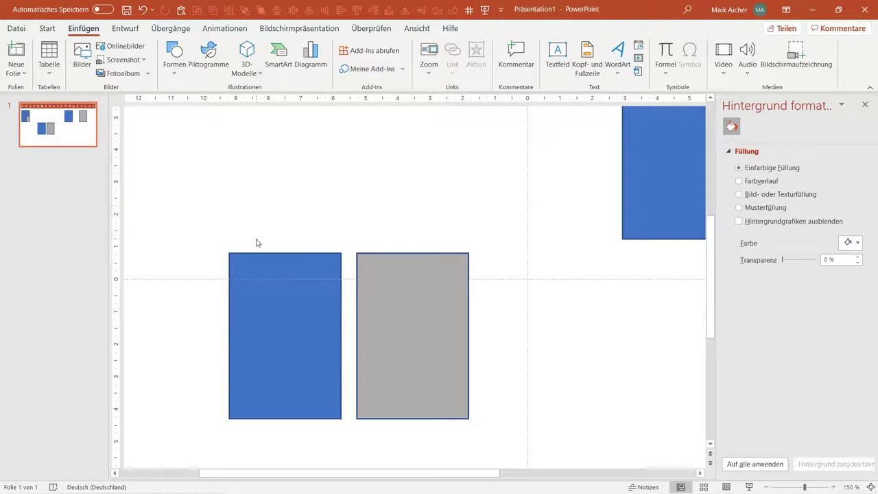
Shift the blue rectangle slightly right, check grid settings without changes, and nudge it down
{"action": "left_click_drag", "start_coordinate": [342, 313], "coordinate": [348, 313]}
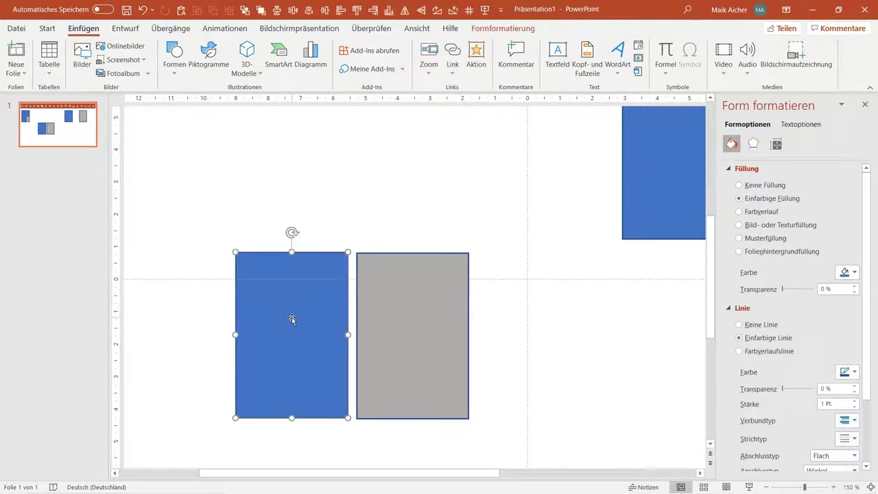
{"action": "left_click", "coordinate": [469, 9]}
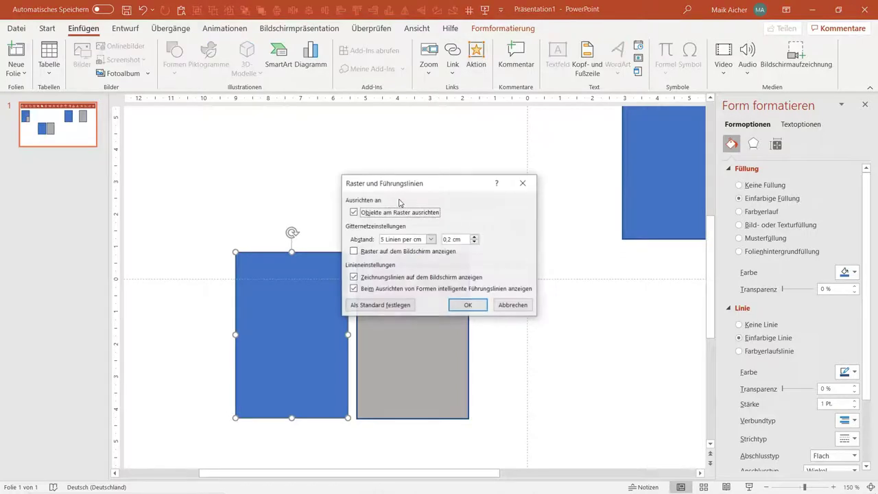
{"action": "left_click", "coordinate": [510, 305]}
{"action": "left_click", "coordinate": [354, 325]}
{"action": "left_click", "coordinate": [310, 320]}
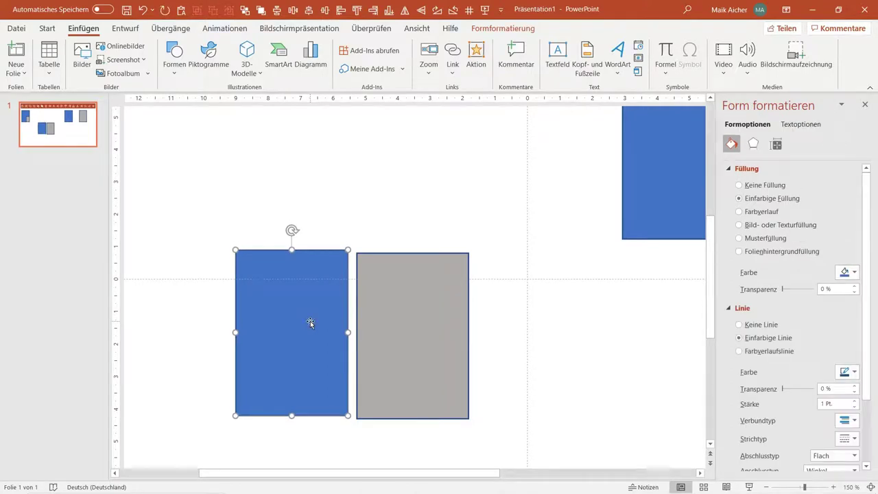
{"action": "left_click_drag", "start_coordinate": [310, 320], "coordinate": [311, 323]}
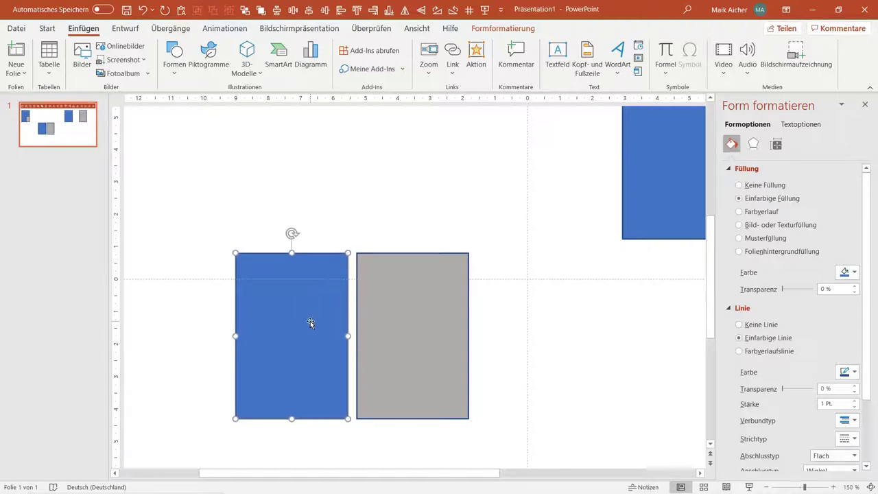
Untick Objekte am Raster ausrichten in Raster und Führungslinien and confirm with OK
{"action": "left_click", "coordinate": [470, 10]}
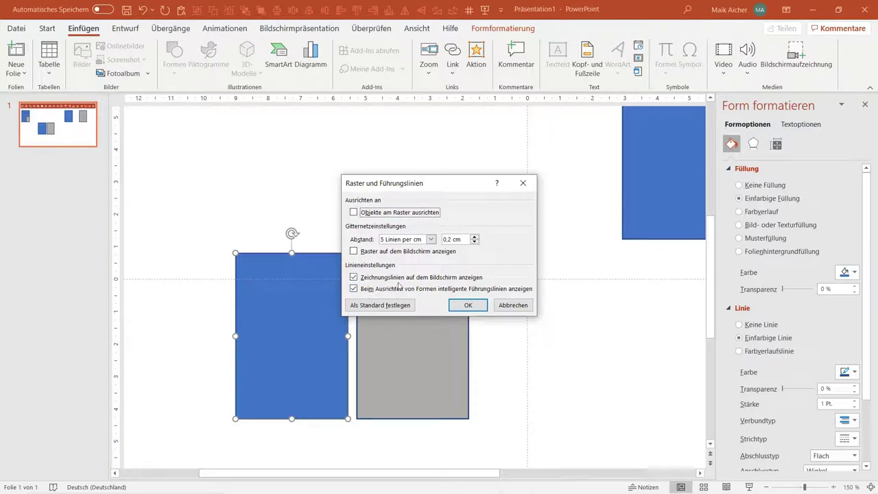
{"action": "left_click", "coordinate": [467, 308]}
{"action": "scroll", "coordinate": [557, 280], "scroll_direction": "down", "scroll_amount": 5}
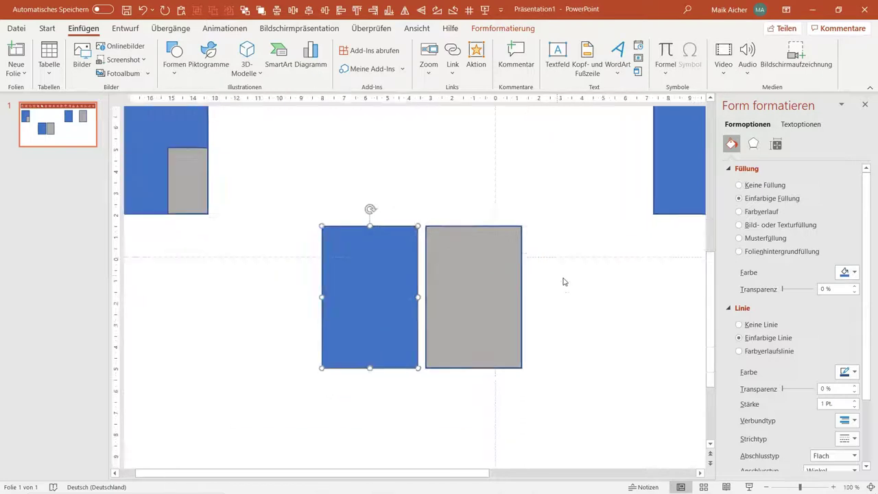
Raise the grey rectangle slightly and shift the vertical guide a little left
{"action": "mouse_move", "coordinate": [363, 324]}
{"action": "left_mouse_down"}
{"action": "mouse_move", "coordinate": [369, 340]}
{"action": "mouse_move", "coordinate": [367, 317]}
{"action": "left_mouse_up"}
{"action": "mouse_move", "coordinate": [414, 217]}
{"action": "left_mouse_down"}
{"action": "mouse_move", "coordinate": [404, 215]}
{"action": "mouse_move", "coordinate": [415, 215]}
{"action": "left_mouse_up"}
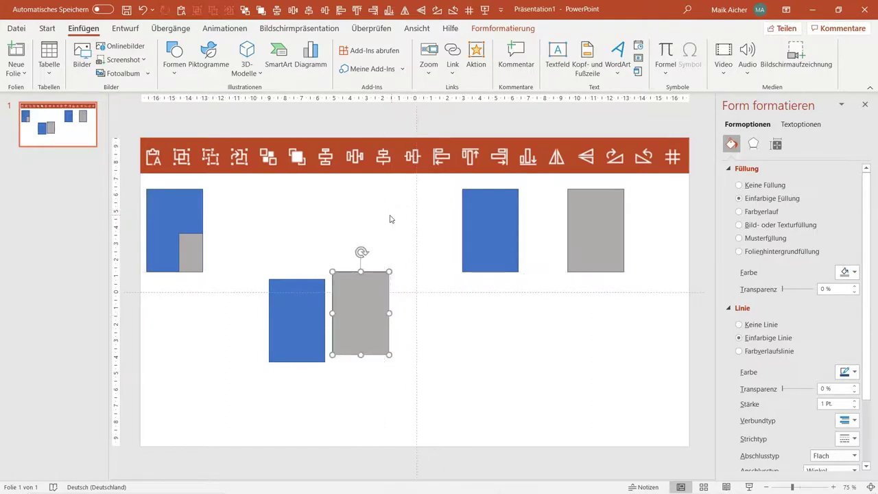
{"action": "left_click", "coordinate": [392, 219]}
{"action": "scroll", "coordinate": [392, 219], "scroll_direction": "down", "scroll_amount": 2}
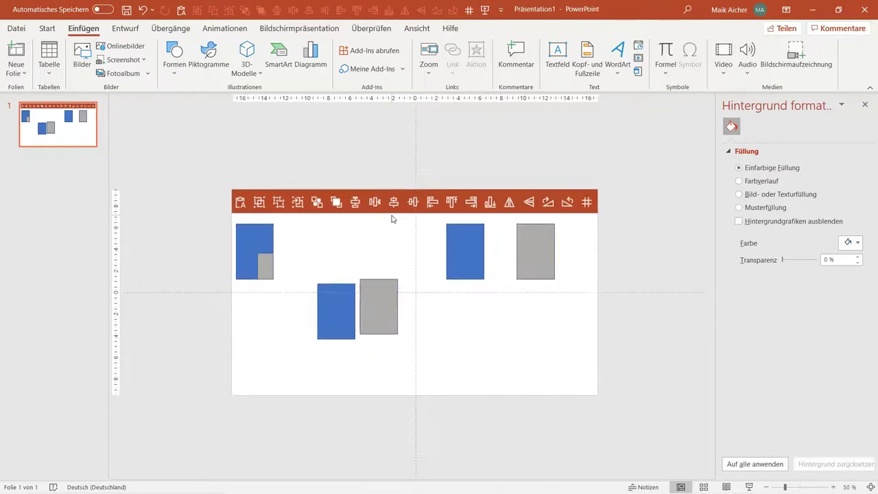
{"action": "scroll", "coordinate": [392, 219], "scroll_direction": "up", "scroll_amount": 1}
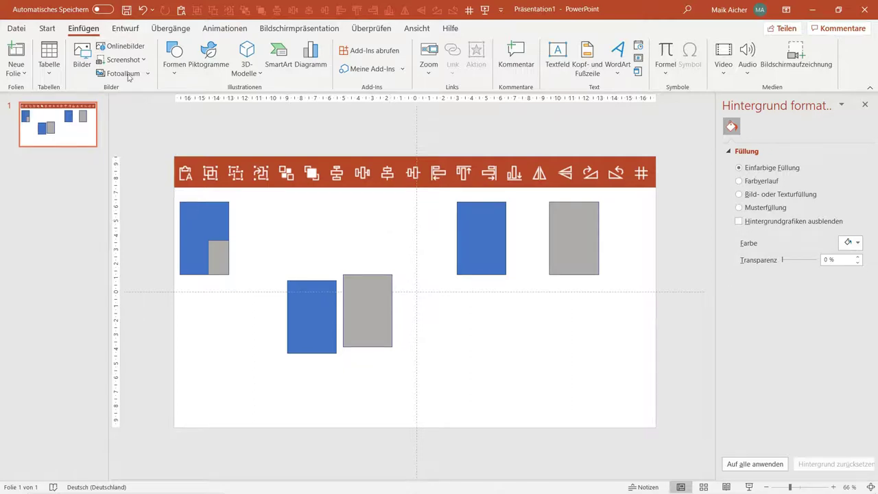
Move the lower blue and grey rectangles up into line with the top row
{"action": "left_click_drag", "start_coordinate": [300, 309], "coordinate": [295, 234]}
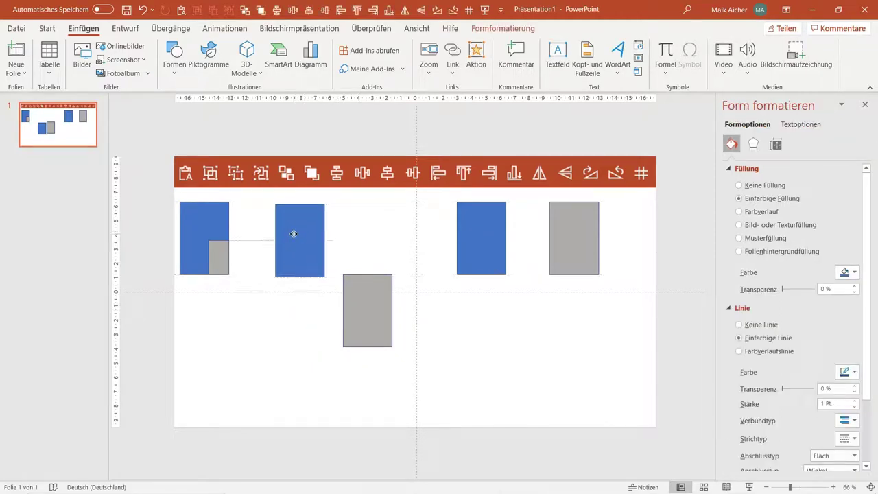
{"action": "left_click_drag", "start_coordinate": [295, 234], "coordinate": [295, 232]}
{"action": "left_click_drag", "start_coordinate": [366, 280], "coordinate": [383, 207]}
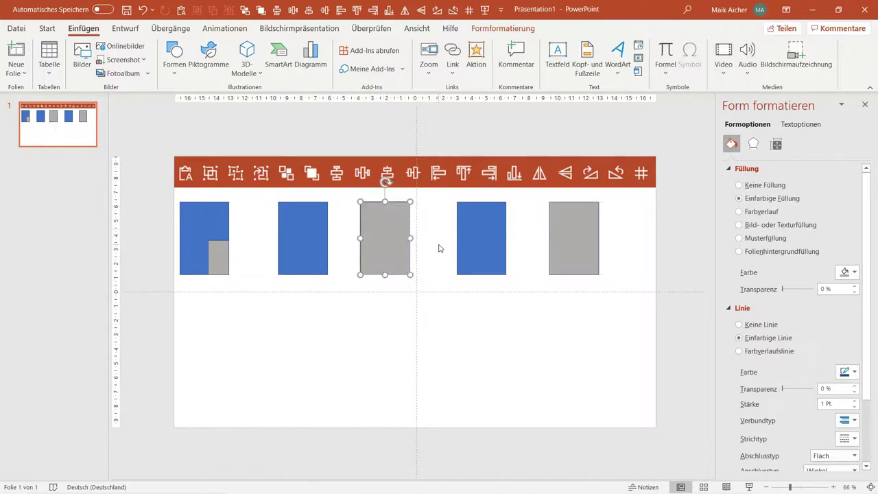
{"action": "left_click", "coordinate": [490, 328]}
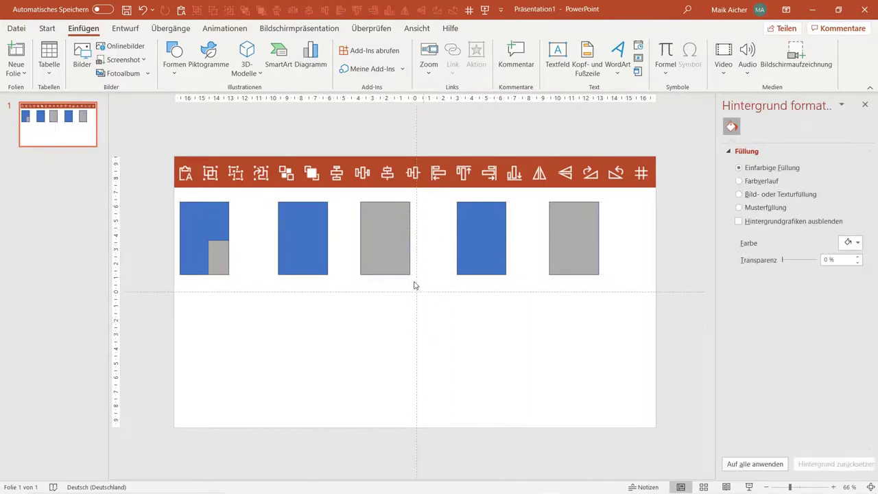
Duplicate the middle grey rectangle and place the copy below the row
{"action": "left_click", "coordinate": [389, 245]}
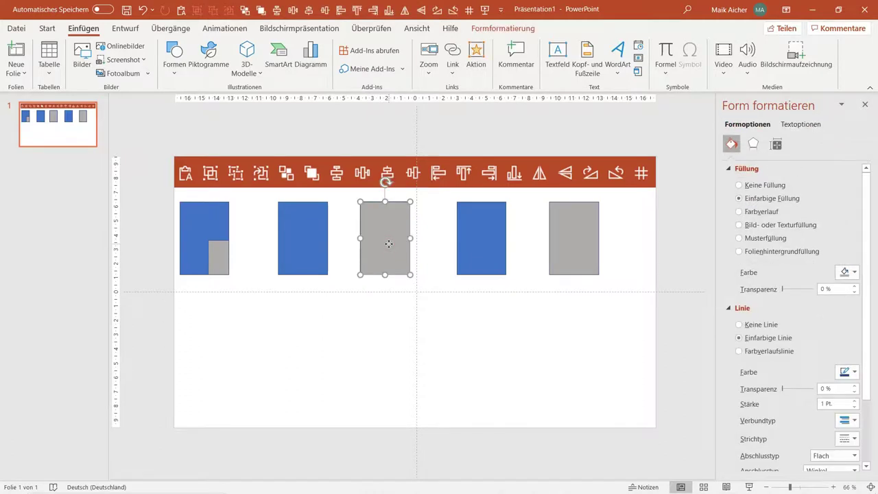
{"action": "left_click_drag", "start_coordinate": [390, 247], "coordinate": [355, 339], "text": "ctrl"}
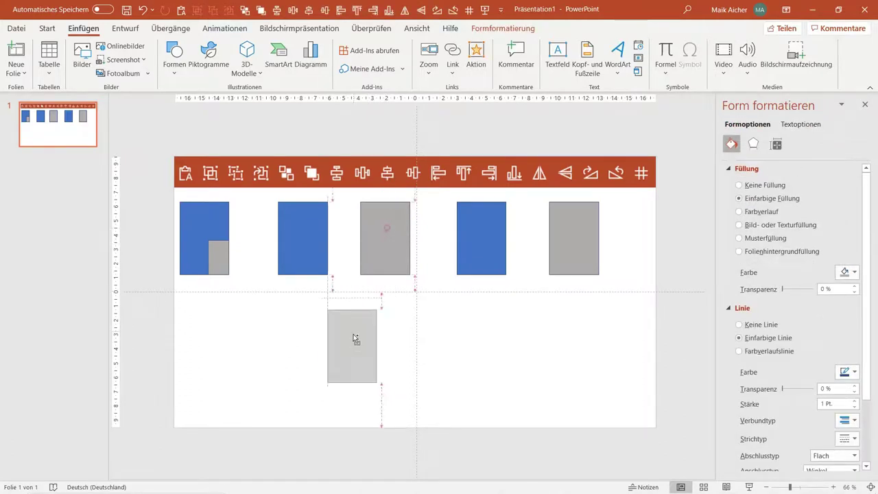
{"action": "left_click", "coordinate": [451, 320]}
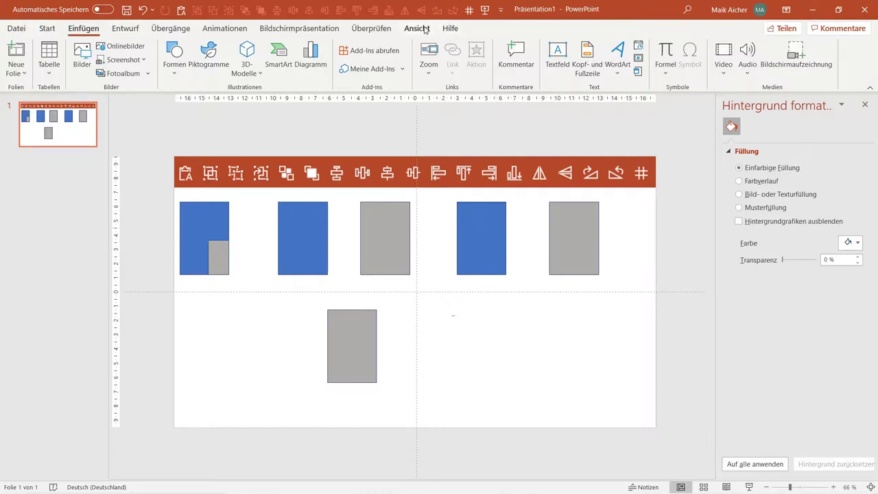
{"action": "left_click", "coordinate": [312, 235]}
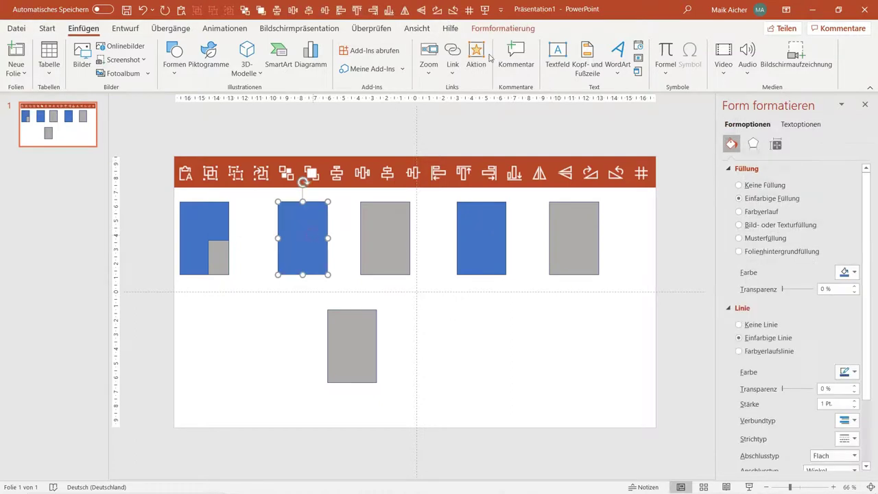
{"action": "left_click", "coordinate": [500, 29]}
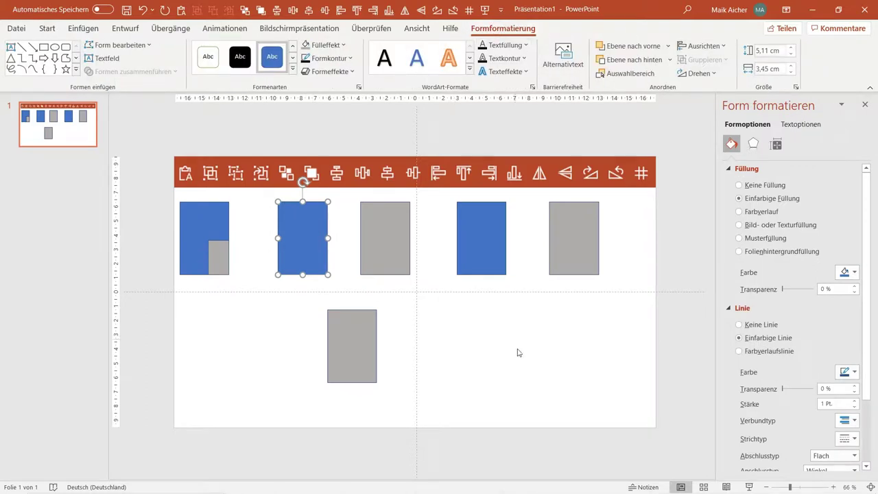
{"action": "left_click", "coordinate": [523, 375]}
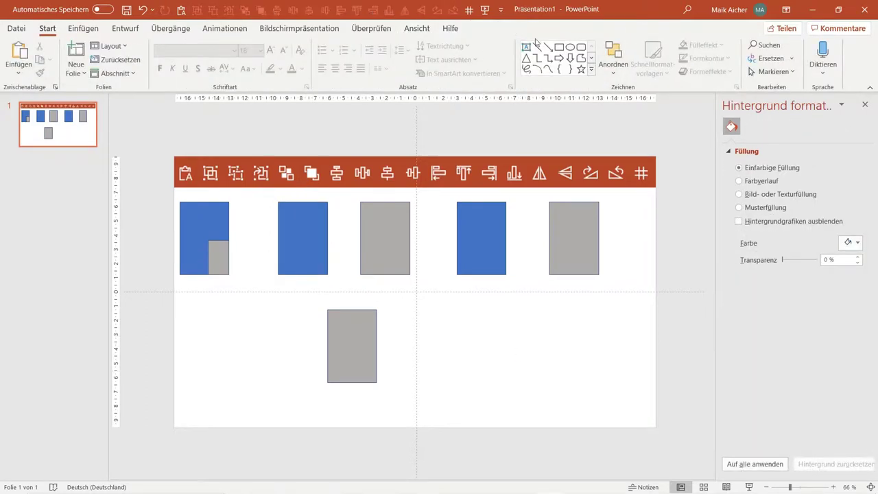